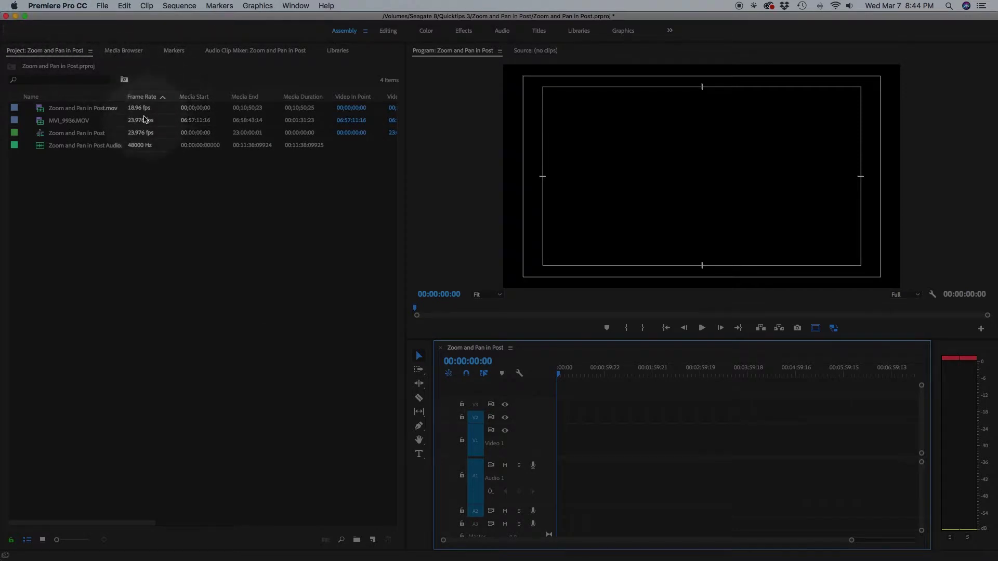
Place the MVI_9936.MOV clip at the start of Video 1 and Audio 1 in the sequence and select it.
left_click(41, 122)
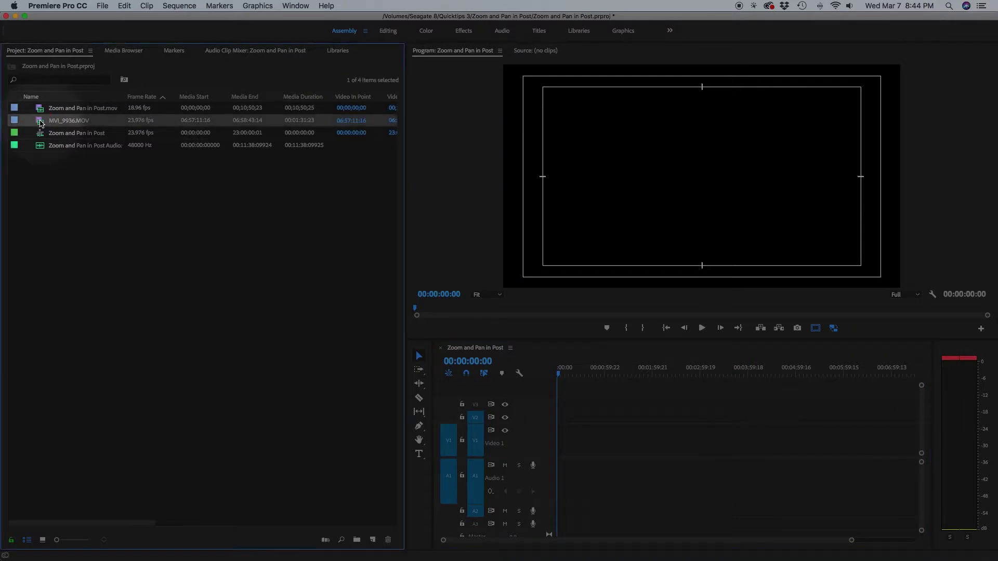
left_click_drag(41, 122, 551, 446)
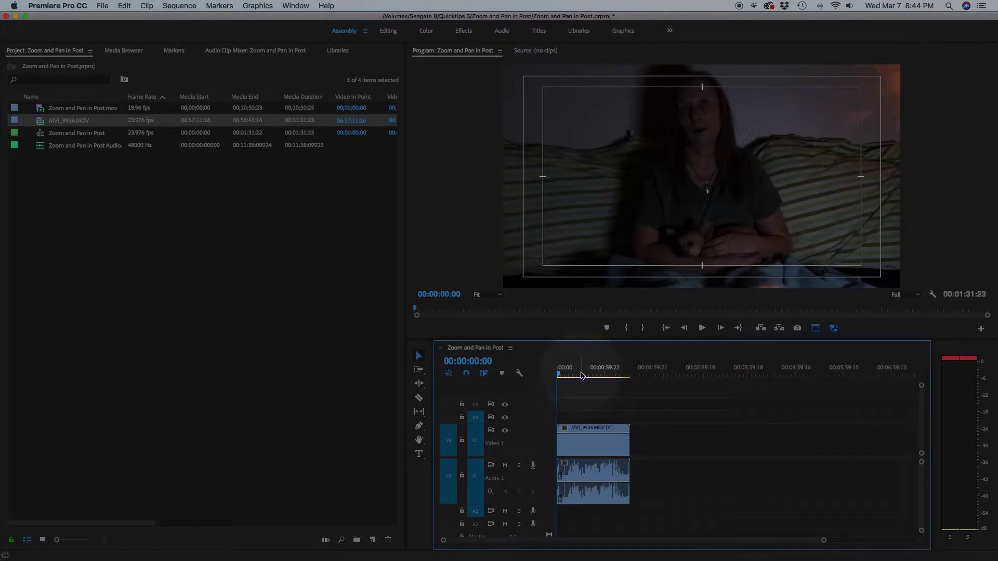
left_click(593, 445)
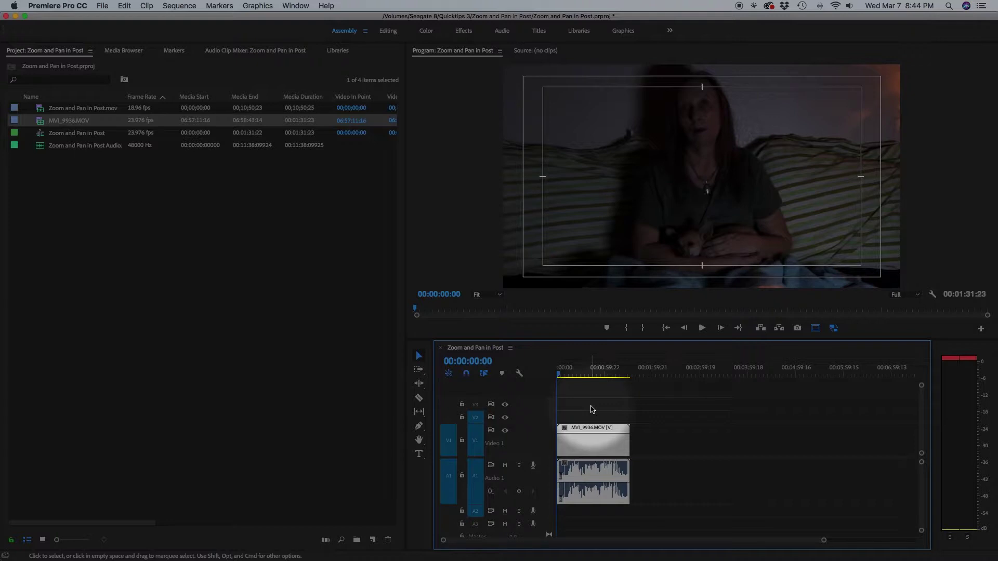
Step the playhead through the sequence, jumping to the clip's end and start, and moving by one frame and five frames in both directions.
key("Down")
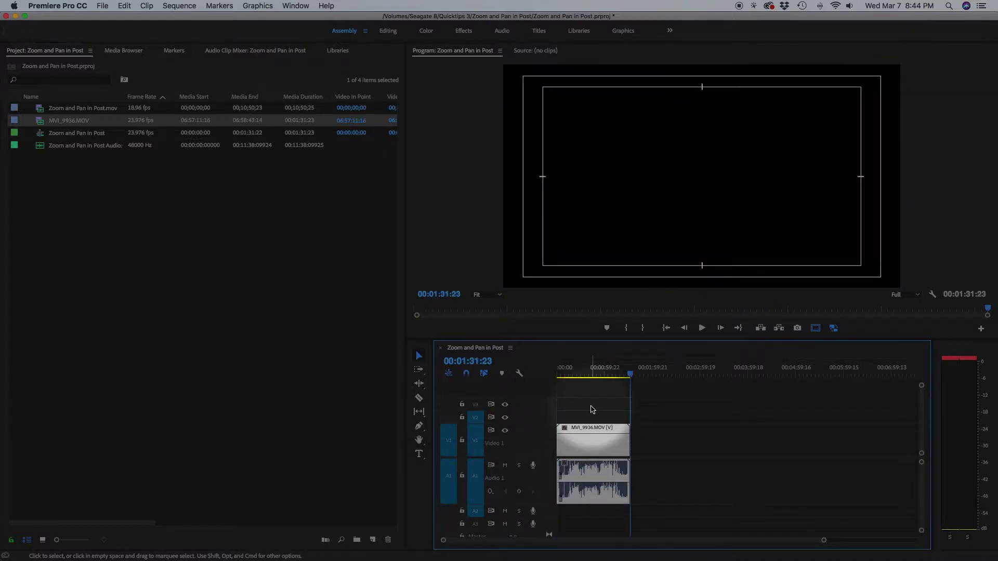
key("Up")
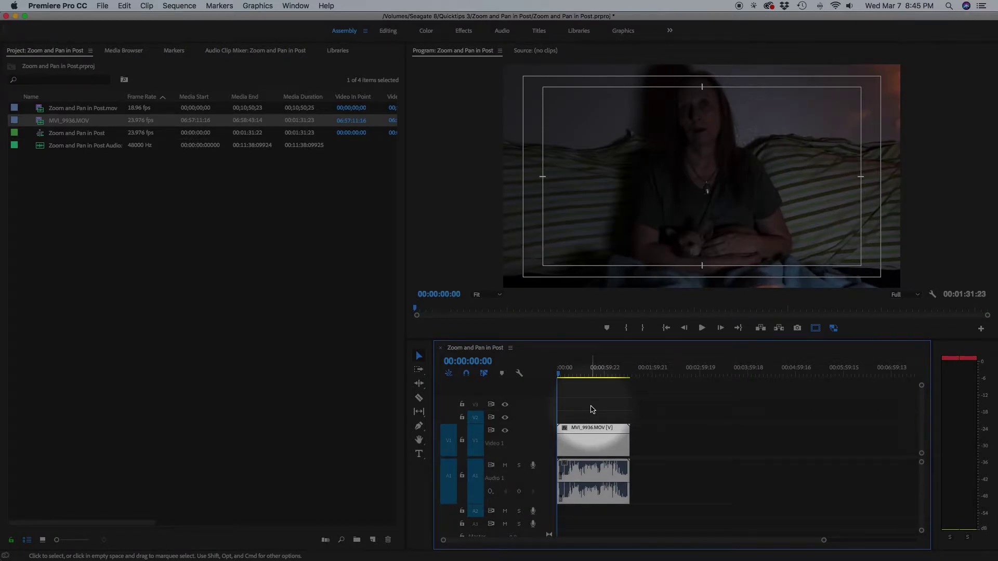
key("Right")
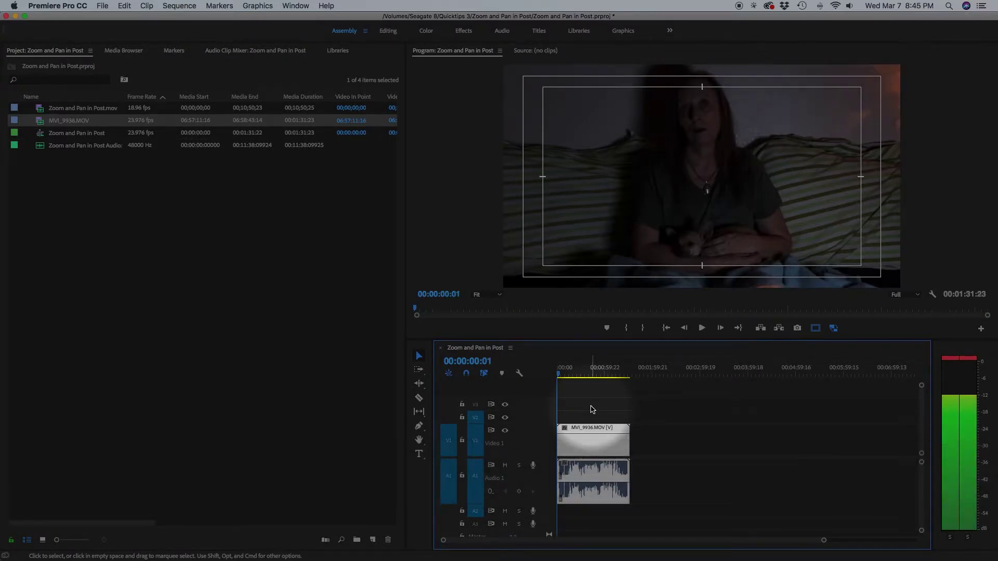
key("Left")
key("shift")
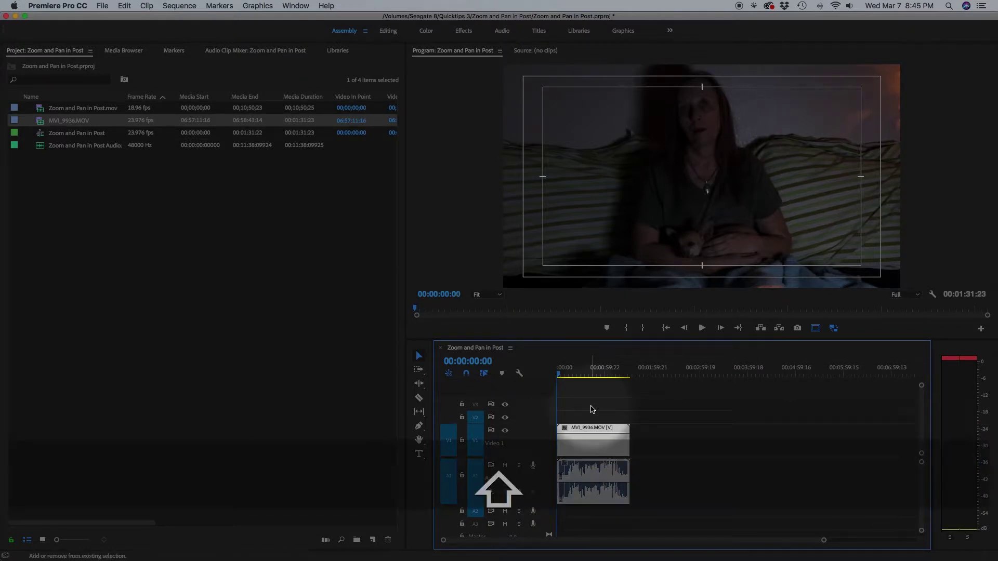
key("shift+Right")
key("shift+Right")
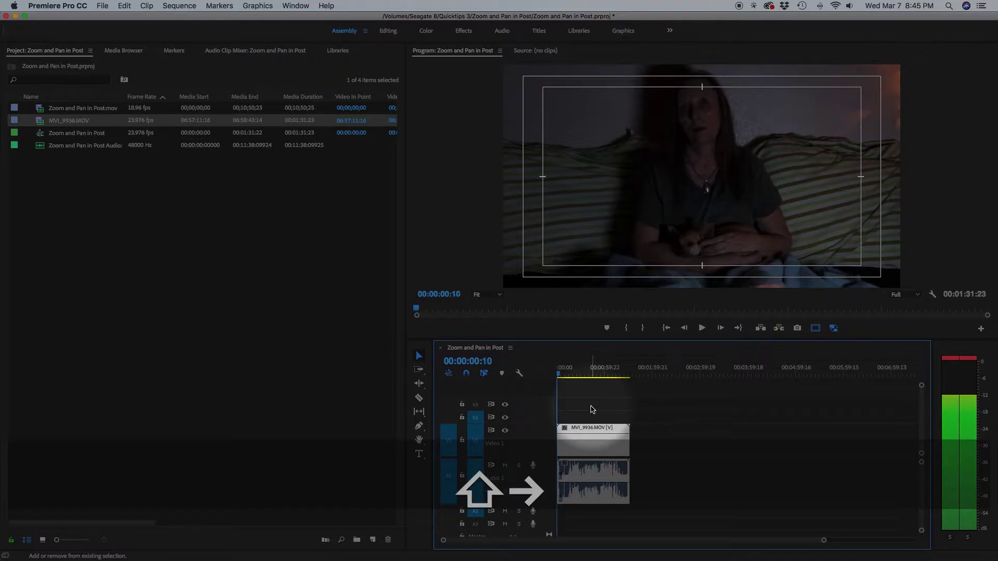
key("shift+Right")
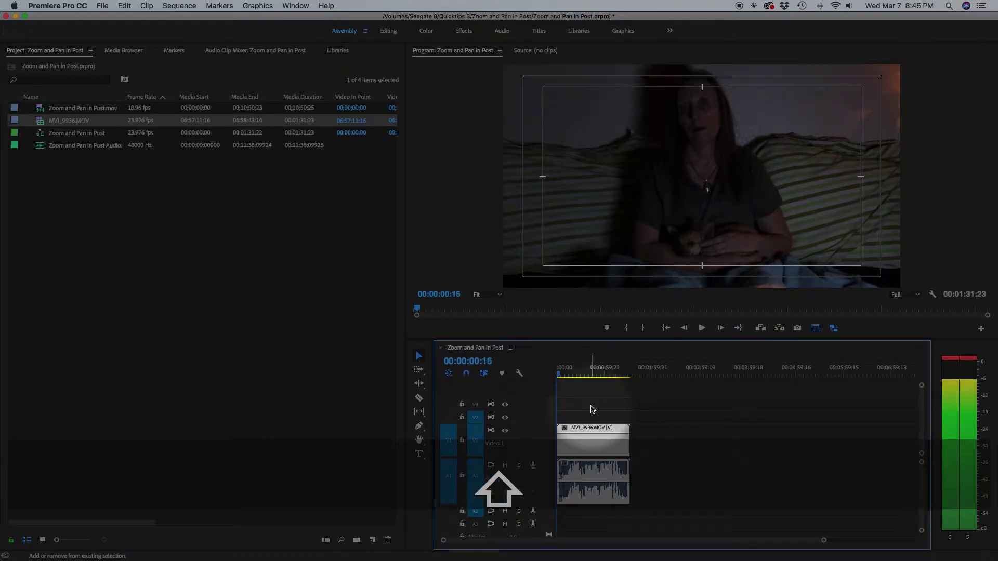
key("shift+Left")
key("shift+Left")
key("shift+Left")
left_click(590, 406)
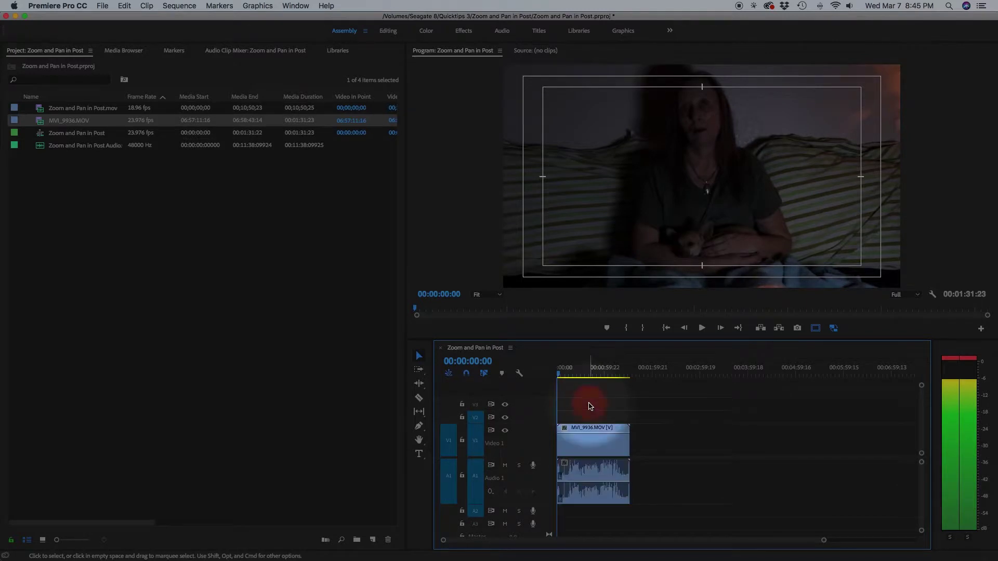
Try adjusting the clip's opacity line and audio level line on the timeline, and undo the change.
left_click(596, 446)
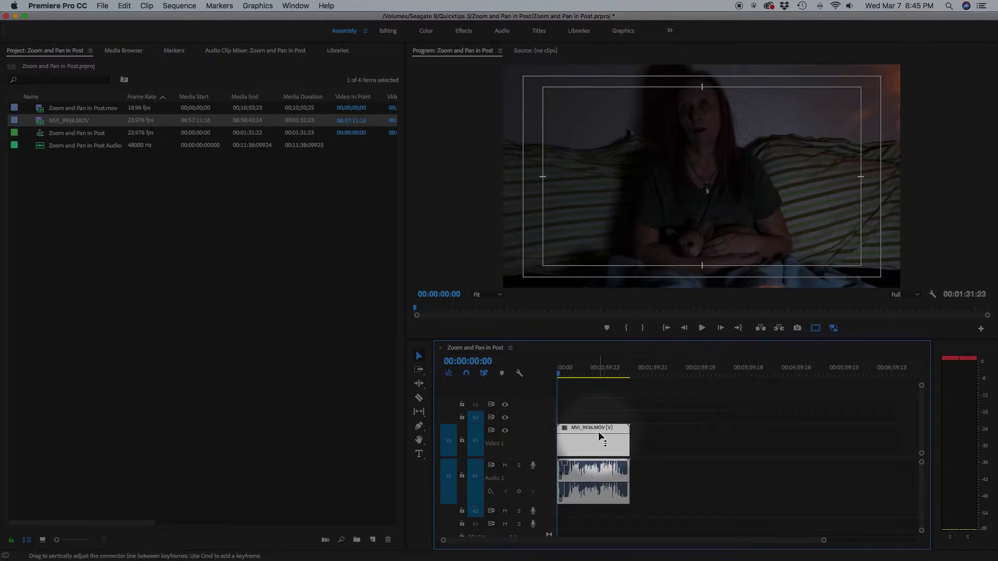
mouse_move(599, 437)
left_mouse_down()
mouse_move(599, 459)
mouse_move(598, 432)
left_mouse_up()
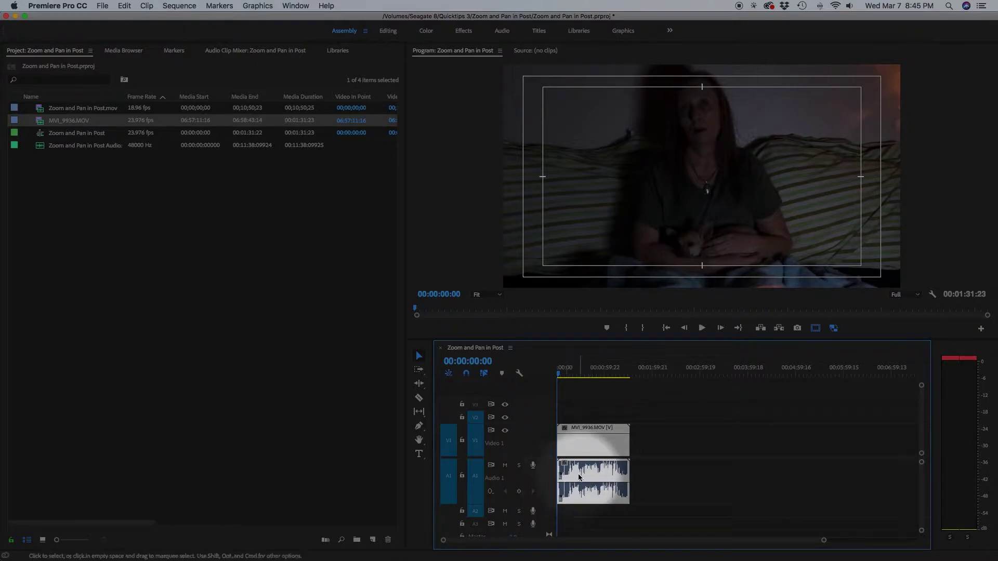
left_click_drag(588, 486, 588, 485)
key("super+z")
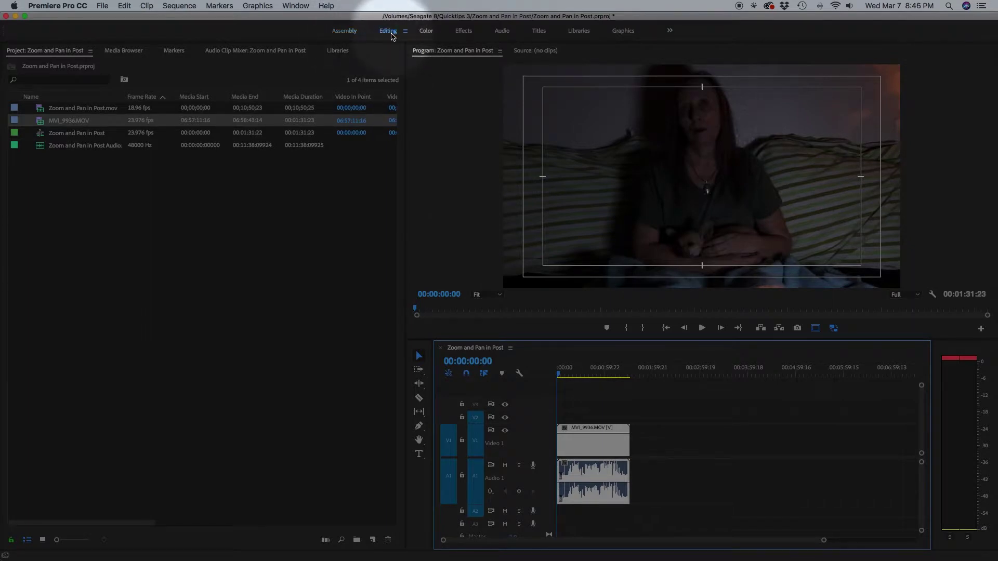
Switch to the Editing workspace and select the MVI_9936.MOV clip to show its effect settings.
left_click(392, 34)
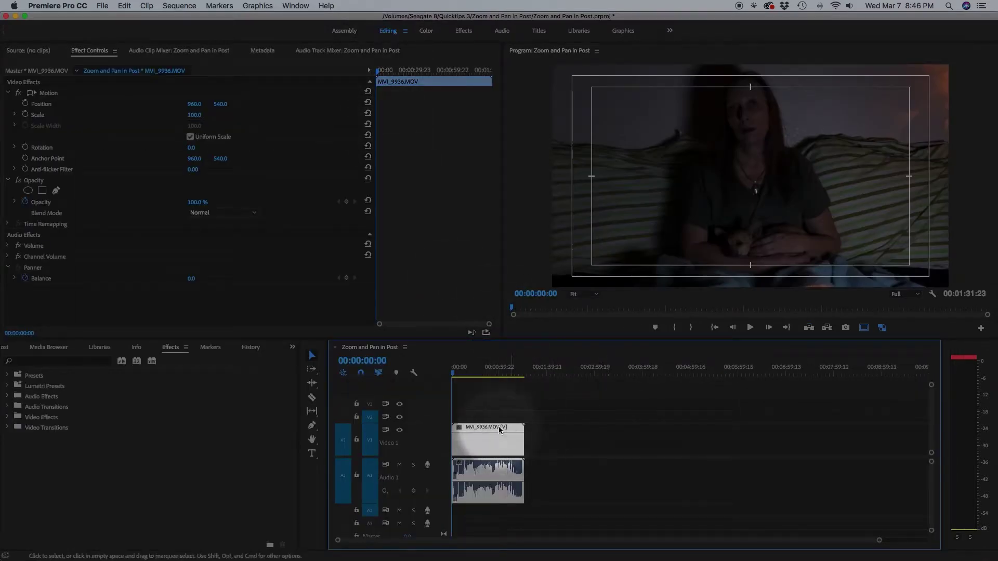
left_click(564, 437)
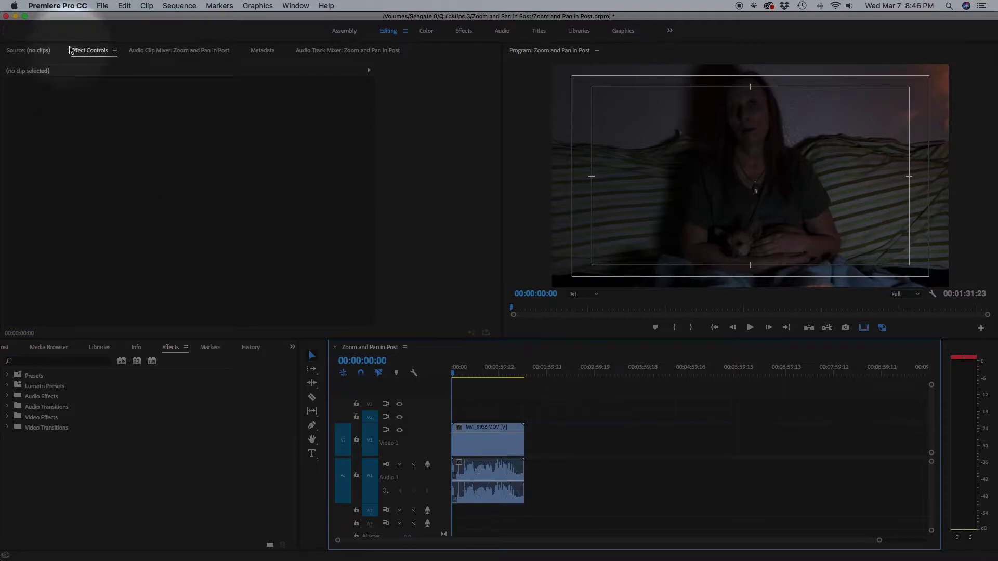
left_click(470, 440)
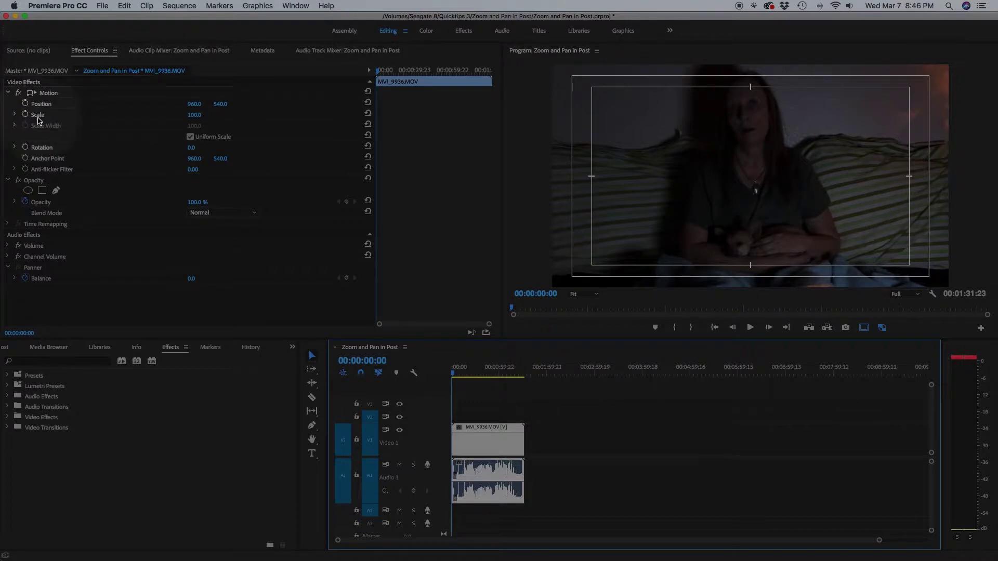
Enable keyframe animation for the clip's Position and Scale at 00:00:00:00.
left_click(25, 103)
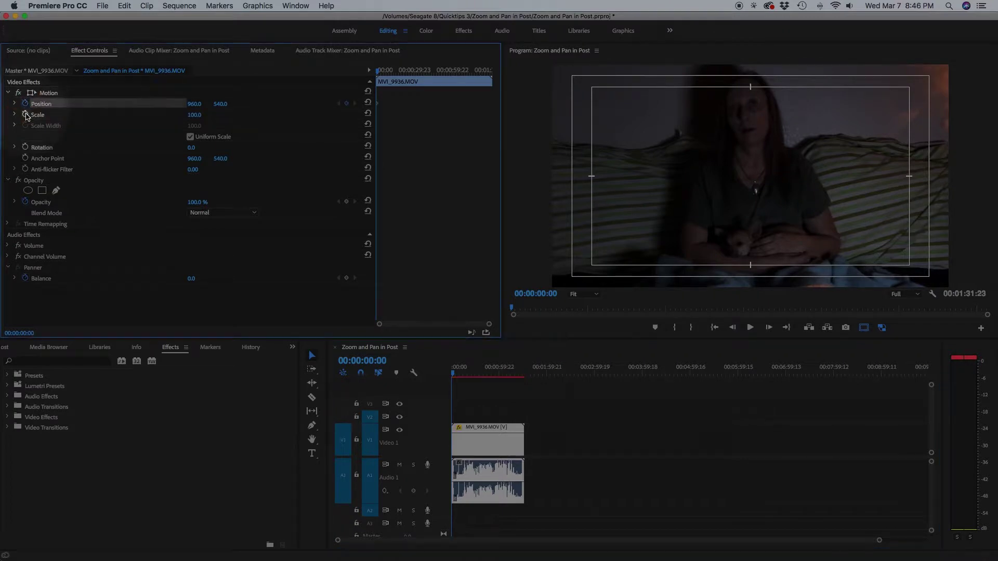
left_click(25, 115)
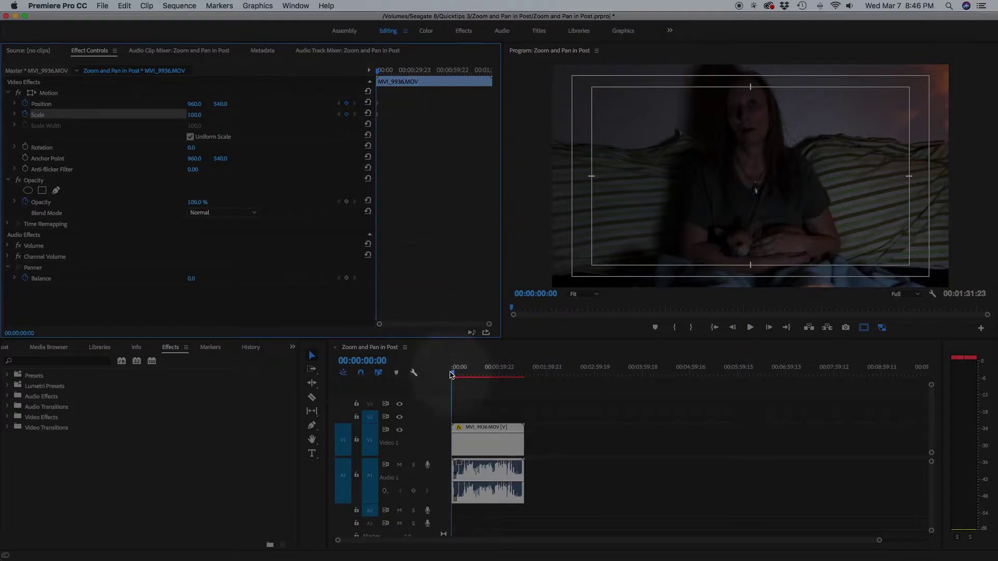
left_click(466, 375)
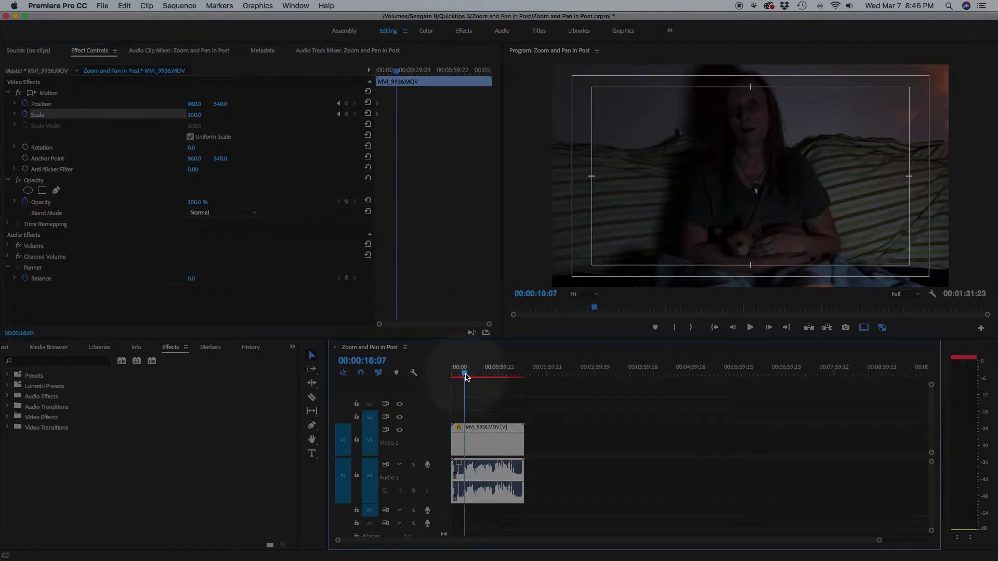
key("Up")
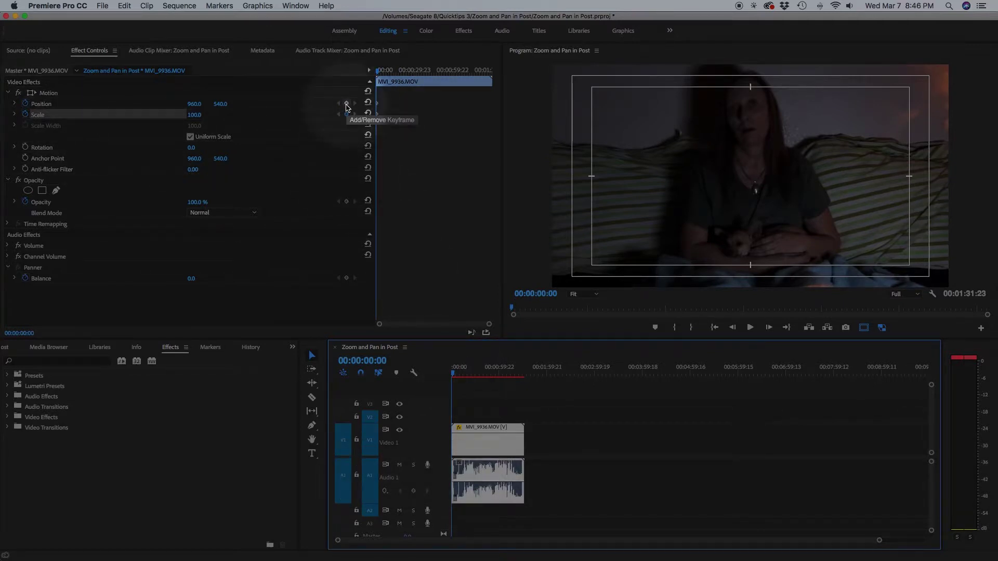
Add Position and Scale keyframes at 00:00:09:19, with Scale set to 125 and vertical Position set to 672.
left_click(475, 374)
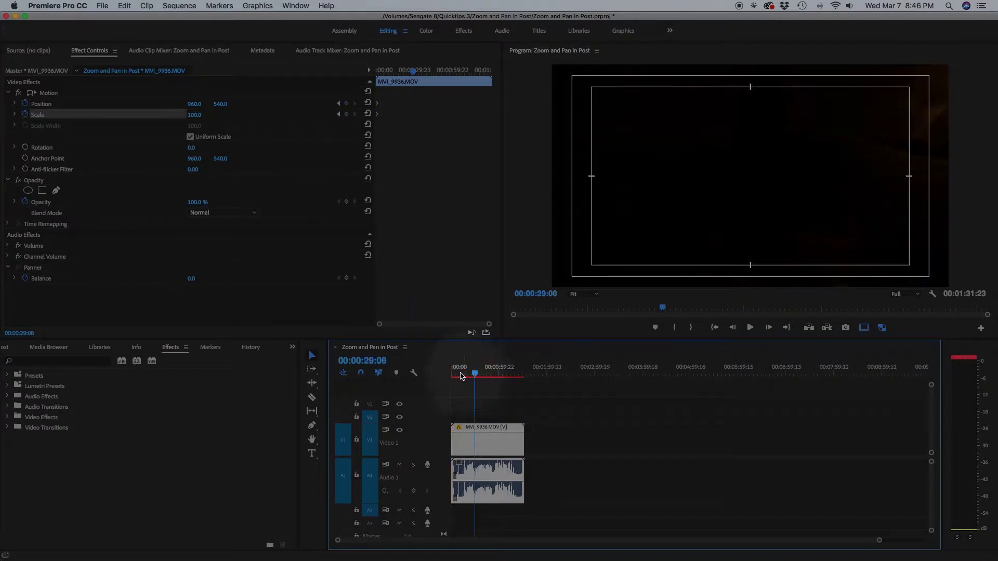
left_click(460, 374)
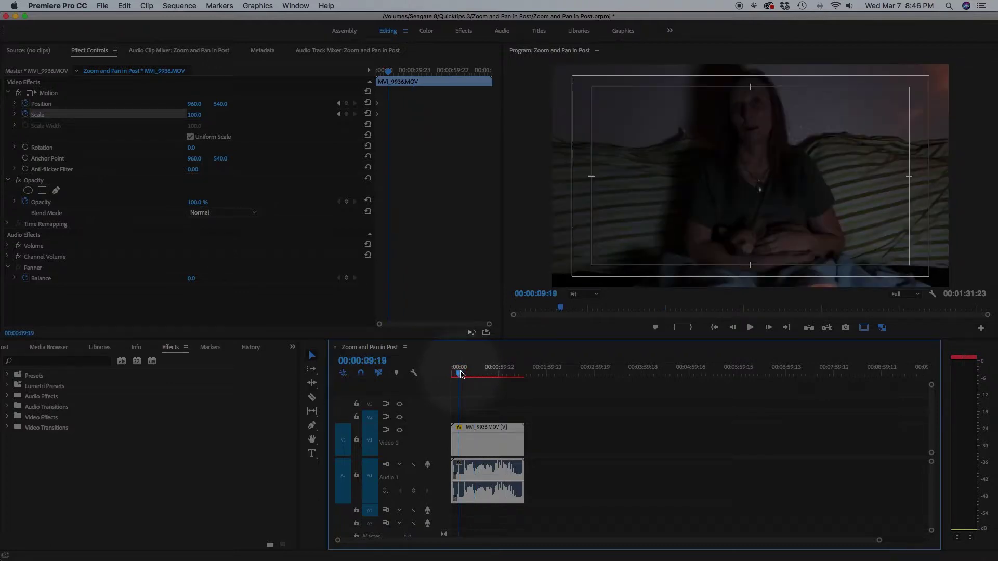
left_click(347, 103)
left_click(347, 114)
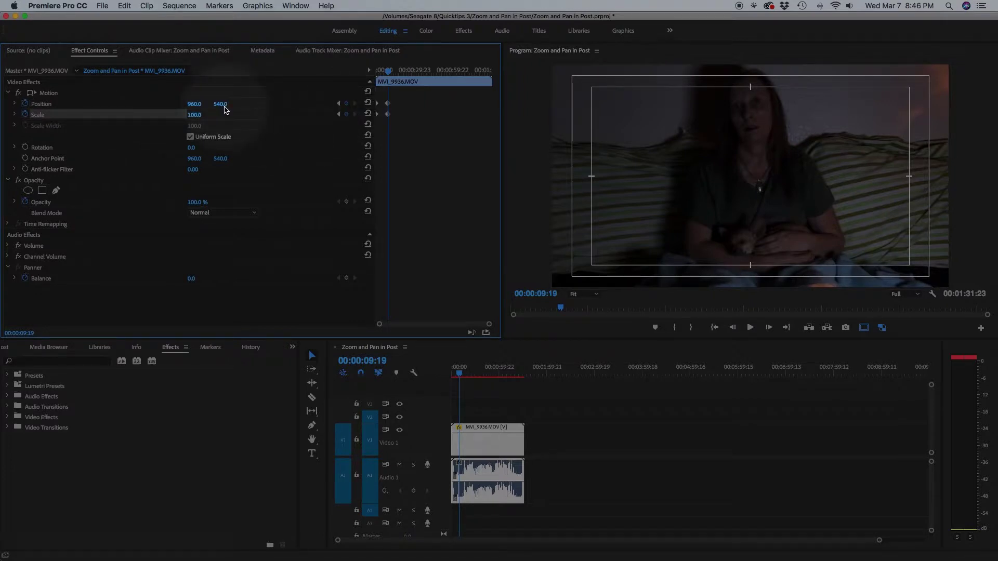
left_click_drag(203, 117, 203, 116)
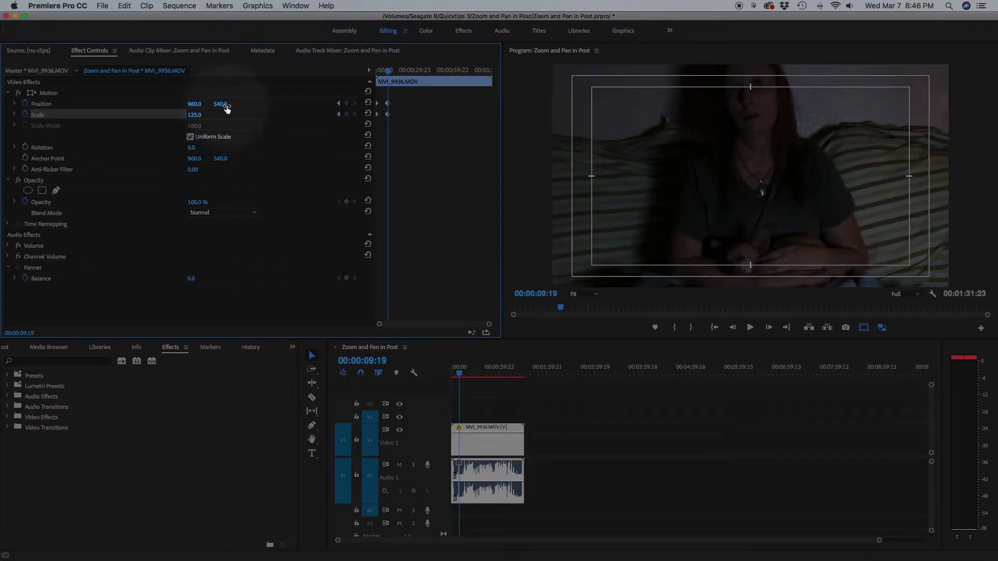
left_click_drag(227, 107, 226, 105)
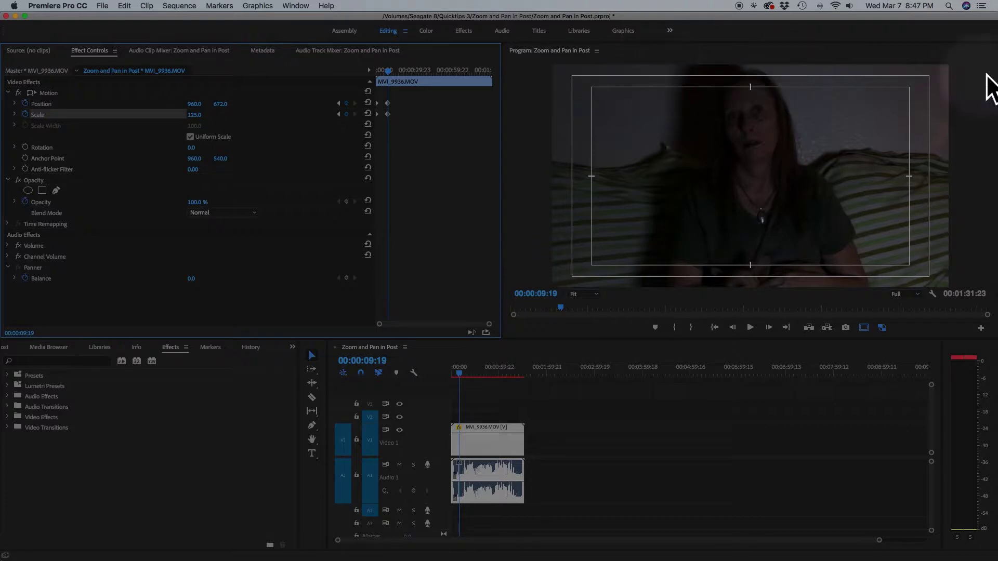
Play the sequence from its start to preview the zoom animation.
left_click_drag(463, 377, 446, 372)
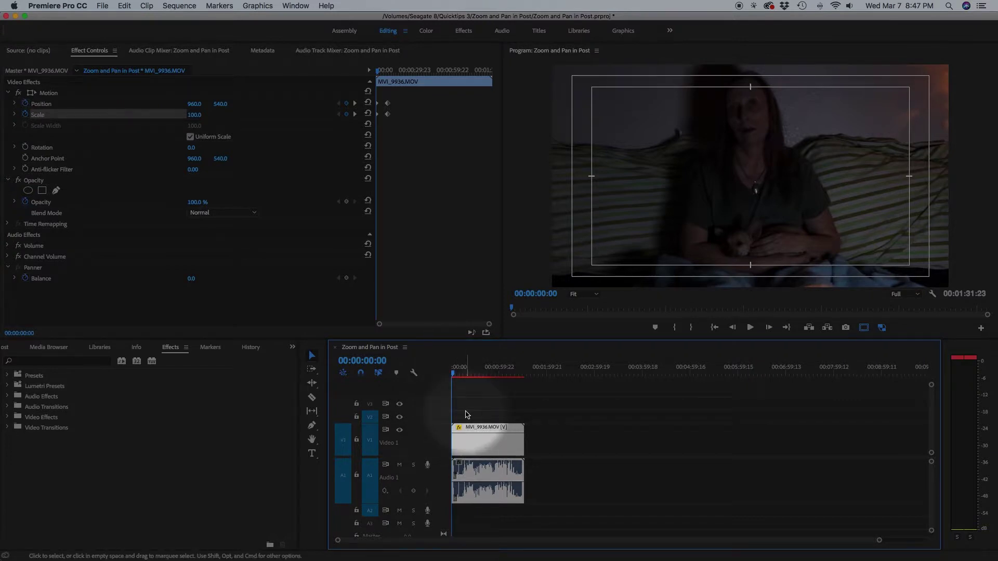
key("space")
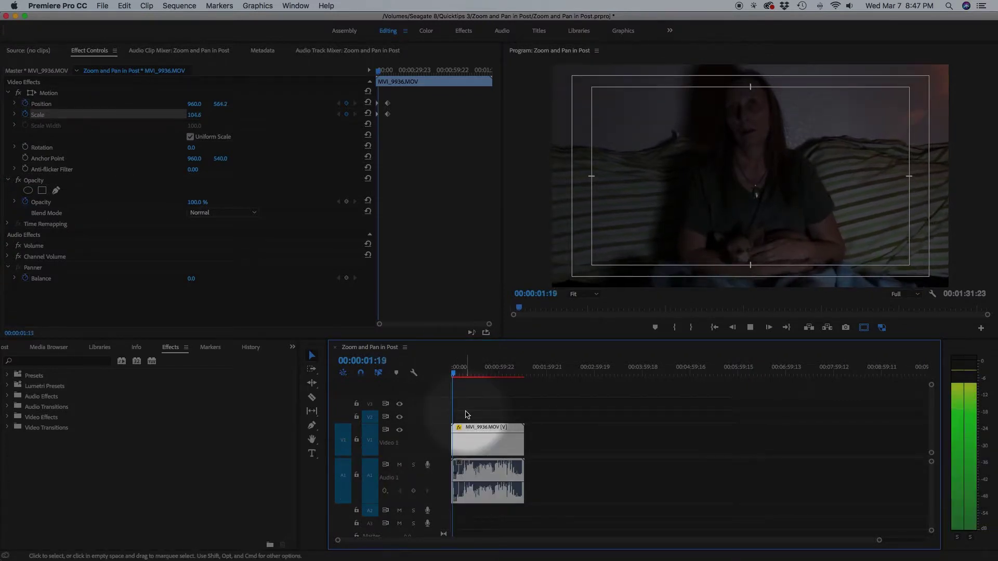
key("space")
Shorten the zoom by moving the ending Position and Scale keyframes to 00:00:05:00.
key("shift")
key("shift+z")
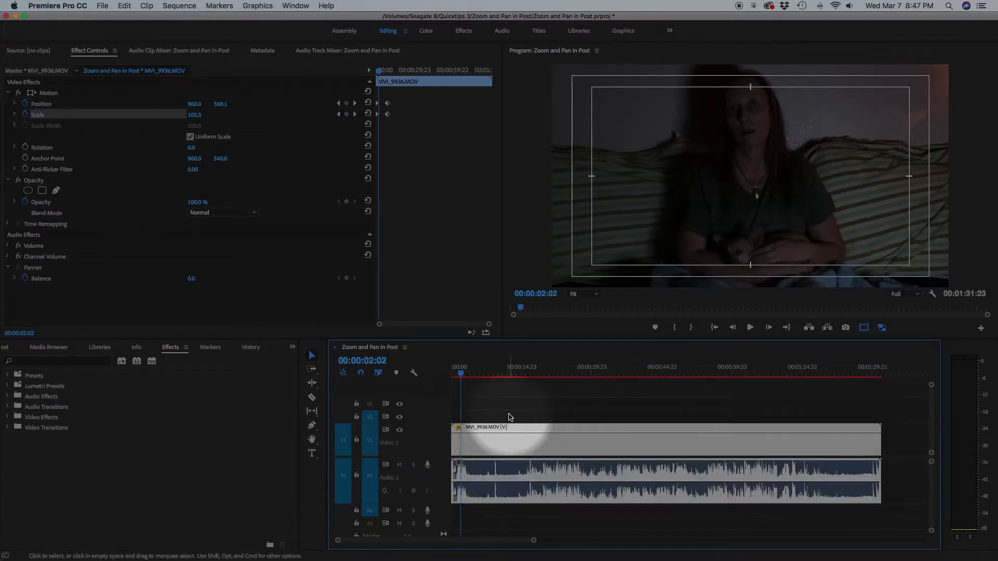
key("Up")
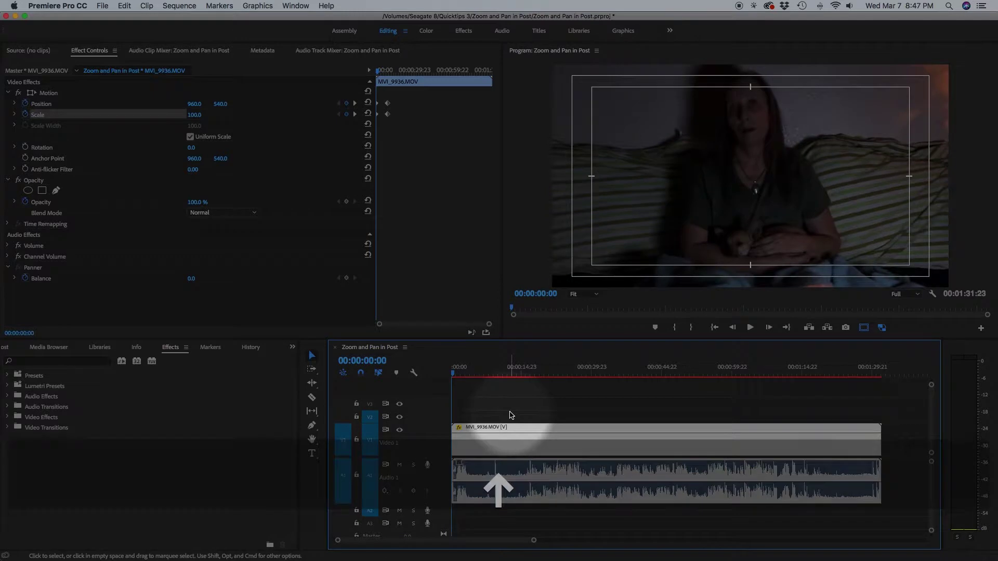
key("shift+Right")
key("shift+Right")
key("shift+Right")
key("shift+Right")
key("shift+Right")
key("shift+Right")
key("shift+Right")
key("shift+Right")
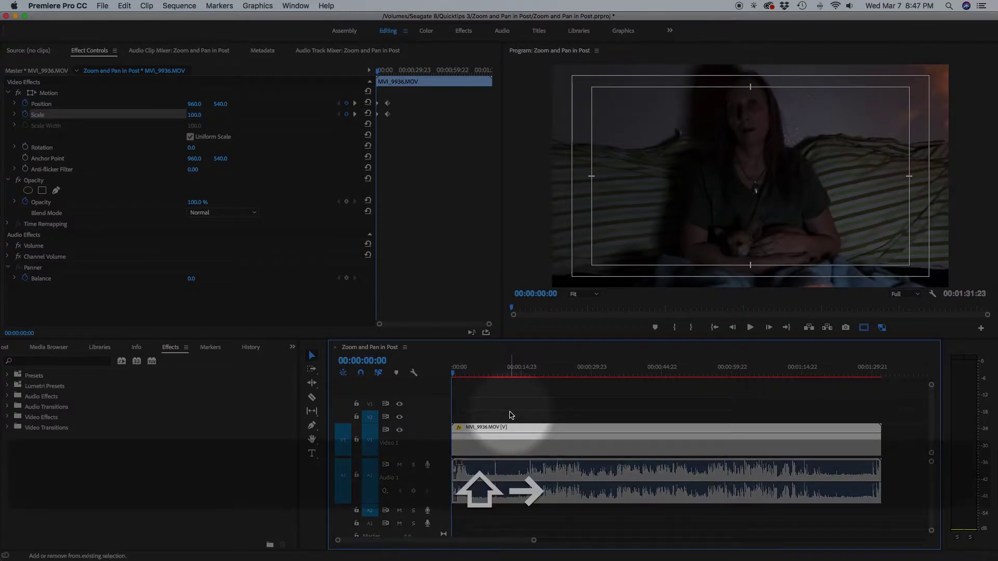
key("shift+Right")
key("shift+Right")
key("shift+Right")
key("shift+Right")
key("shift+Right")
key("shift+Right")
key("shift+Right")
key("shift+Right")
key("shift+Right")
key("shift+Right")
key("shift+Right")
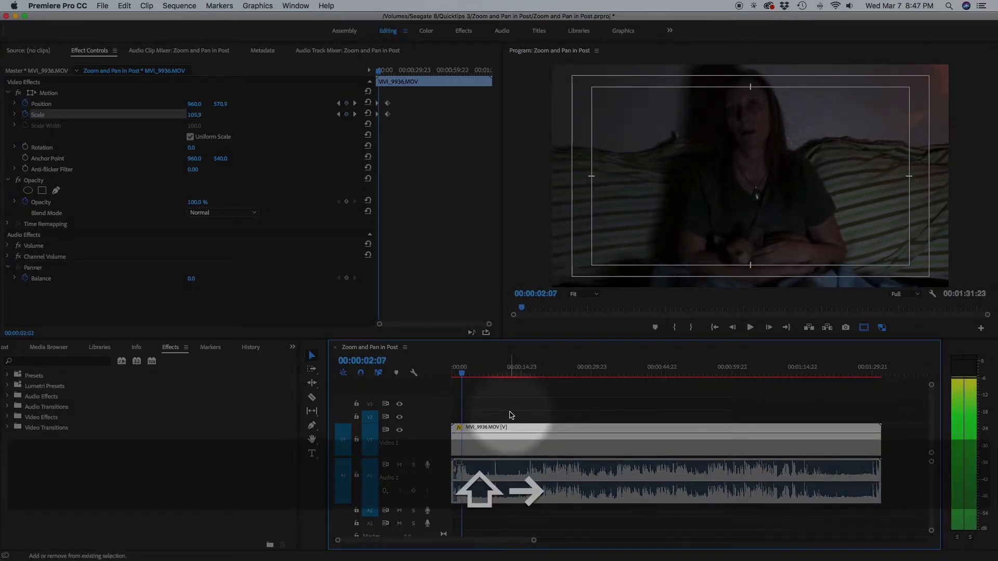
key("shift+Right")
key("shift+Right")
key("shift+Right")
key("shift+Right")
key("shift+Right")
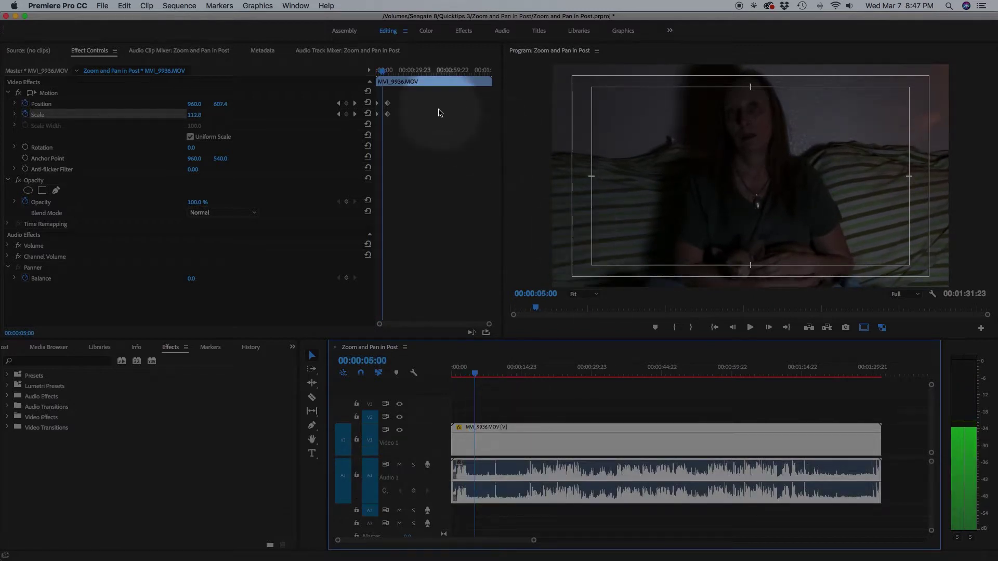
left_click_drag(420, 107, 396, 120)
left_click_drag(404, 98, 386, 117)
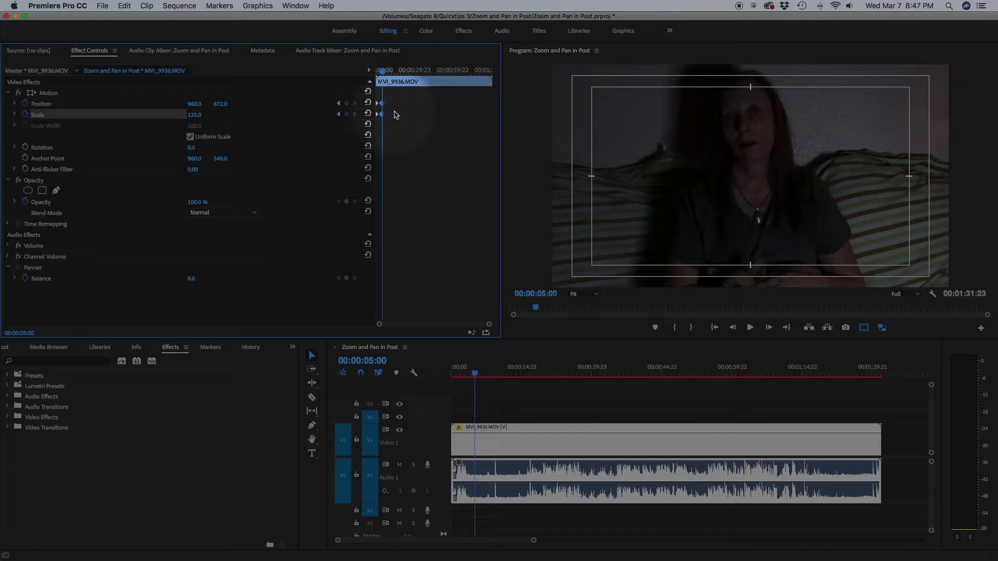
Play the sequence from its start to check the faster, five-second zoom.
key("Up")
key("space")
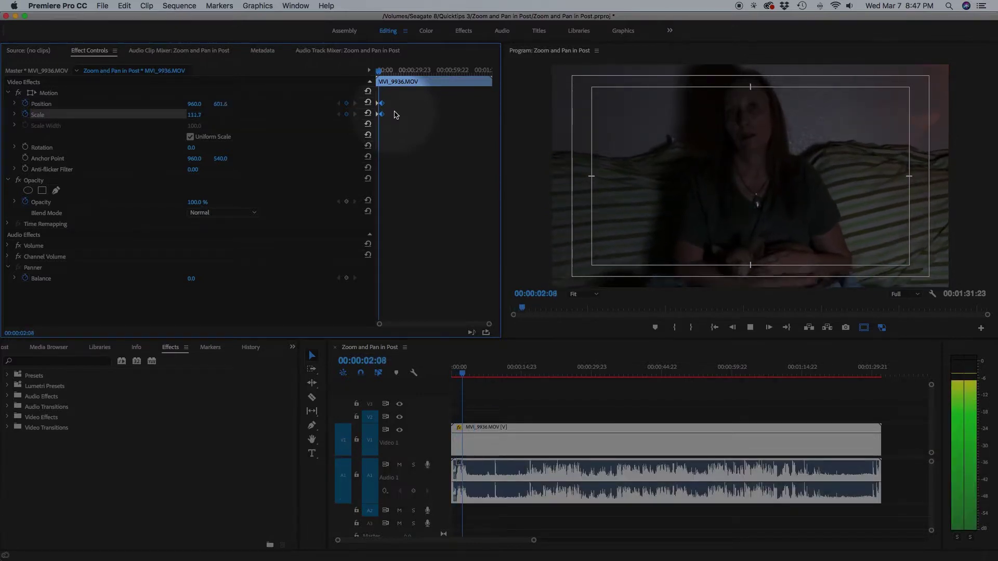
key("space")
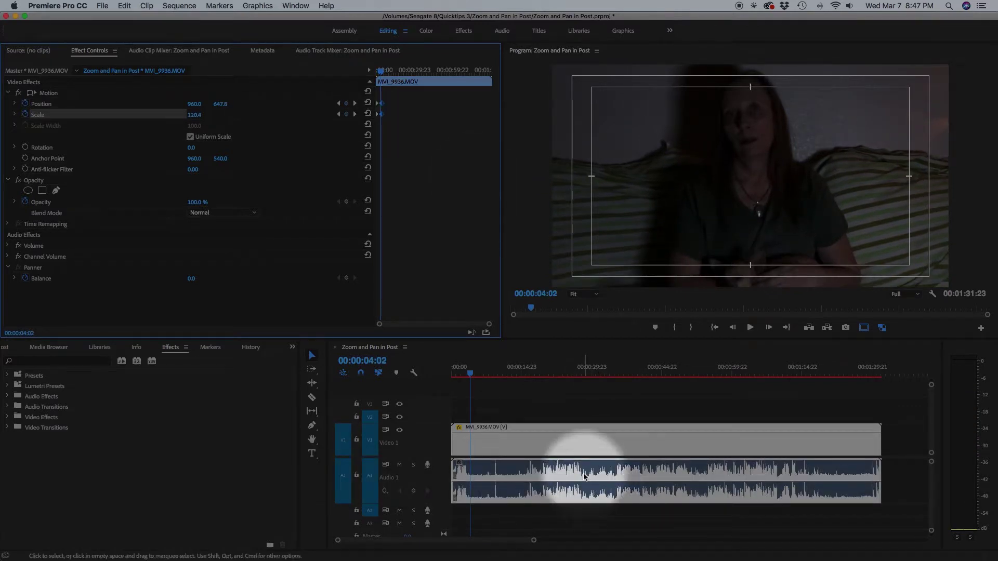
Build an audio fade-in on the MVI_9936.MOV clip with two volume keyframes near its start, lowering the first one.
left_click(546, 470)
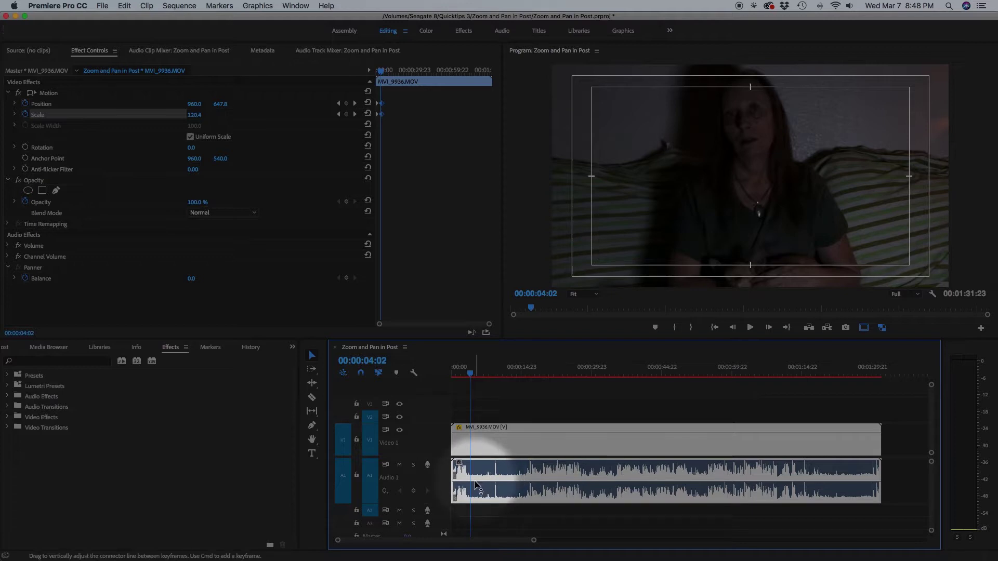
key("super")
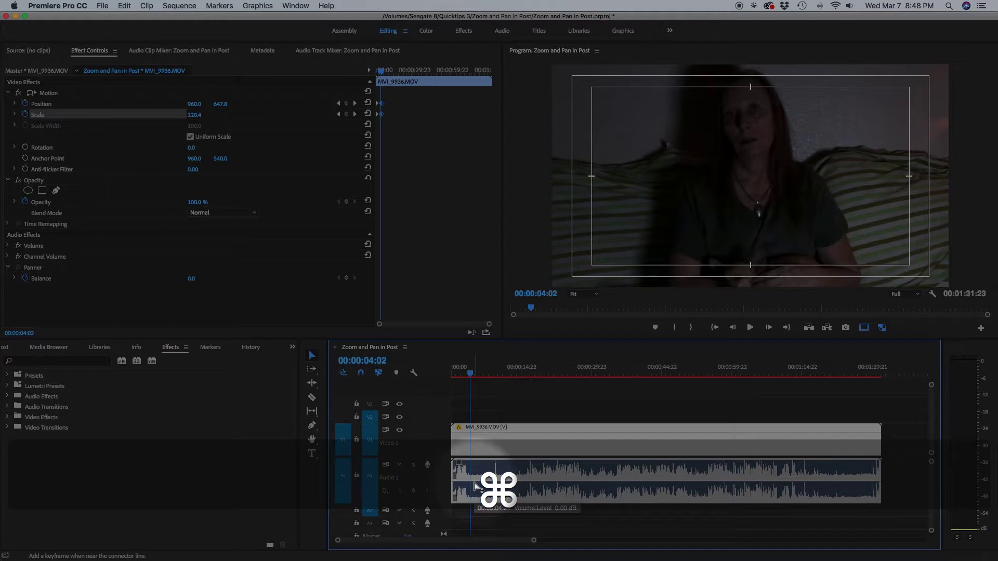
left_click(475, 487, "super")
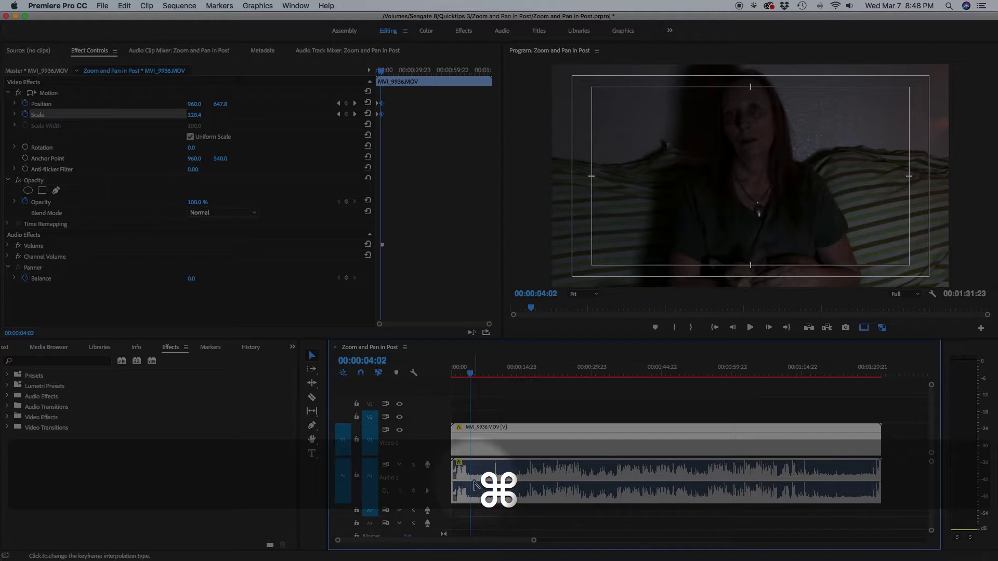
left_click(459, 485, "super")
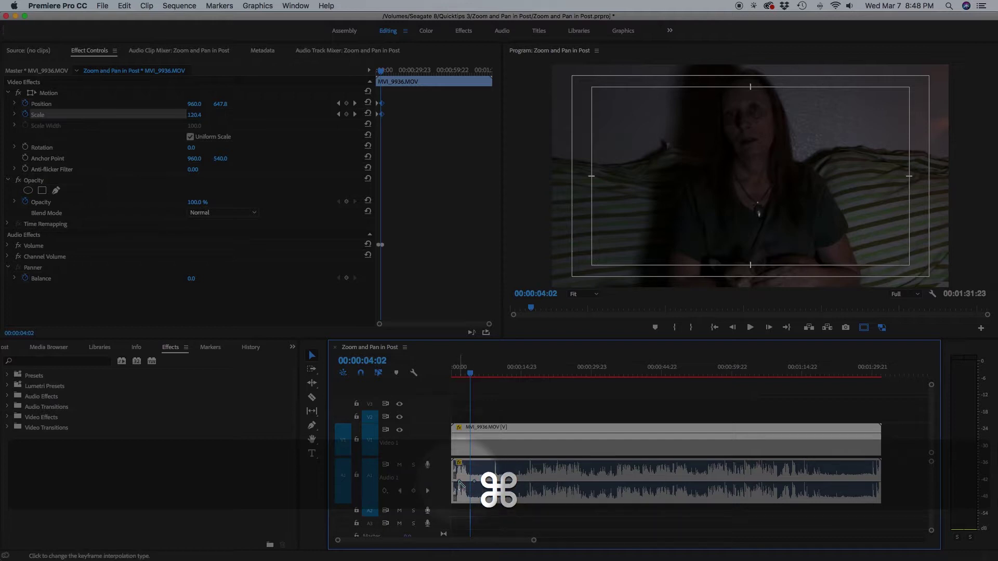
left_click_drag(459, 485, 452, 518)
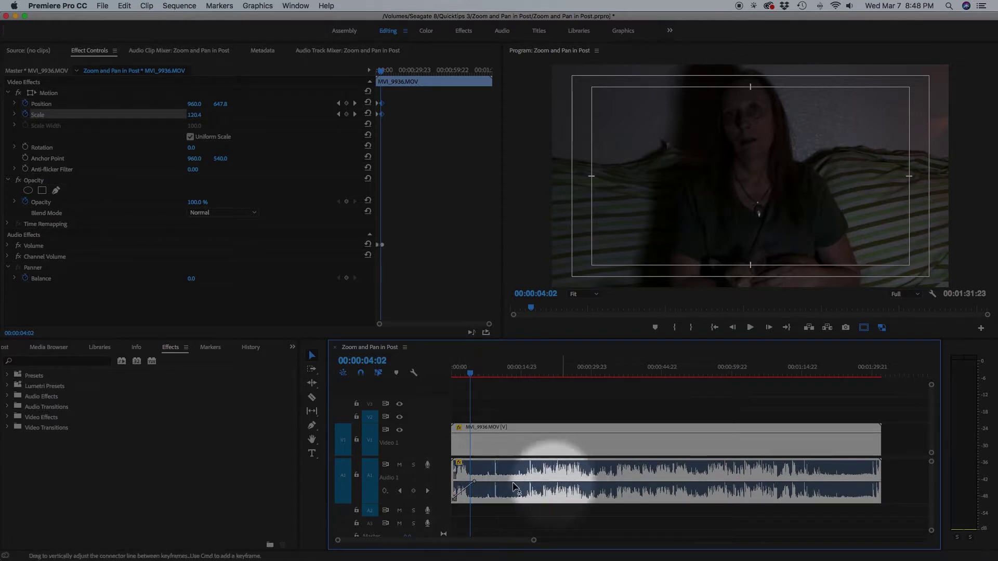
left_click(475, 483, "super")
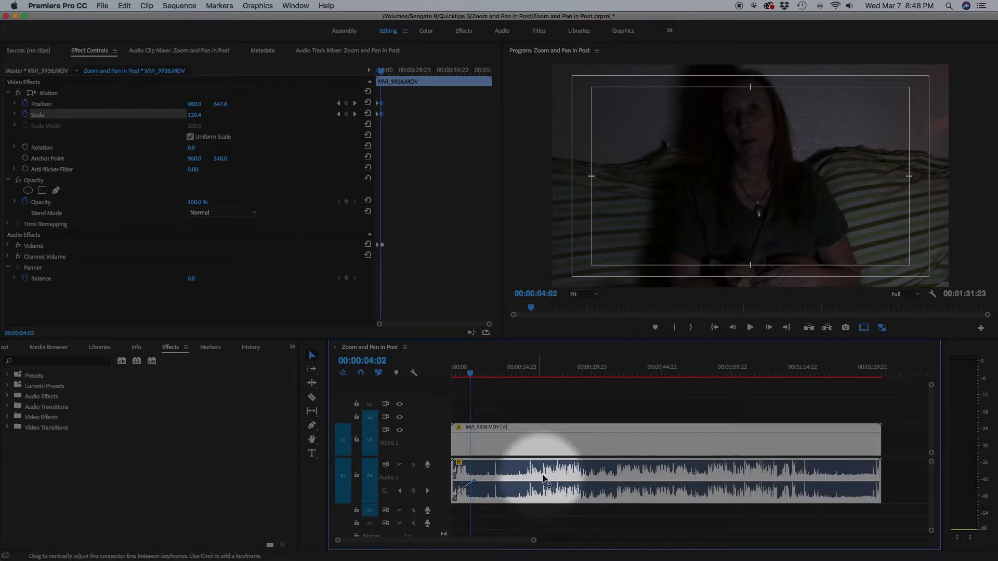
Undo the volume fade-in and place a duplicate of the MVI_9936.MOV clip further along the timeline, leaving a gap.
key("super+minus")
key("super+minus")
key("super+minus")
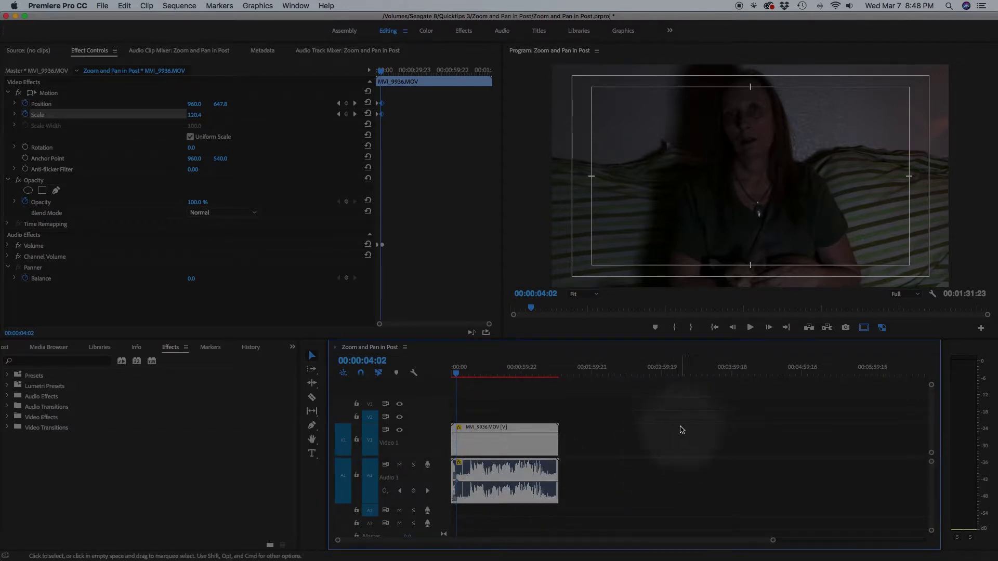
key("super+z")
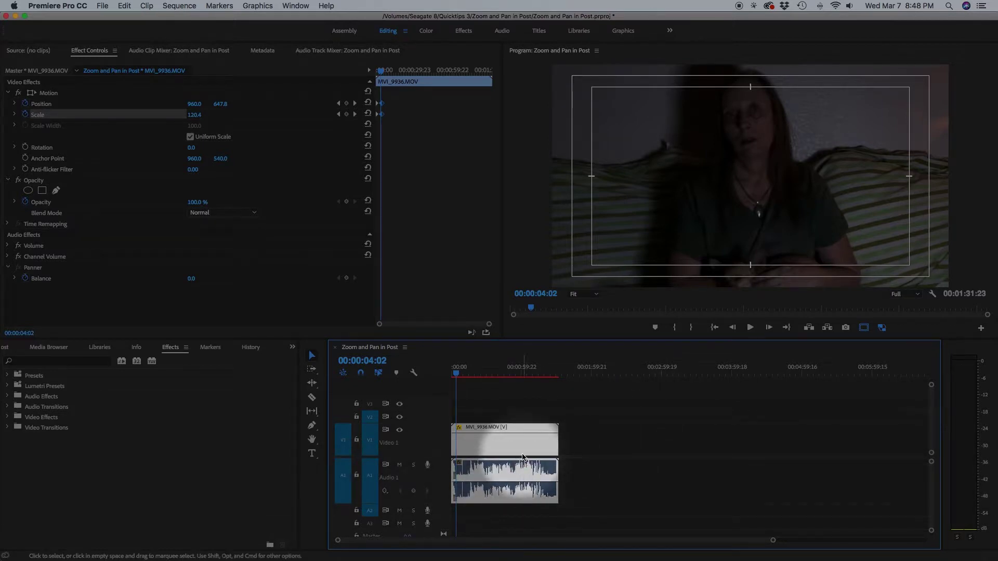
left_click_drag(519, 445, 678, 448)
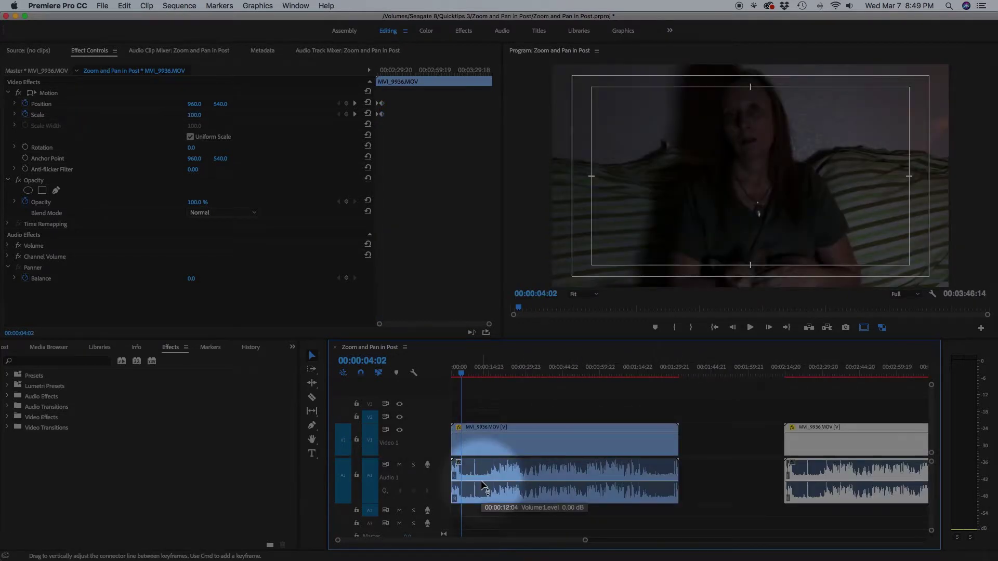
Add five volume keyframes across the first clip's audio and raise and lower them to vary the level.
left_click(486, 475)
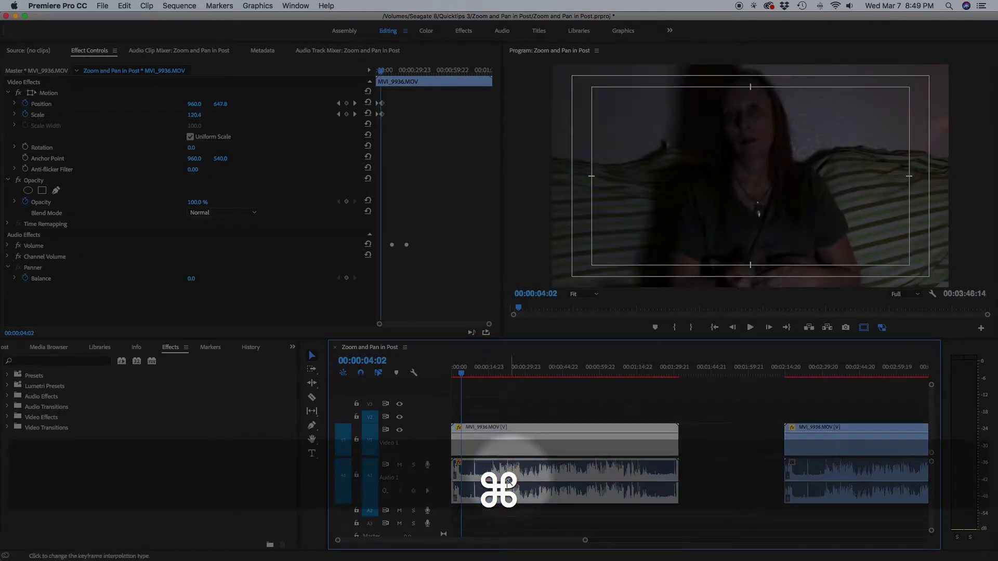
left_click(554, 479, "super")
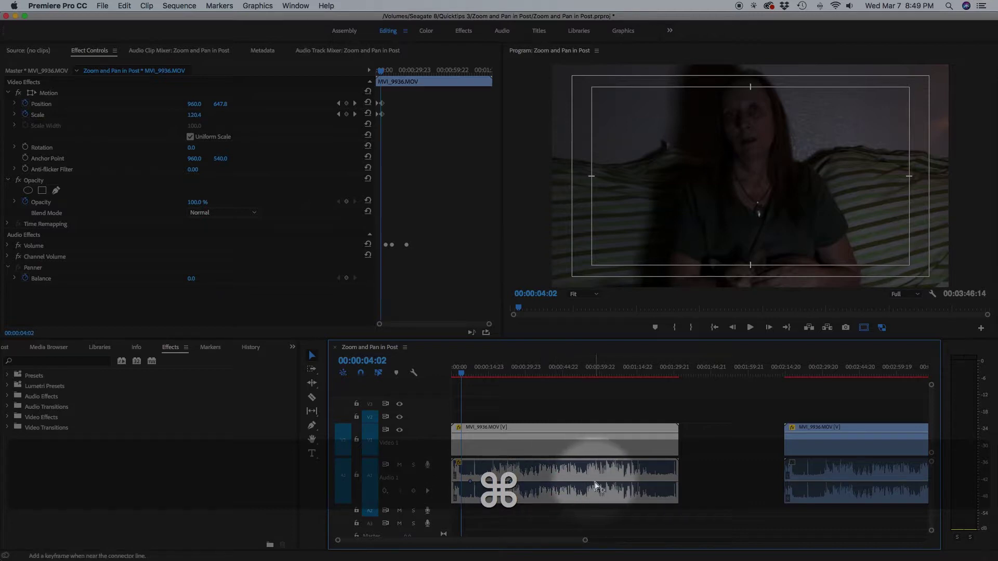
left_click(555, 481, "super")
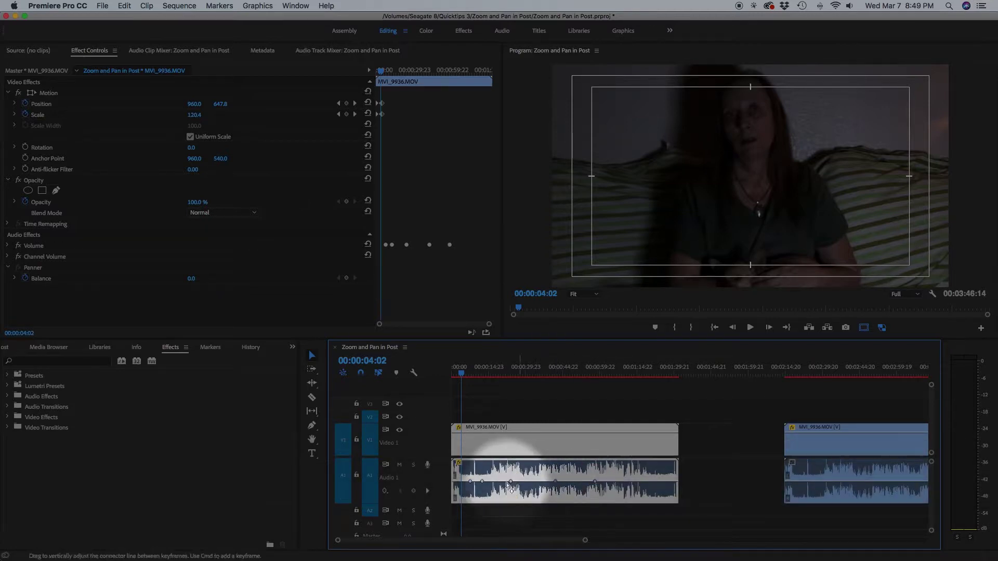
left_click_drag(511, 482, 482, 486)
left_click_drag(555, 481, 601, 469)
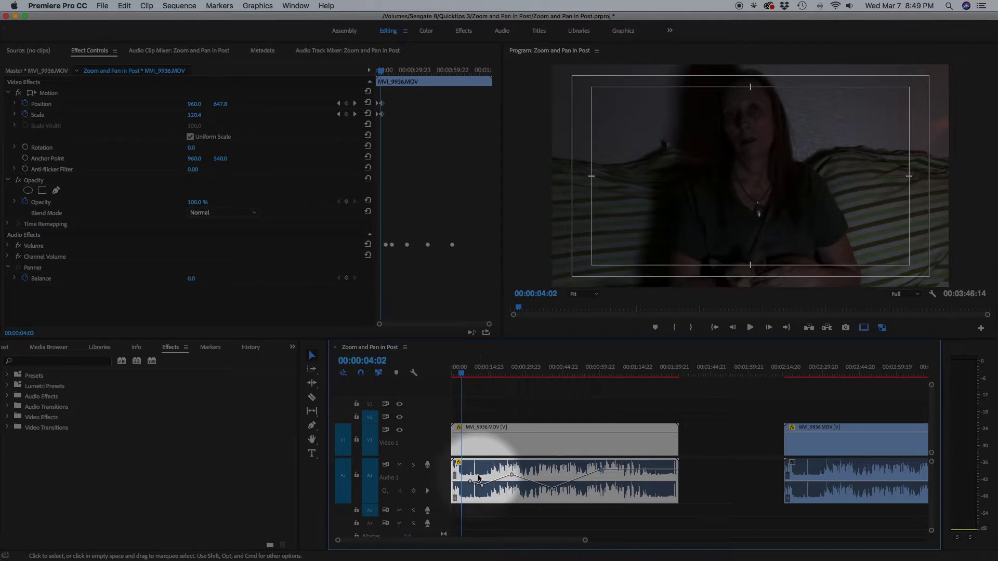
Duck the audio spike at 00:00:09:11 by adding volume keyframes around it and pulling the middle one down.
left_click(472, 373)
key("super+equal")
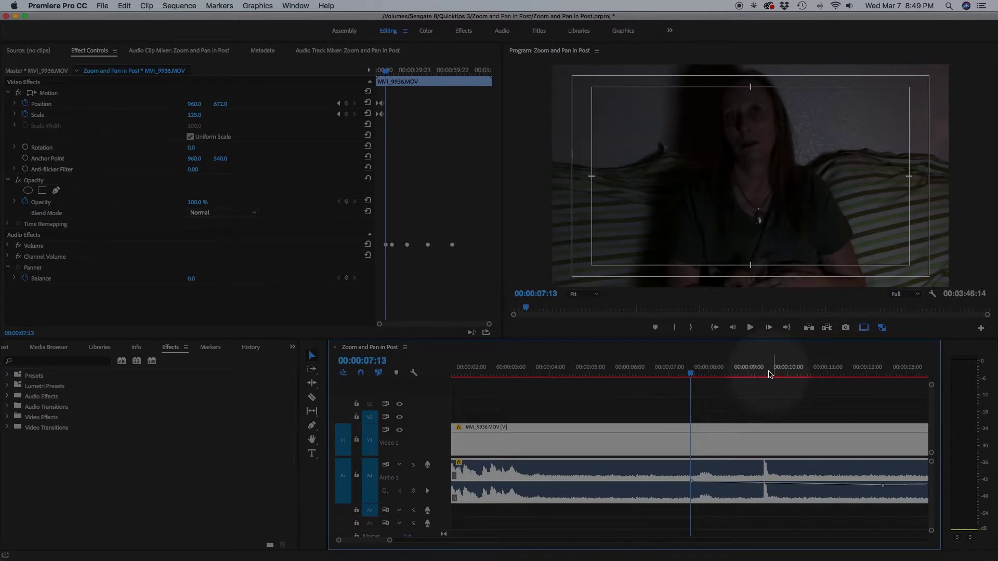
left_click(767, 373)
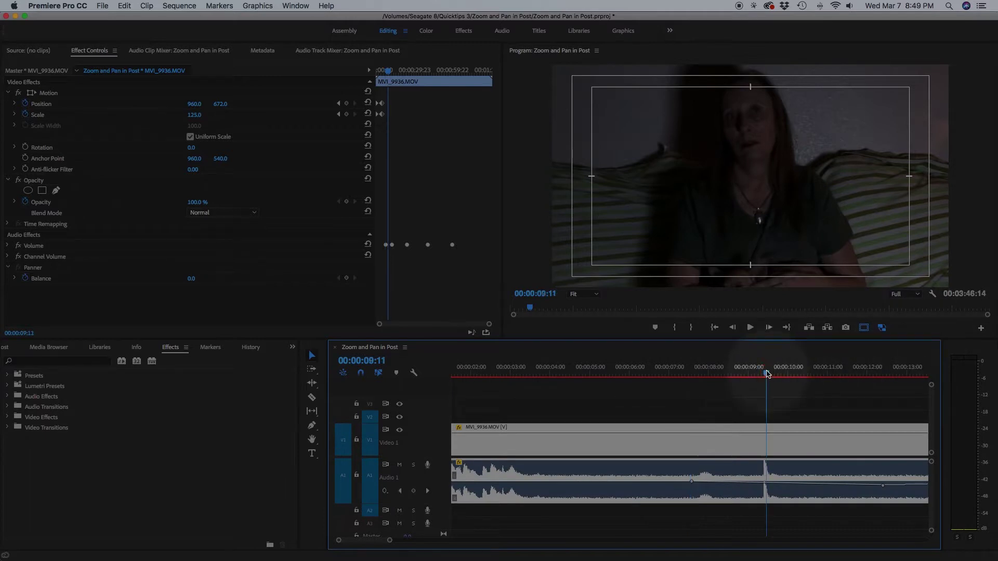
left_click(777, 484, "super")
left_click(755, 484, "super")
left_click_drag(766, 485, 766, 500)
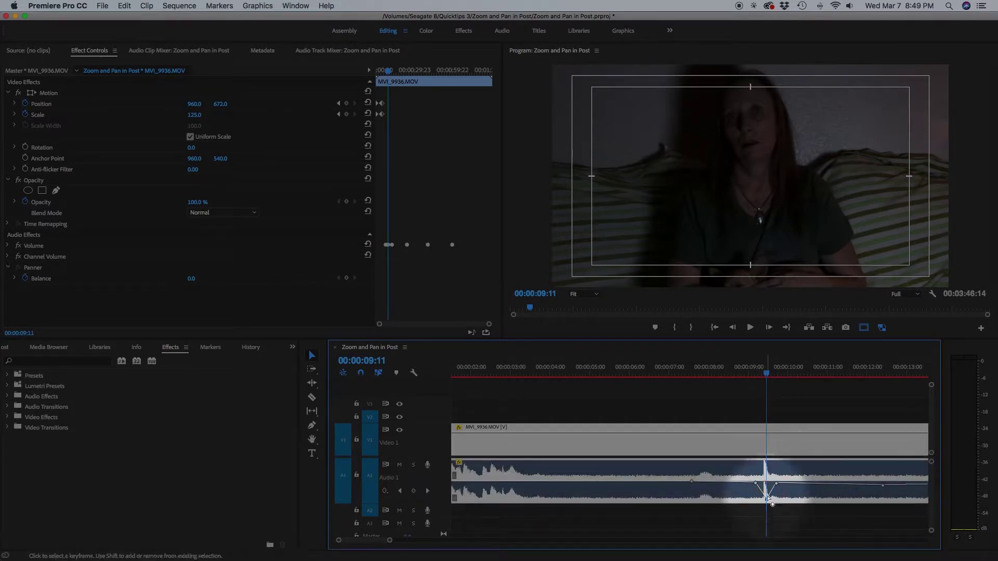
Delete all Position and Scale keyframes from the duplicate clip.
key("minus")
key("minus")
key("minus")
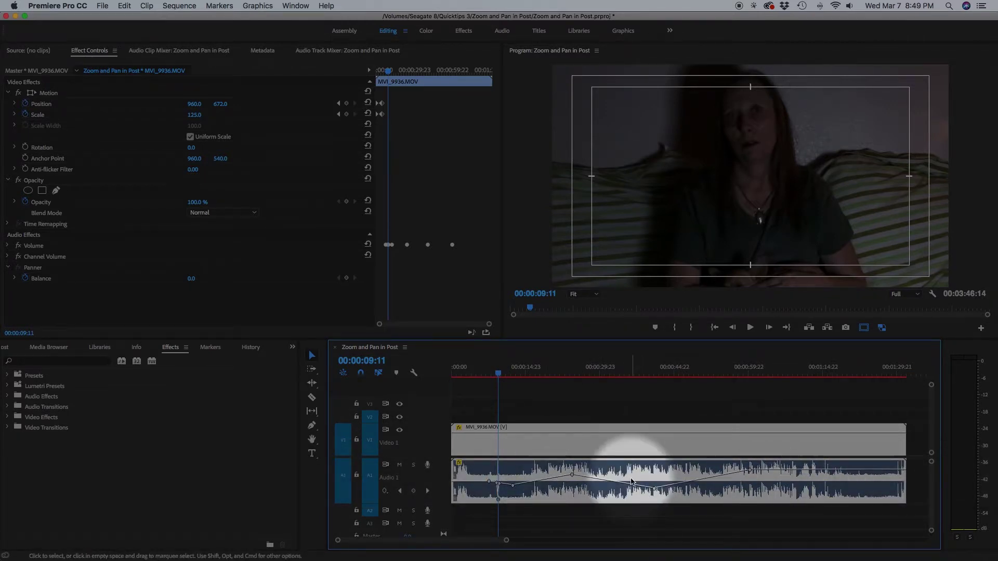
key("super+minus")
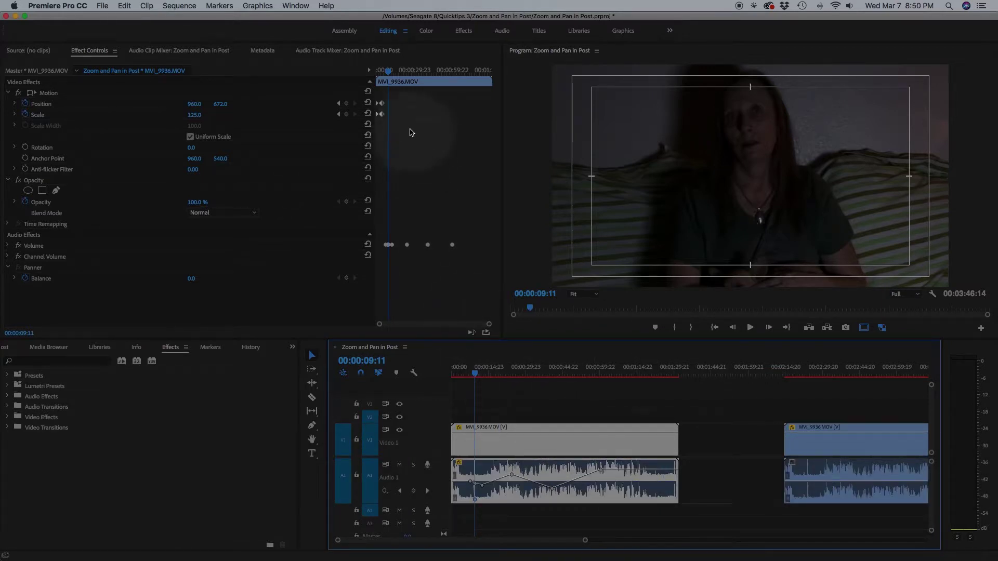
left_click(825, 439)
left_click(426, 151)
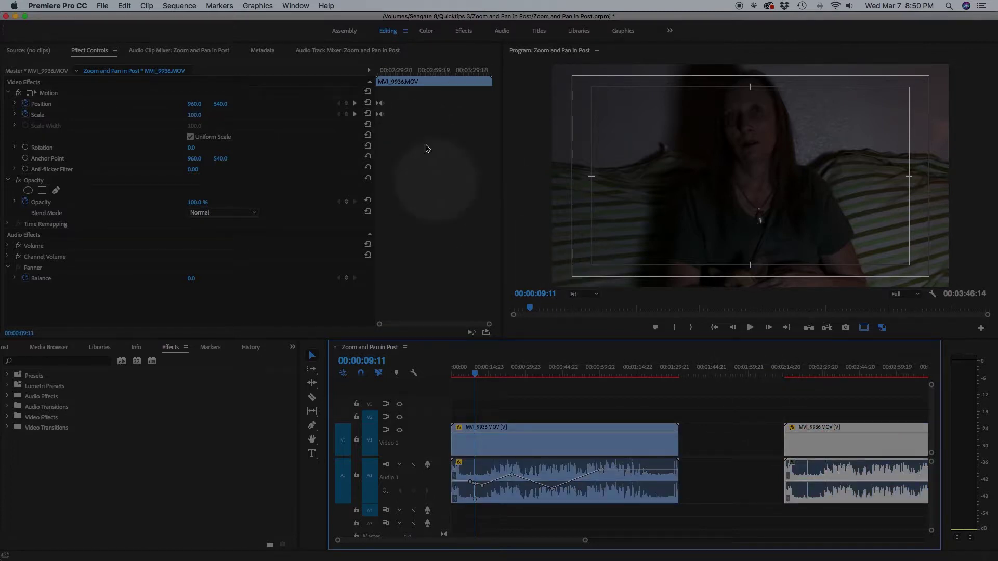
left_click_drag(423, 96, 361, 126)
key("BackSpace")
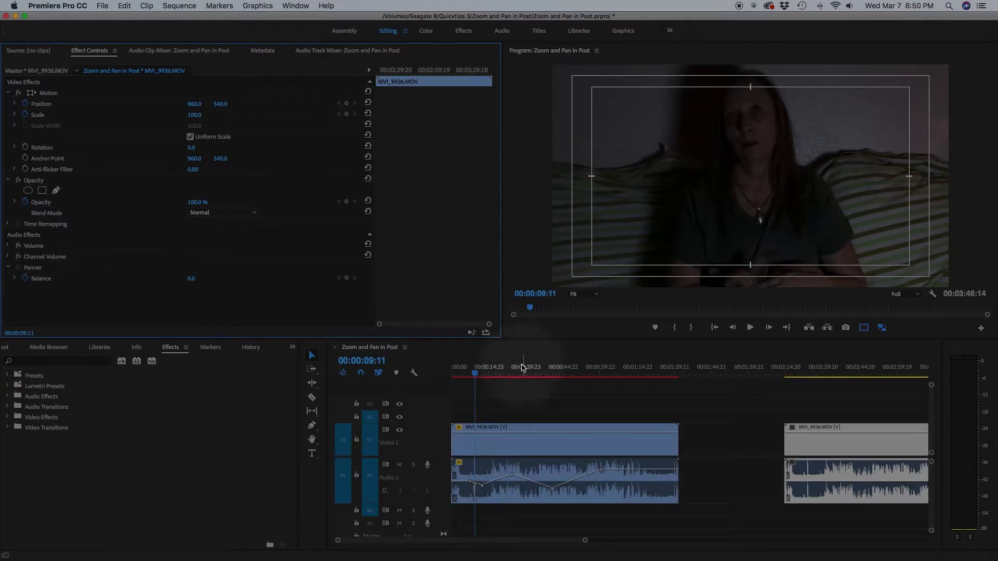
Add Position and Scale keyframes to the first clip at 00:00:09:11 and 00:00:32:20.
left_click(546, 451)
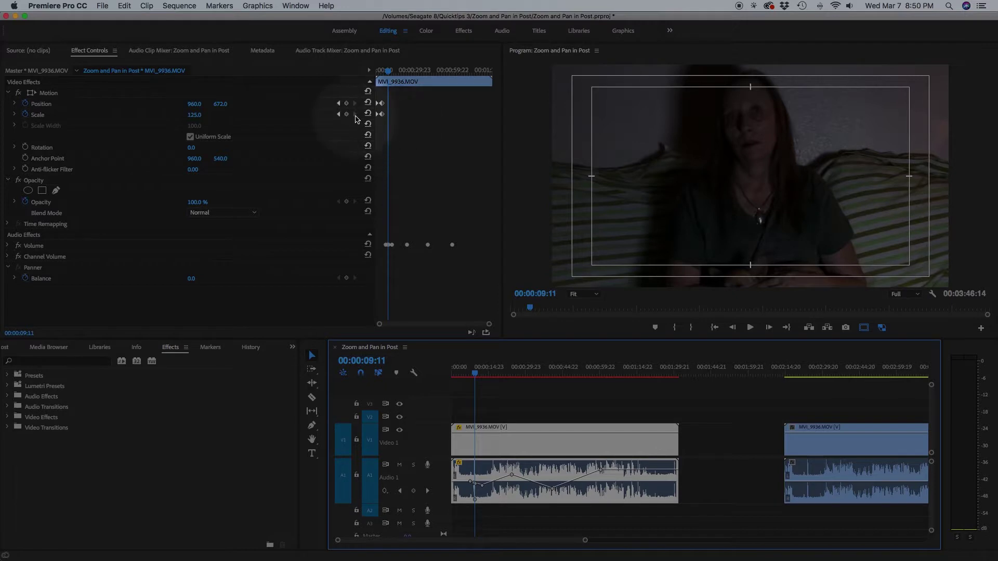
left_click(347, 115)
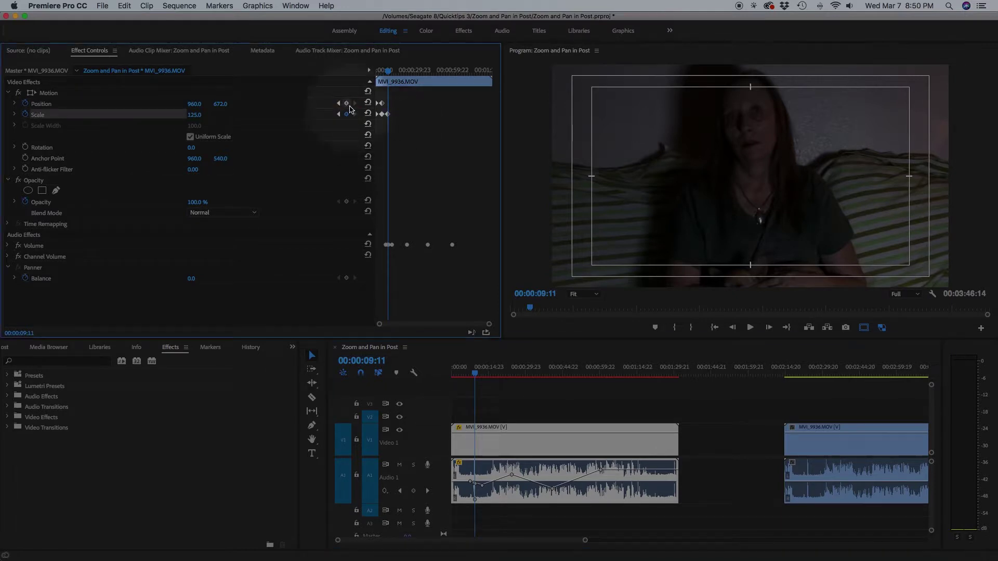
left_click(347, 106)
left_click(416, 70)
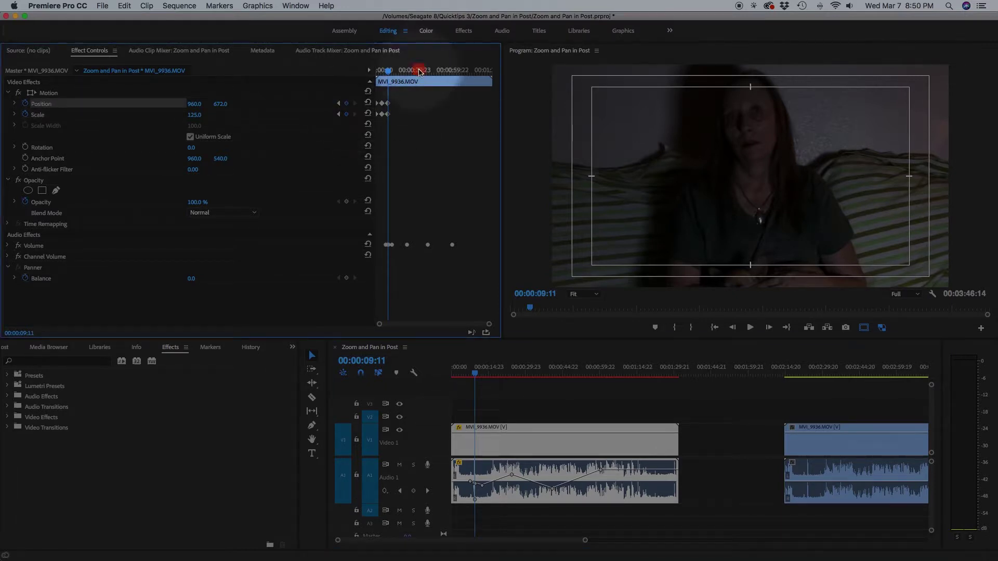
left_click(347, 103)
left_click(346, 115)
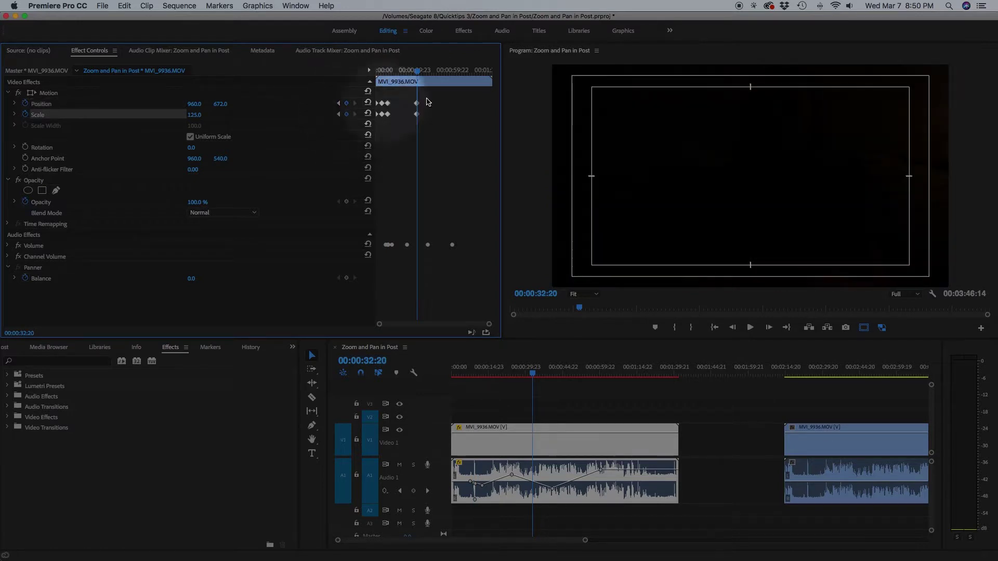
Add Position and Scale keyframes to the first clip at 00:00:57:21, at 00:01:25:19 and at one point between them.
left_click(450, 81)
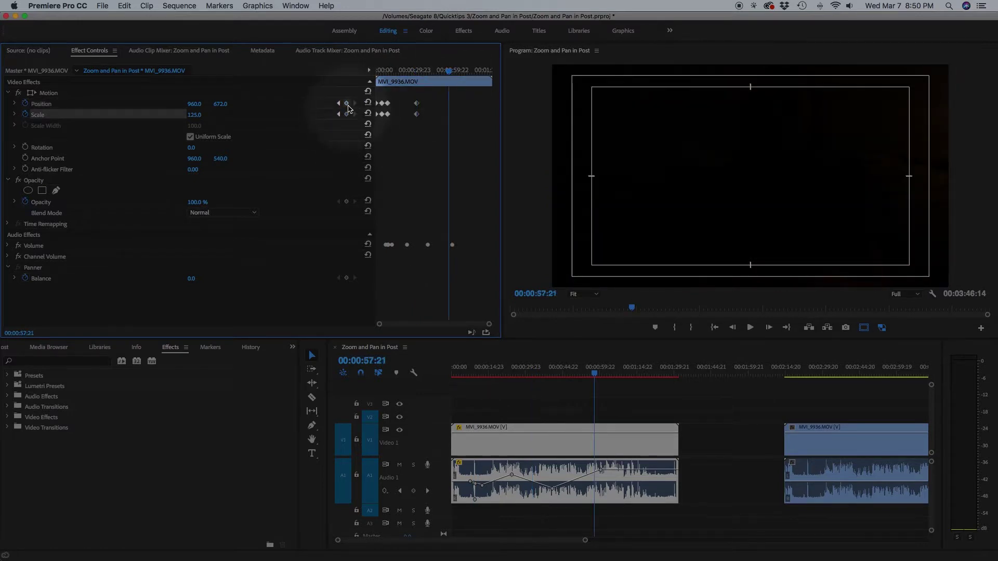
left_click(346, 103)
left_click(347, 115)
left_click(471, 74)
left_click(346, 104)
left_click(346, 114)
left_click(486, 75)
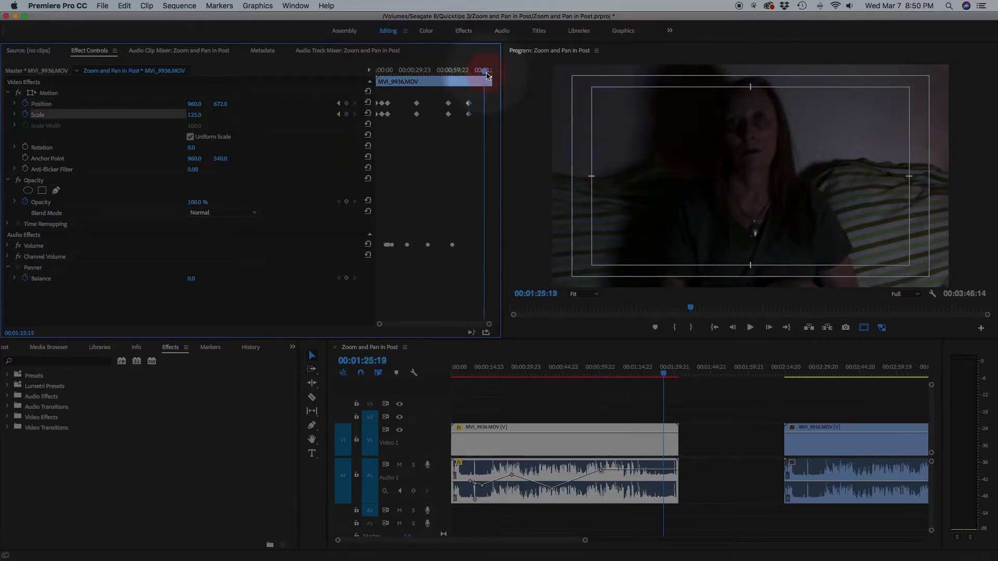
left_click(346, 104)
left_click(347, 115)
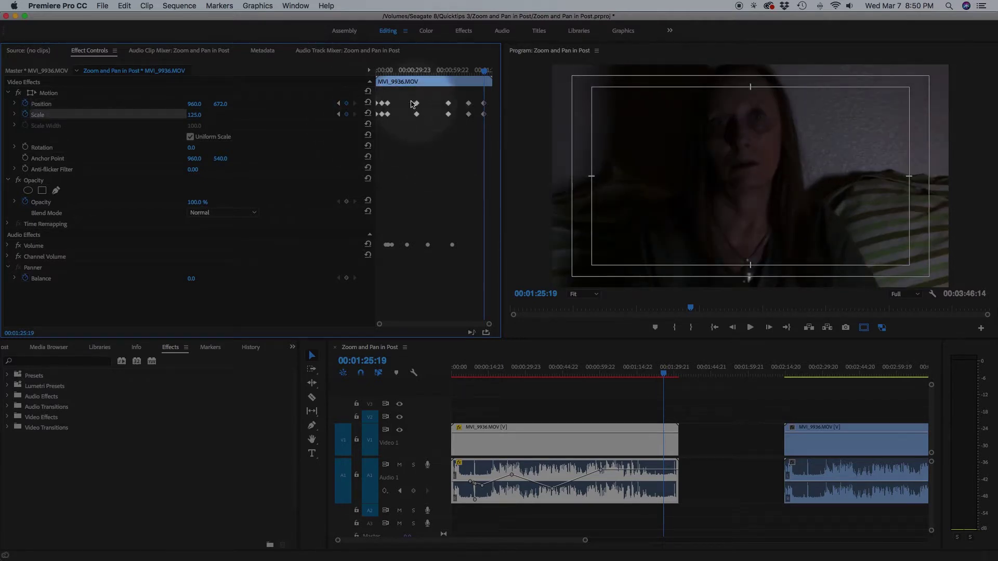
Navigate between the first clip's start and end, finishing on the Position keyframe at 00:00:05:00.
left_click(398, 71)
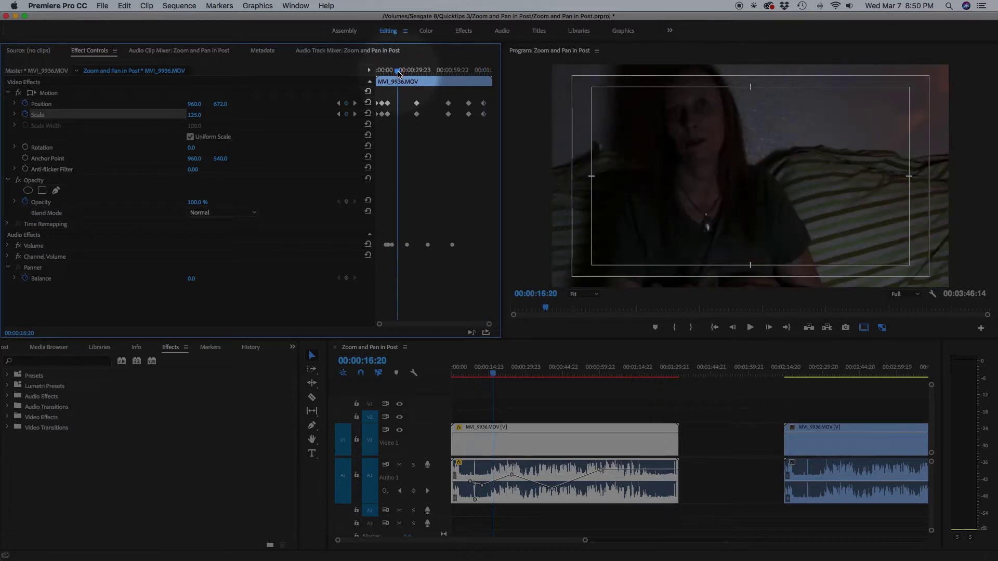
key("Up")
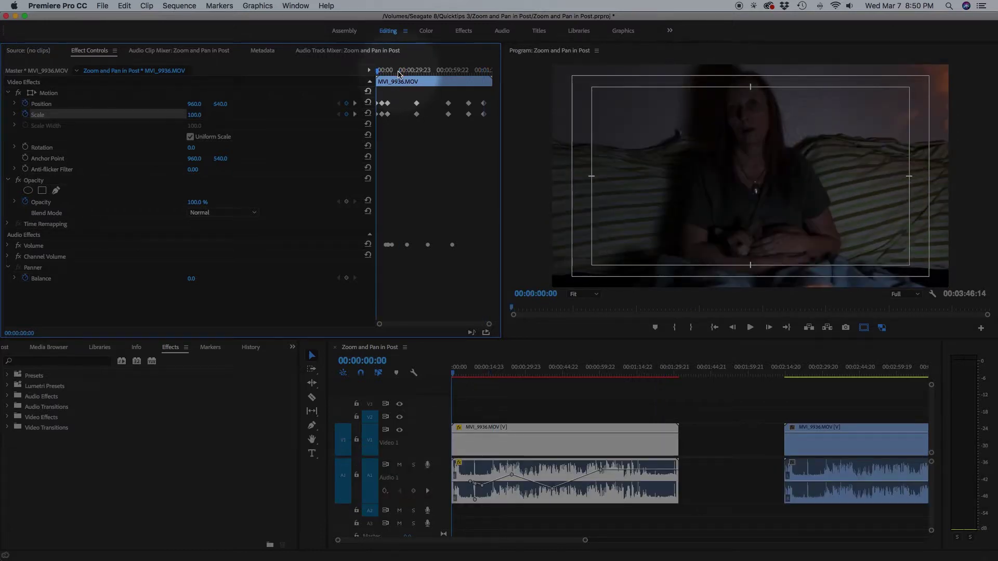
key("Down")
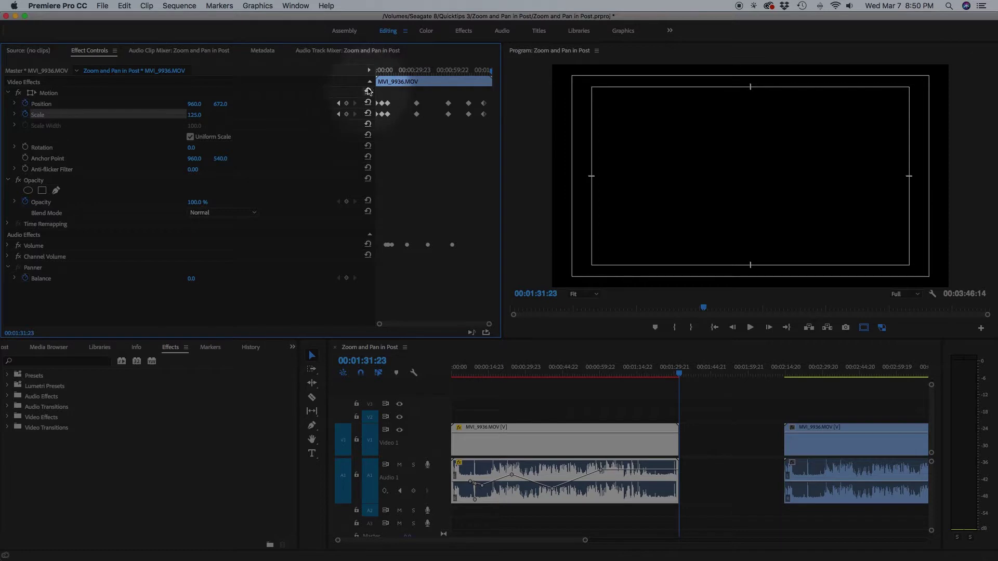
key("Up")
left_click(356, 105)
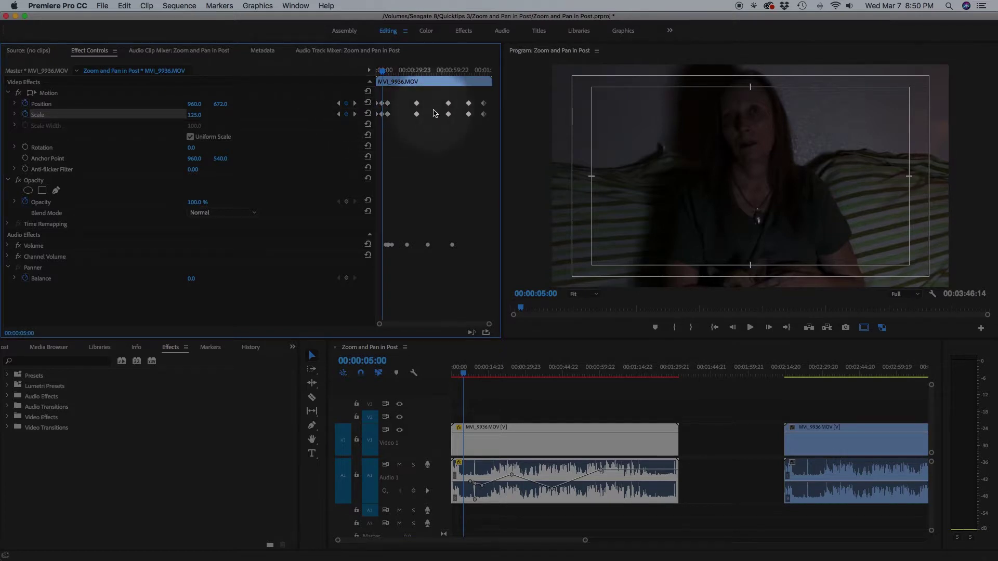
Shift two middle Scale keyframes and the third Position keyframe forward in time, and set Scale to 134 at 00:00:05:00.
left_click_drag(417, 114, 457, 114)
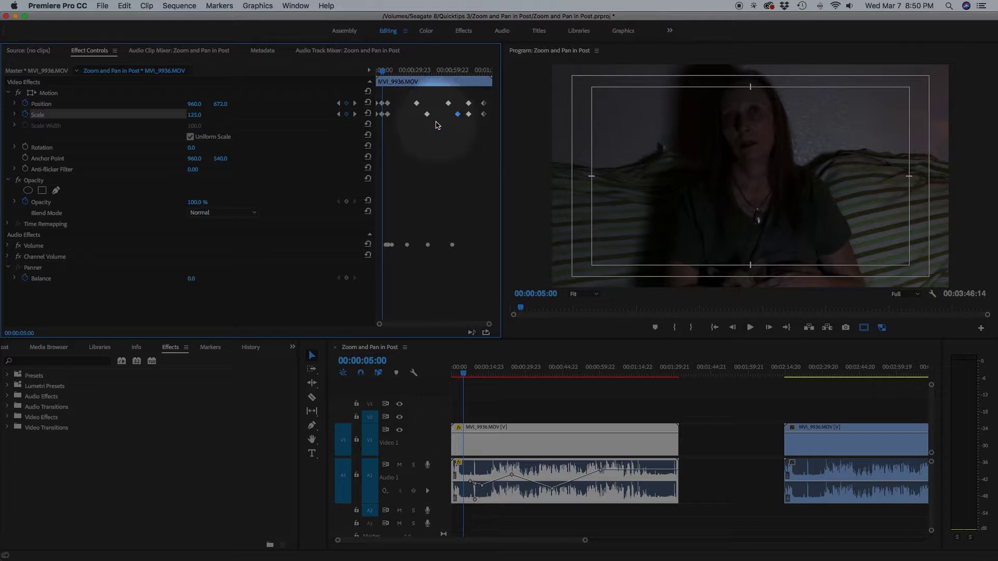
left_click_drag(391, 107, 397, 107)
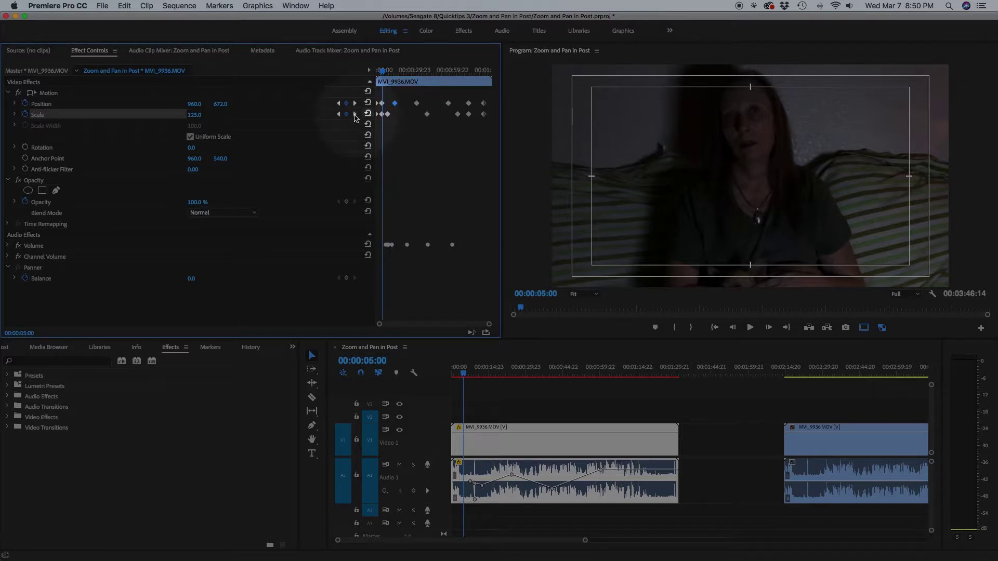
left_click(535, 441)
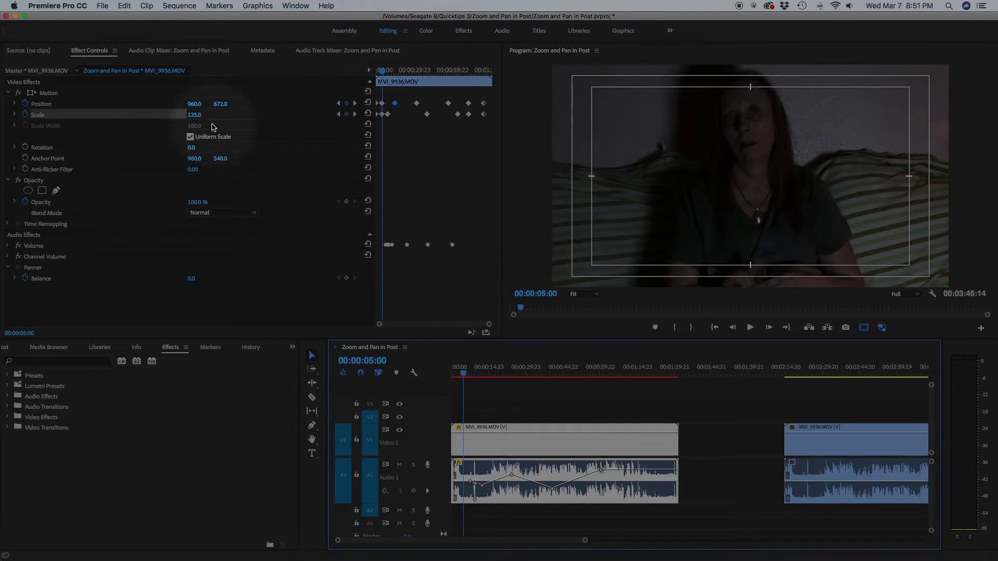
left_click_drag(207, 117, 208, 117)
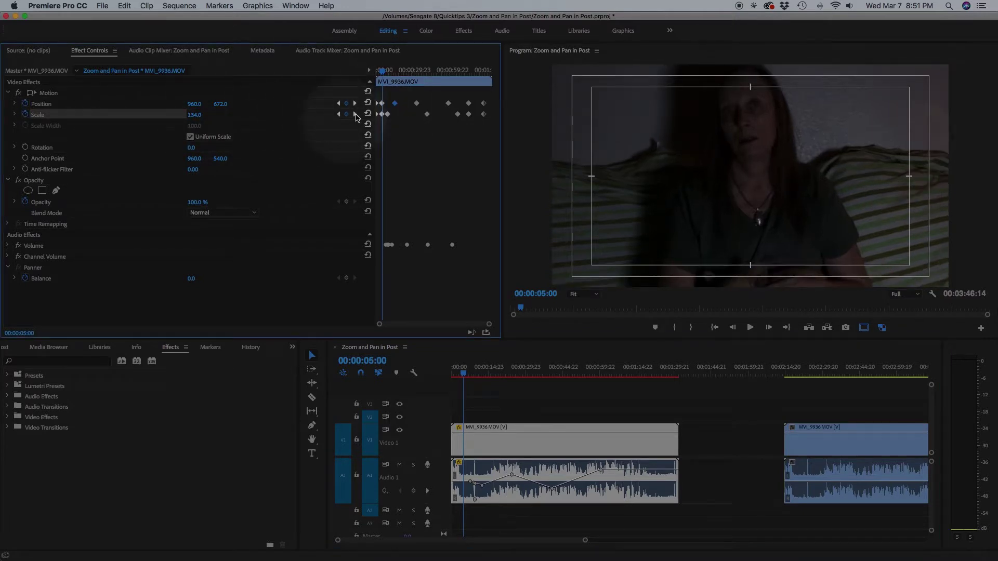
Set the first clip's Scale to 119 on the keyframe at 00:00:09:11 and to 128.1 at 00:00:15:04.
left_click(355, 114)
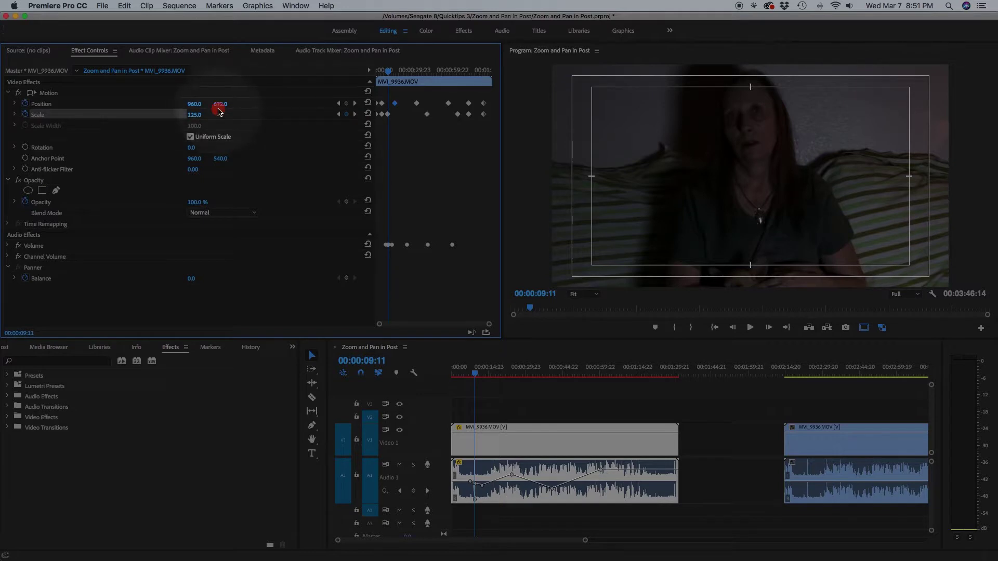
left_click_drag(203, 119, 201, 117)
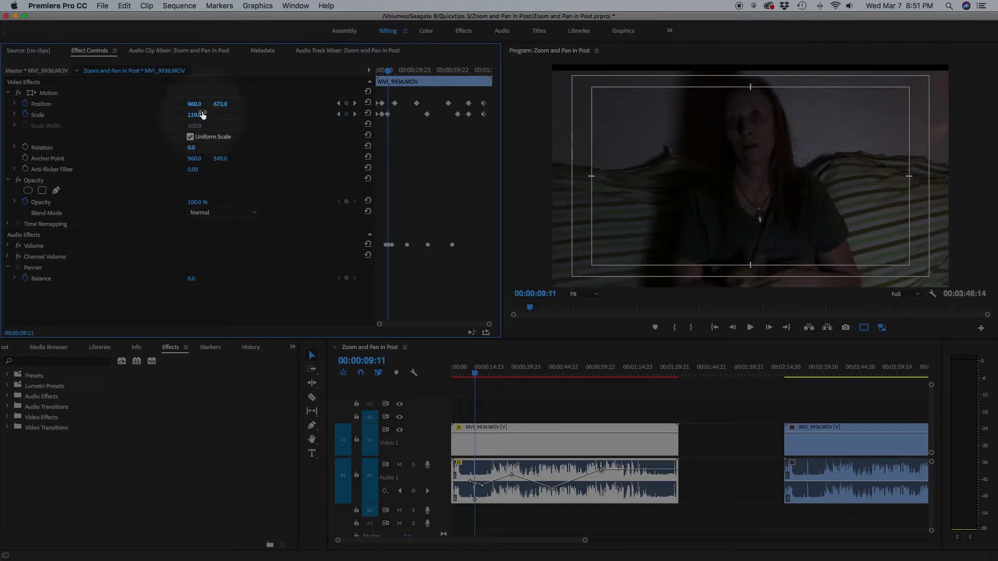
left_click(356, 114)
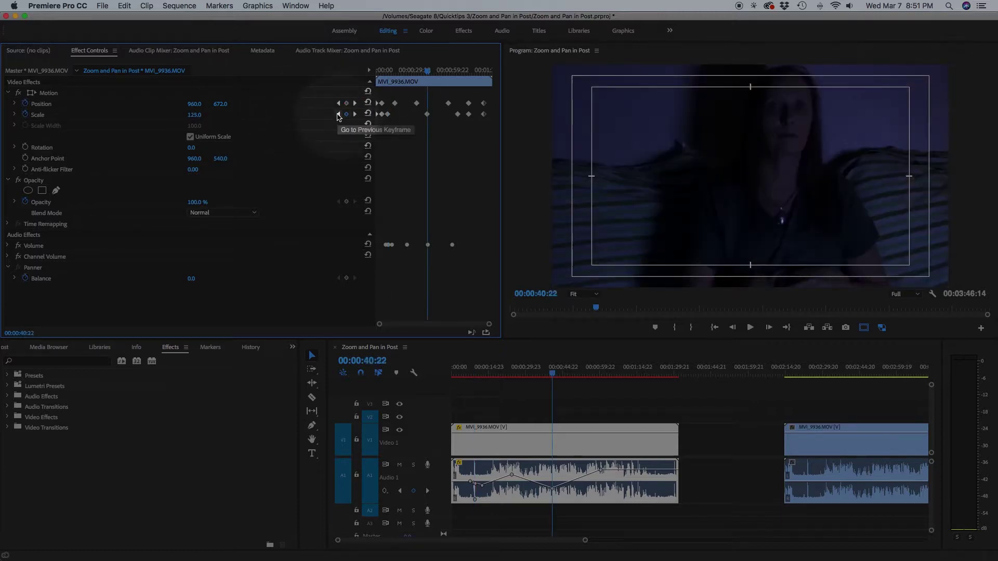
left_click(339, 115)
left_click(356, 104)
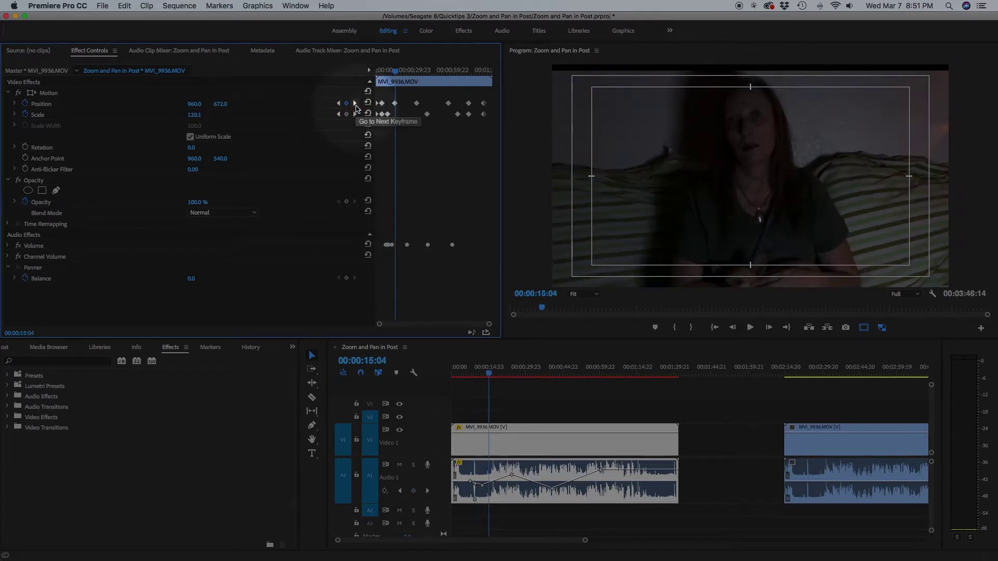
left_click_drag(208, 116, 208, 116)
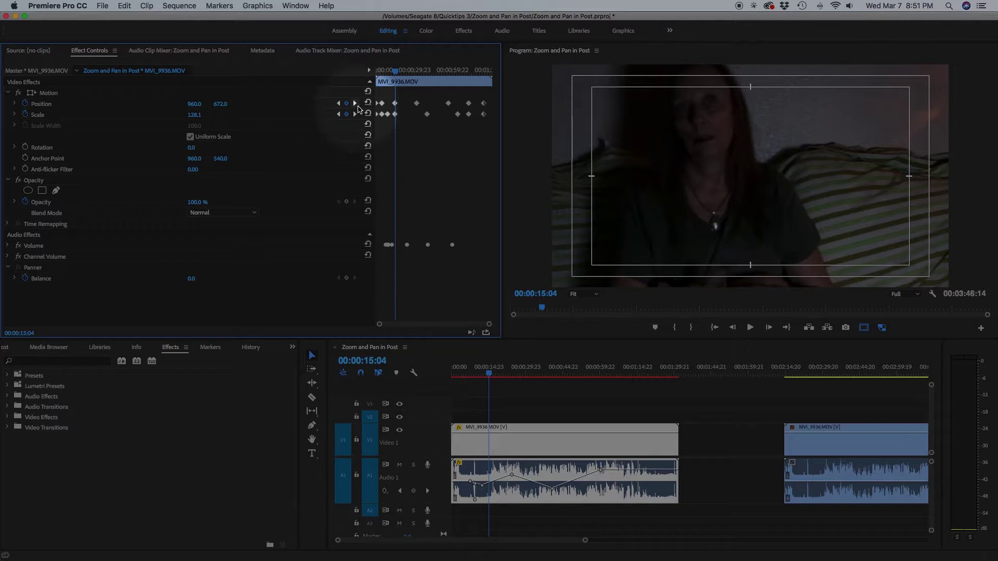
Set vertical Position to 714 and Scale to 153 at 00:00:32:20, and Scale to 98 at 00:00:57:21.
left_click(355, 103)
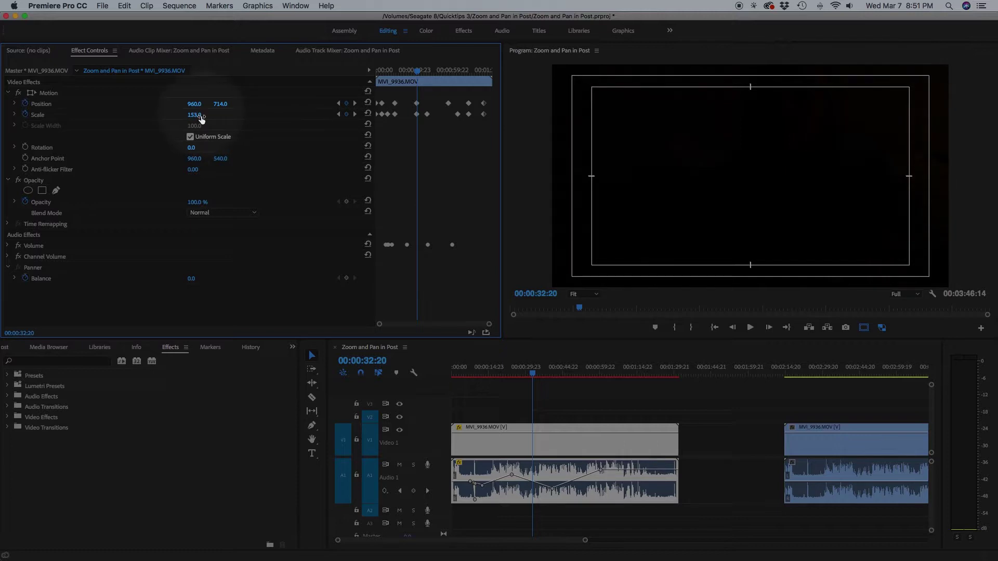
left_click(355, 103)
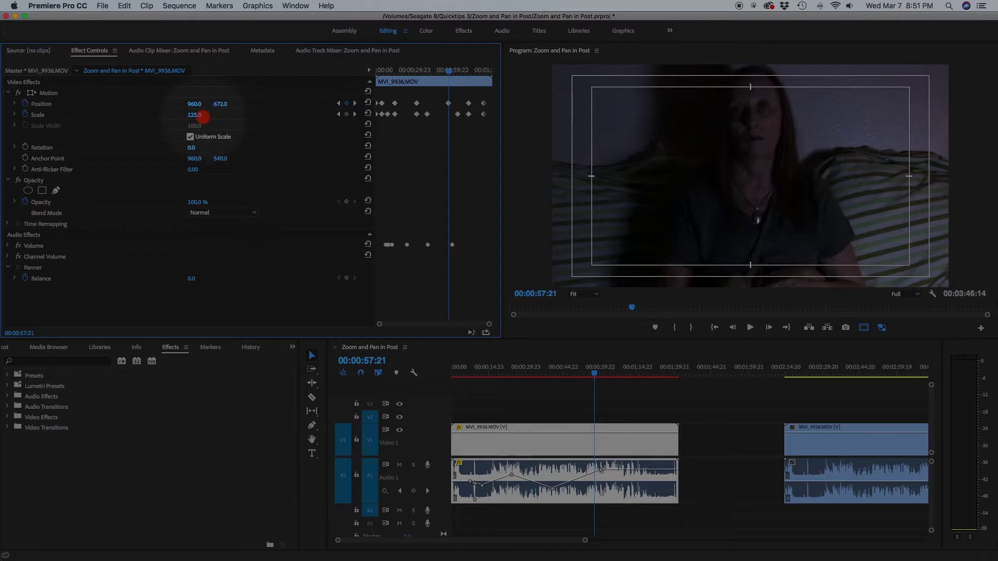
left_click_drag(202, 116, 201, 111)
left_click(201, 111)
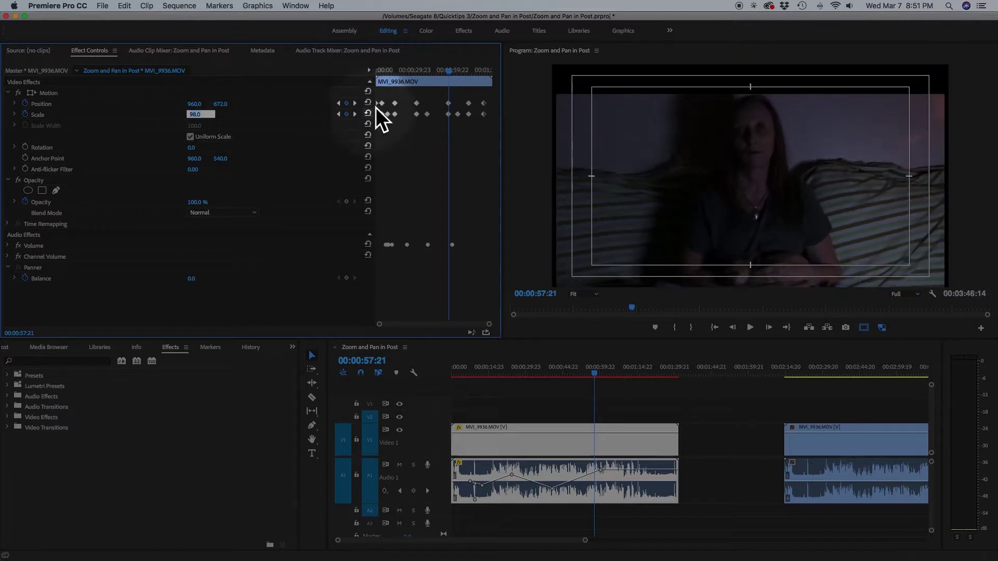
Set vertical Position to 657 and Scale to 99 on the keyframes at 00:01:13:12.
left_click(357, 103)
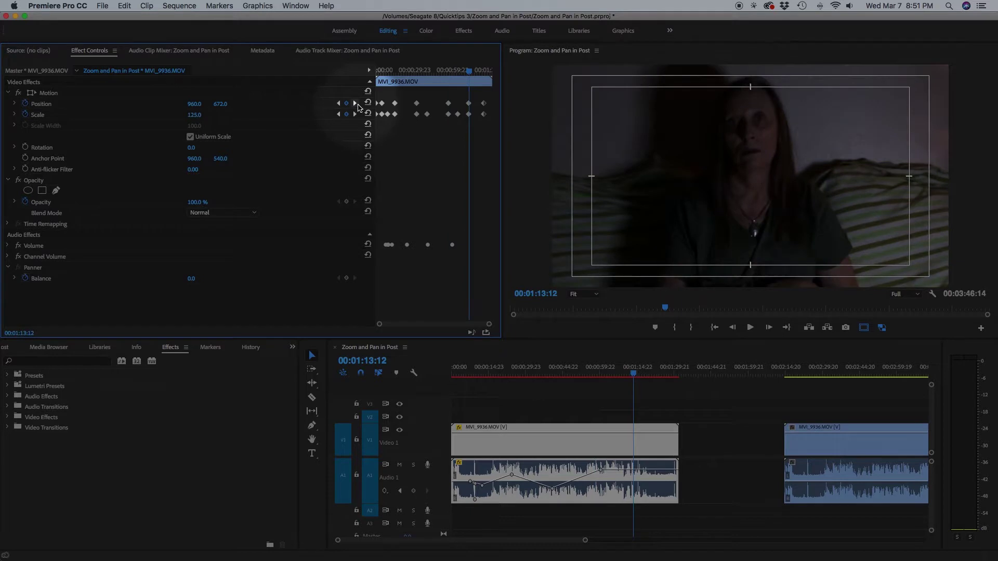
left_click_drag(231, 106, 192, 117)
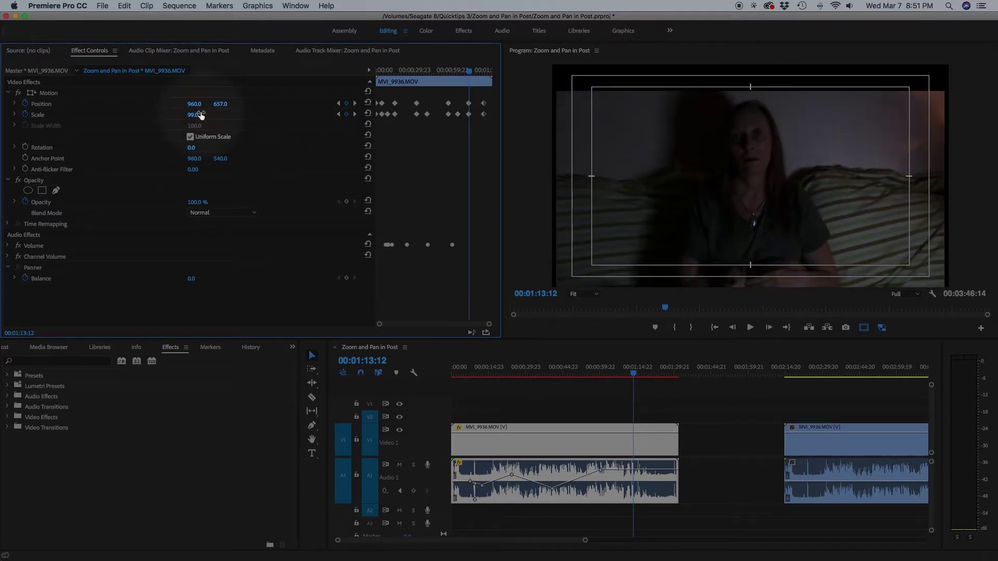
Play the sequence from the beginning to review the keyframed zoom and pan on the first clip.
left_click_drag(561, 367, 431, 362)
key("space")
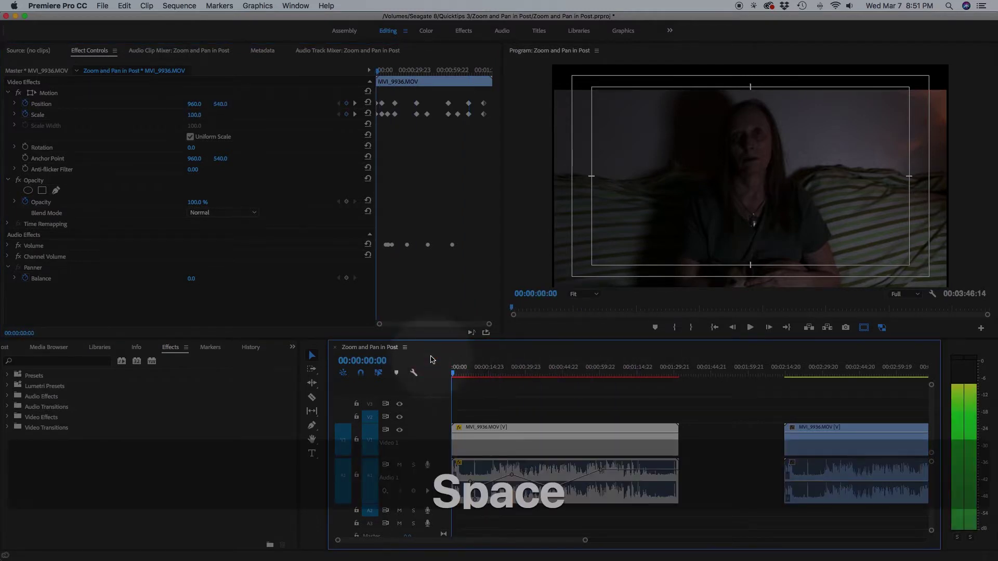
key("space")
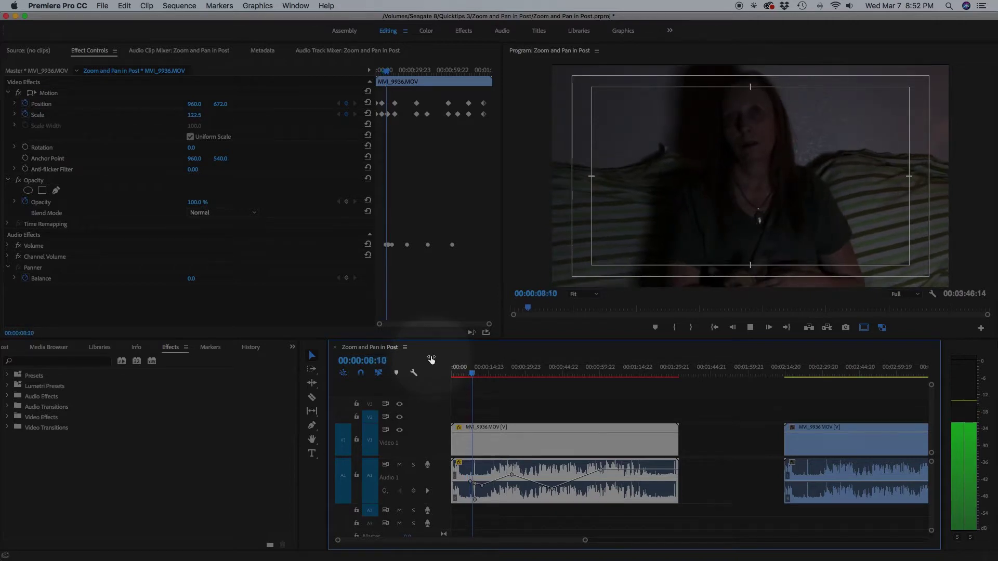
key("space")
Copy the first clip and paste its Motion and Volume attributes onto the second MVI_9936.MOV clip.
left_click(562, 447)
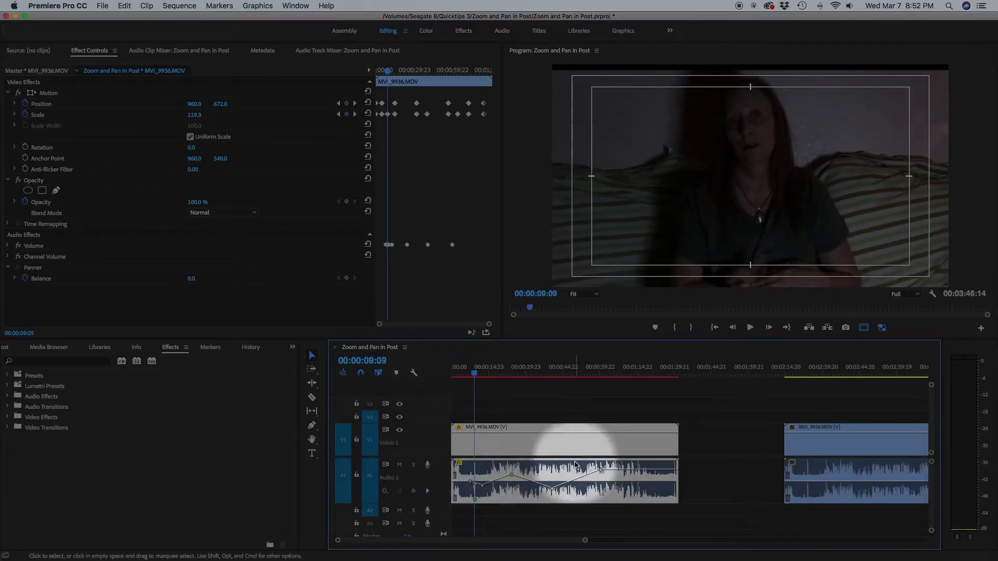
key("super+c")
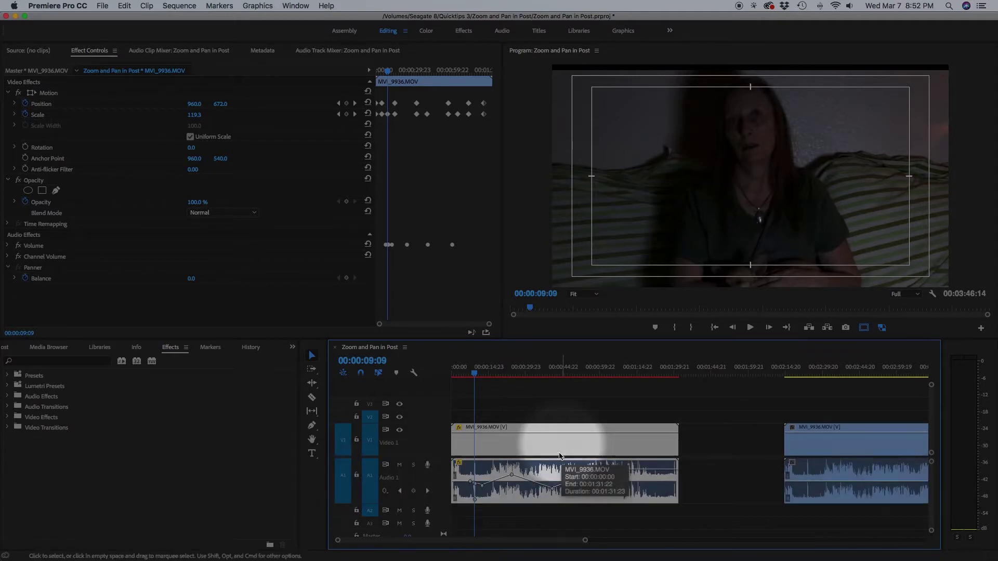
left_click(822, 435)
scroll(800, 419, "right", 5)
scroll(799, 419, "right", 1)
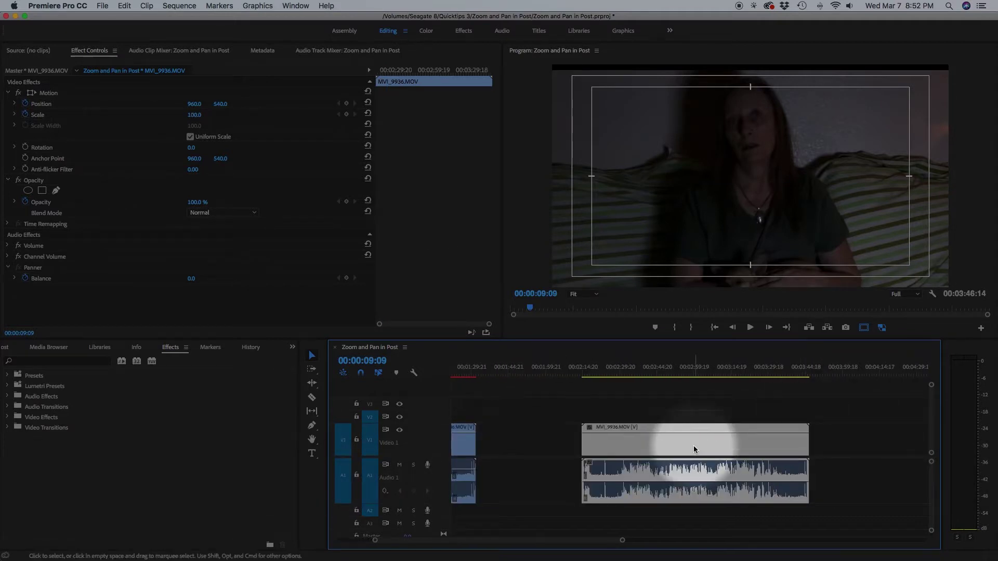
key("alt")
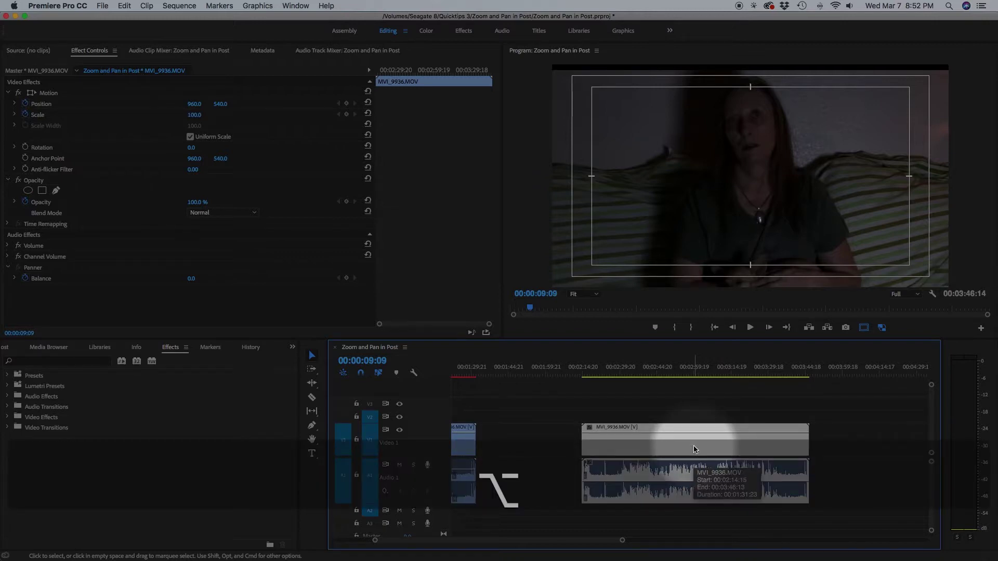
key("alt+super+v")
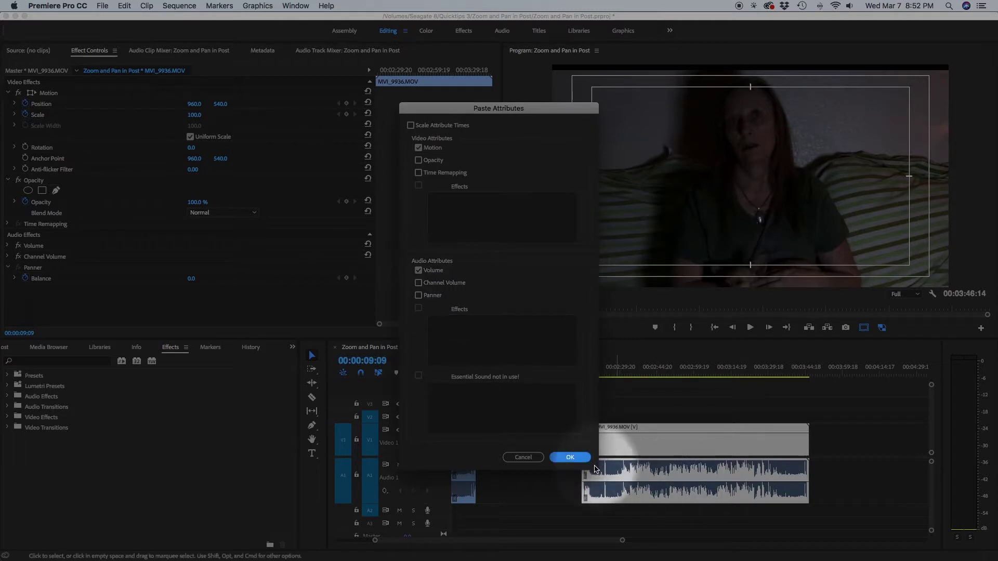
left_click(572, 457)
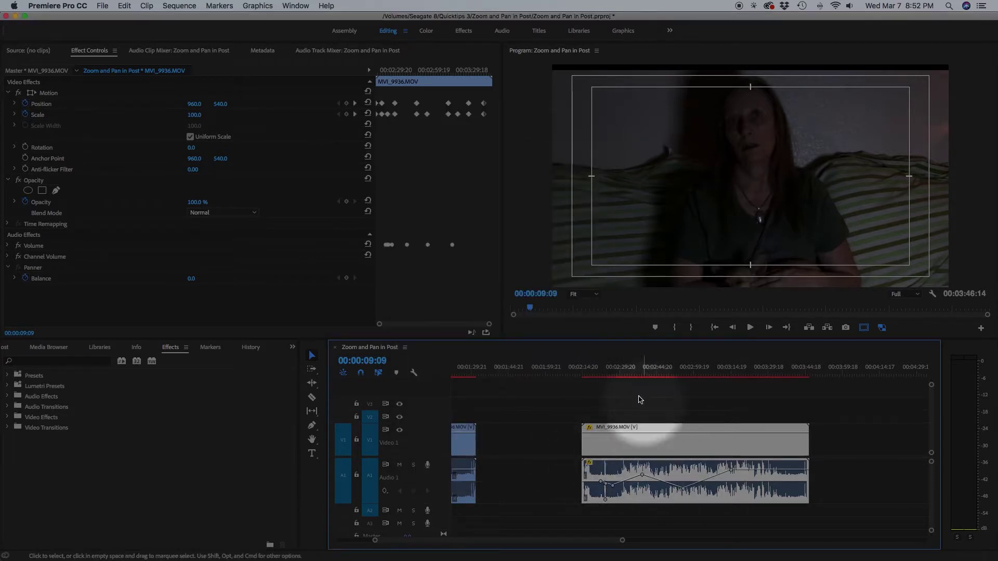
Play part of the second clip to check the pasted motion and volume keyframes.
left_click(608, 369)
key("space")
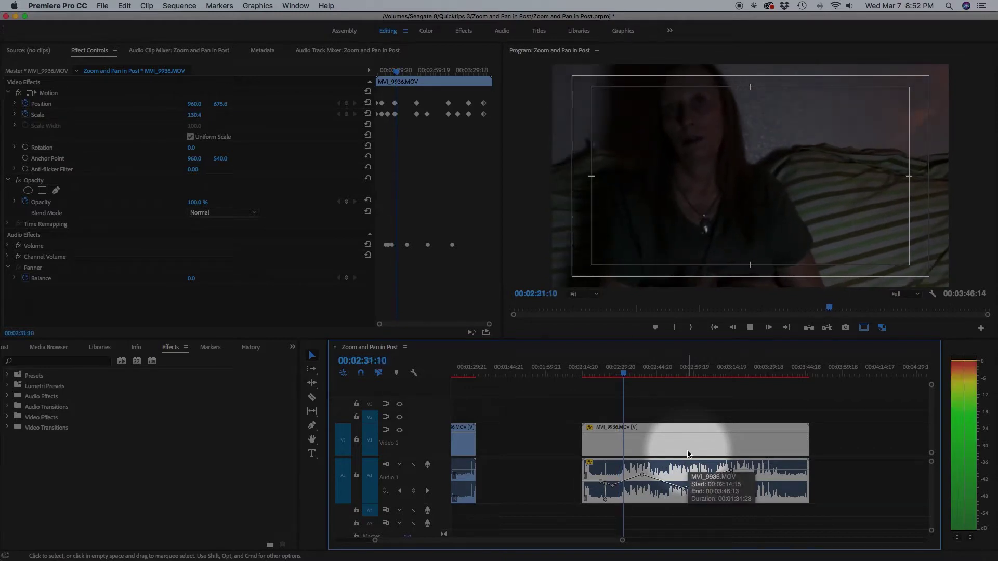
key("space")
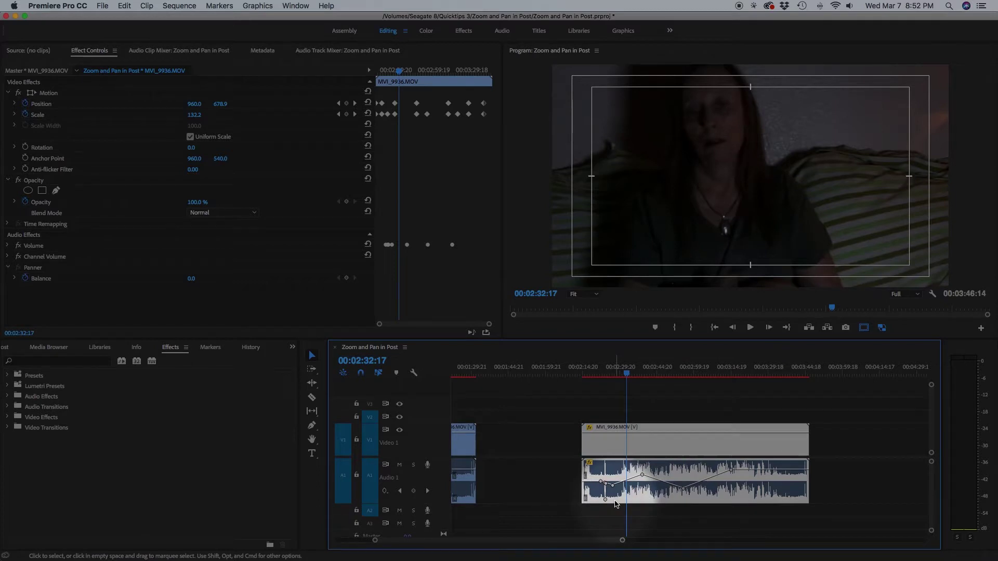
Delete the second clip and remove all of the first clip's Position and Scale keyframes after 00:00:05:00.
key("BackSpace")
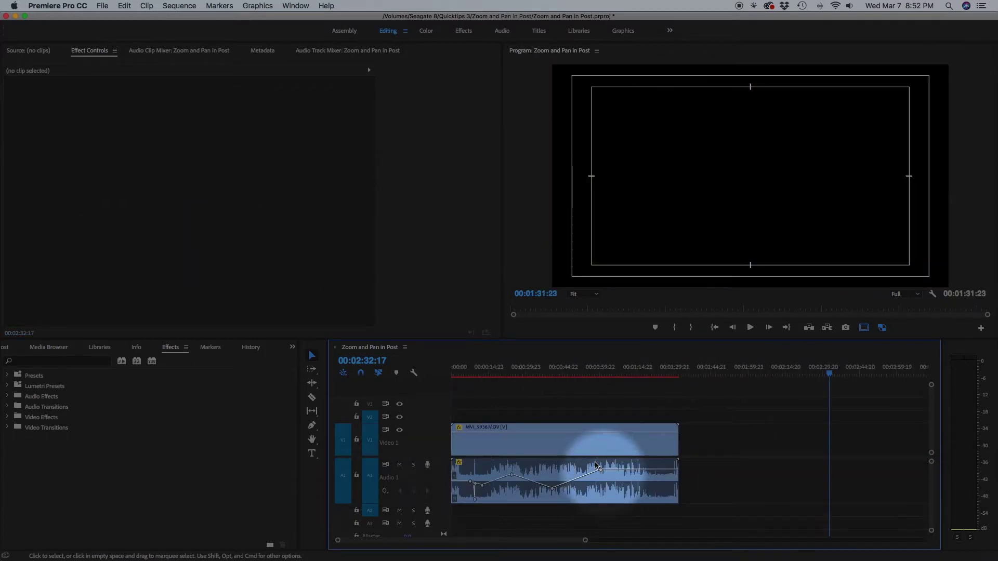
left_click(552, 375)
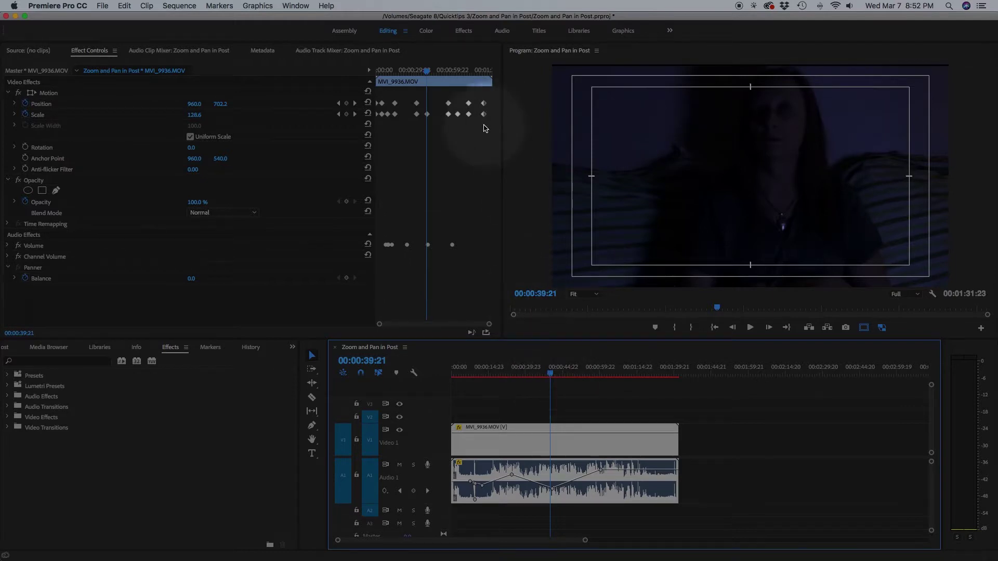
left_click_drag(489, 130, 384, 100)
key("BackSpace")
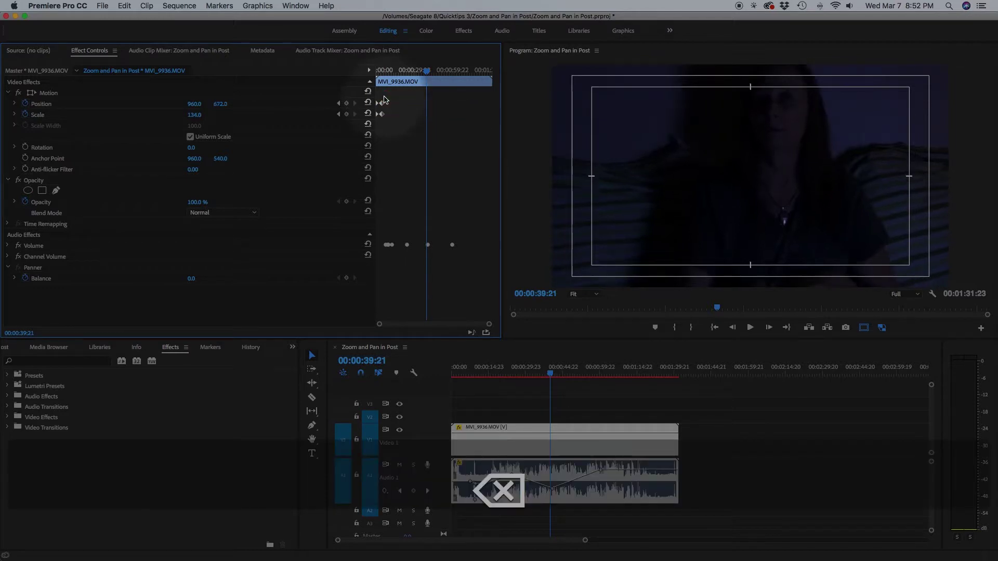
Try to delete the first clip's audio Volume keyframes by selecting them all in the keyframe area.
left_click_drag(477, 229, 374, 254)
key("BackSpace")
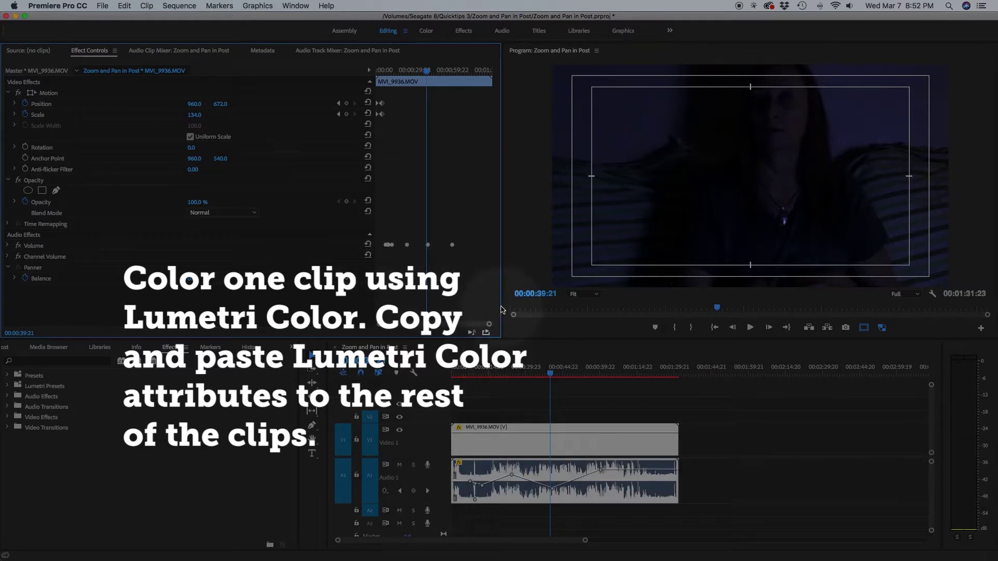
left_click_drag(484, 240, 371, 262)
key("BackSpace")
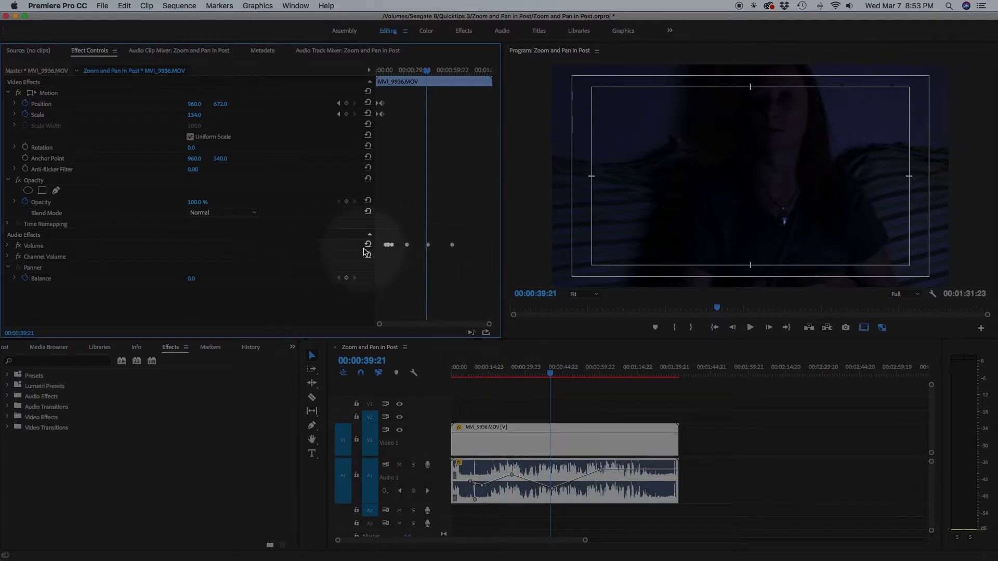
Reset the Volume effect and turn off animation for Level and Bypass, deleting their existing keyframes.
left_click(367, 246)
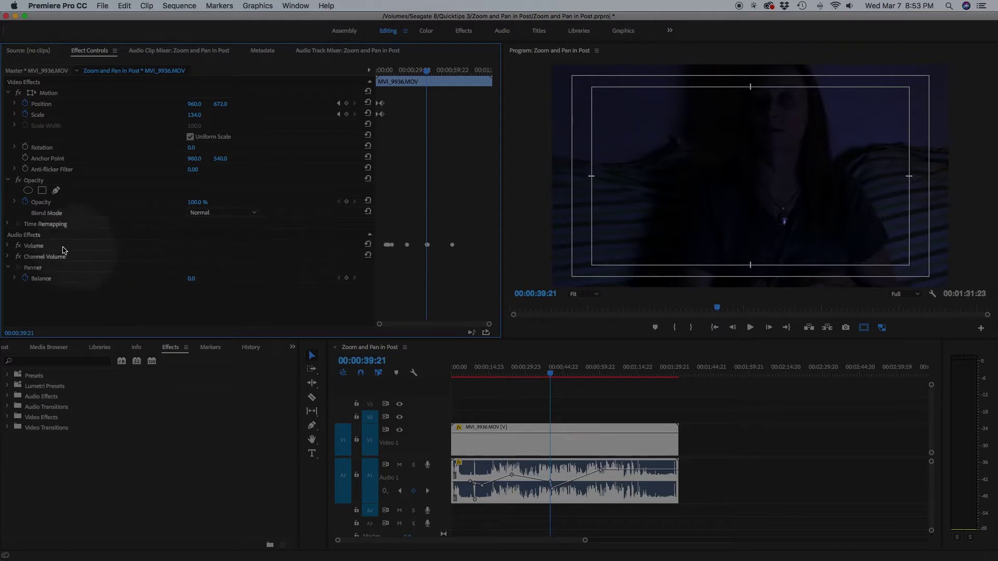
left_click(8, 247)
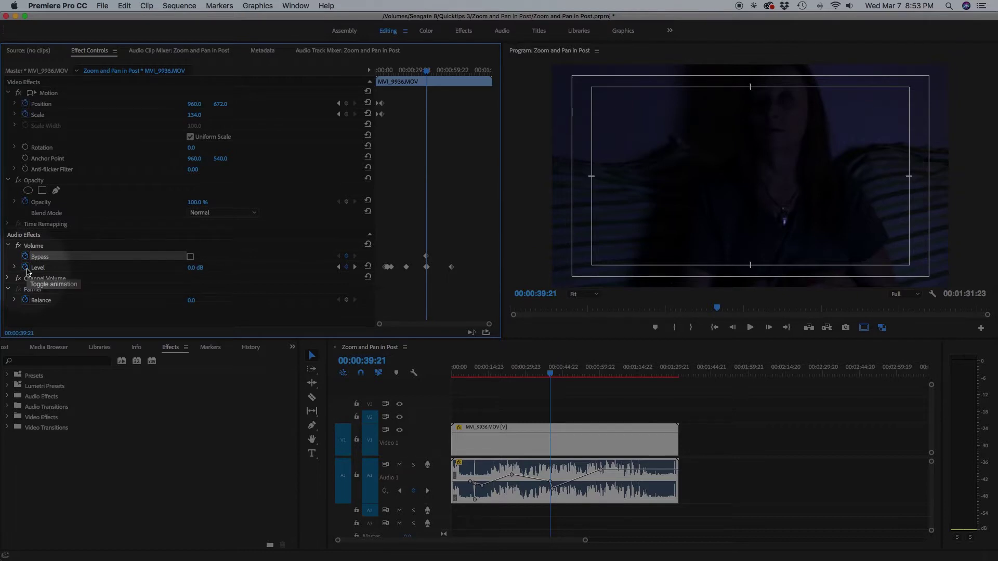
left_click(25, 268)
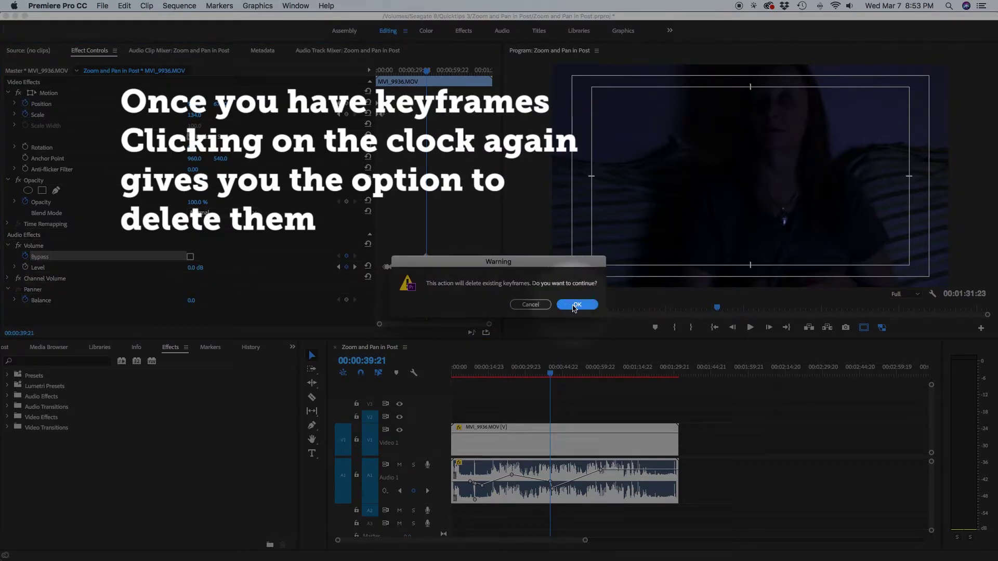
left_click(587, 306)
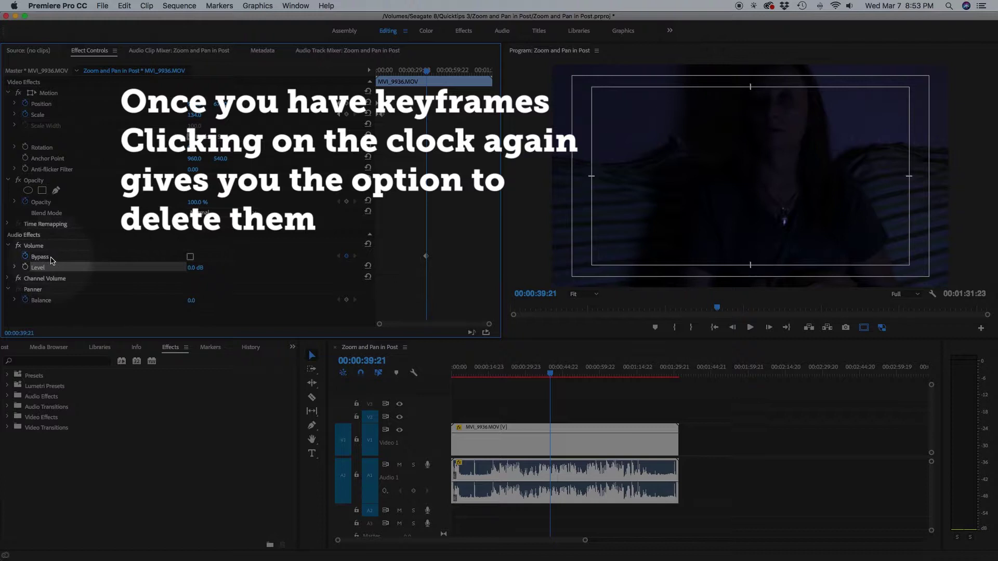
left_click(26, 256)
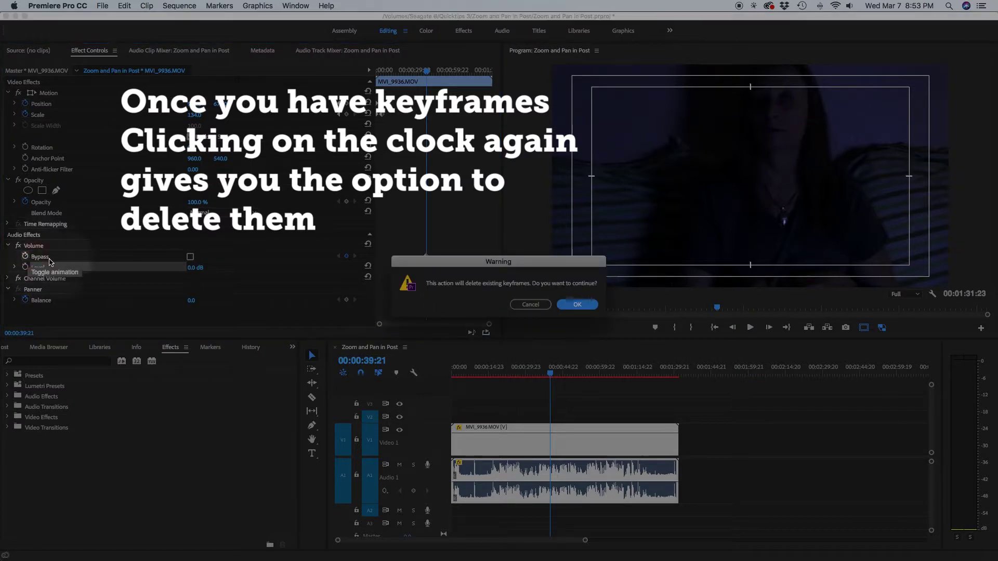
left_click(578, 304)
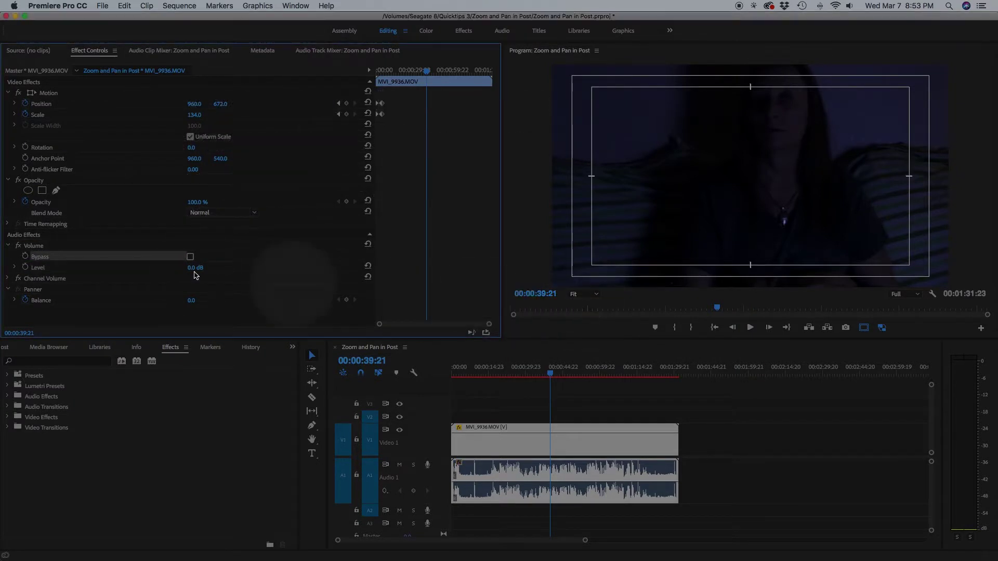
left_click(8, 248)
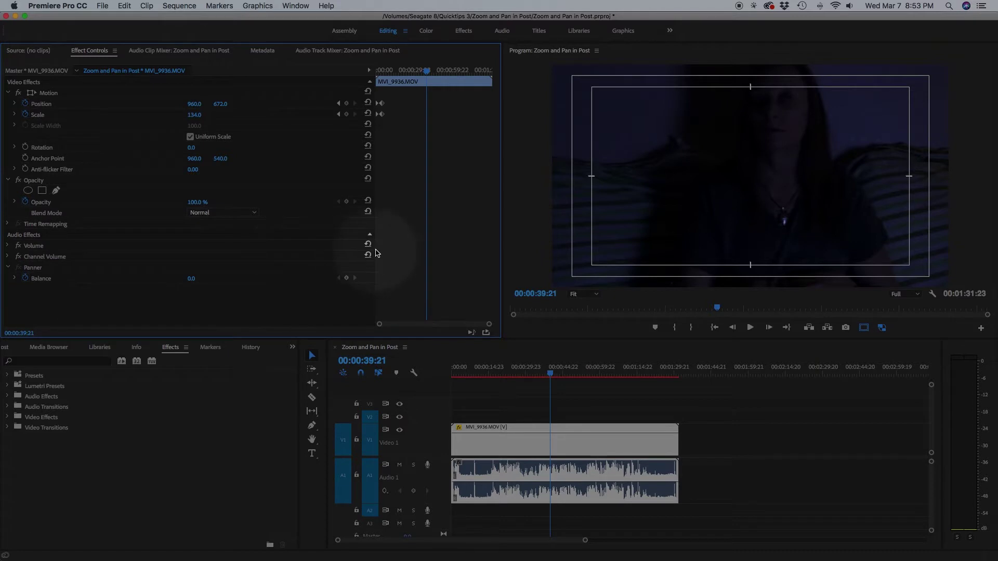
Return to the start of the clip and move the second Position and Scale keyframes together farther along it.
left_click(527, 448)
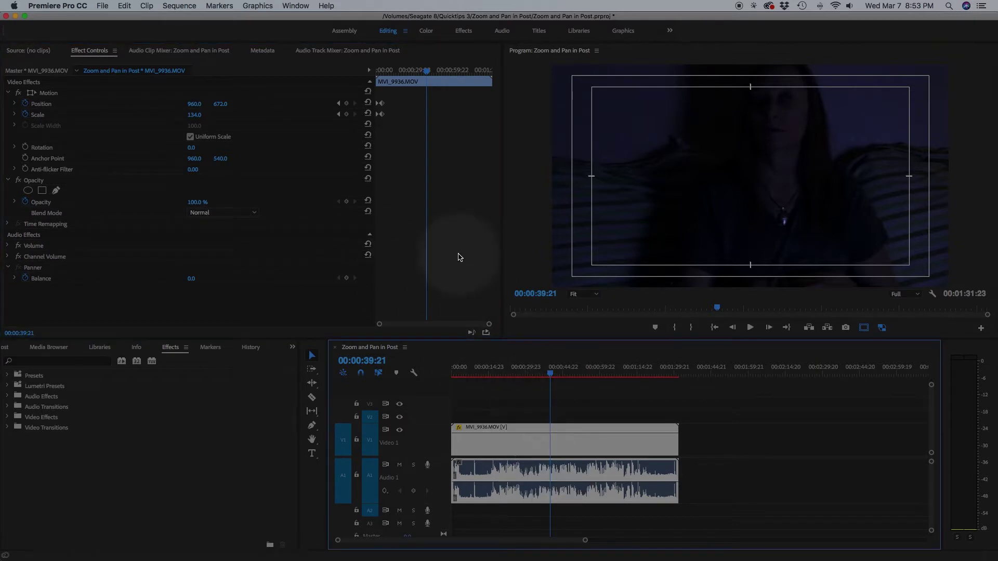
key("Up")
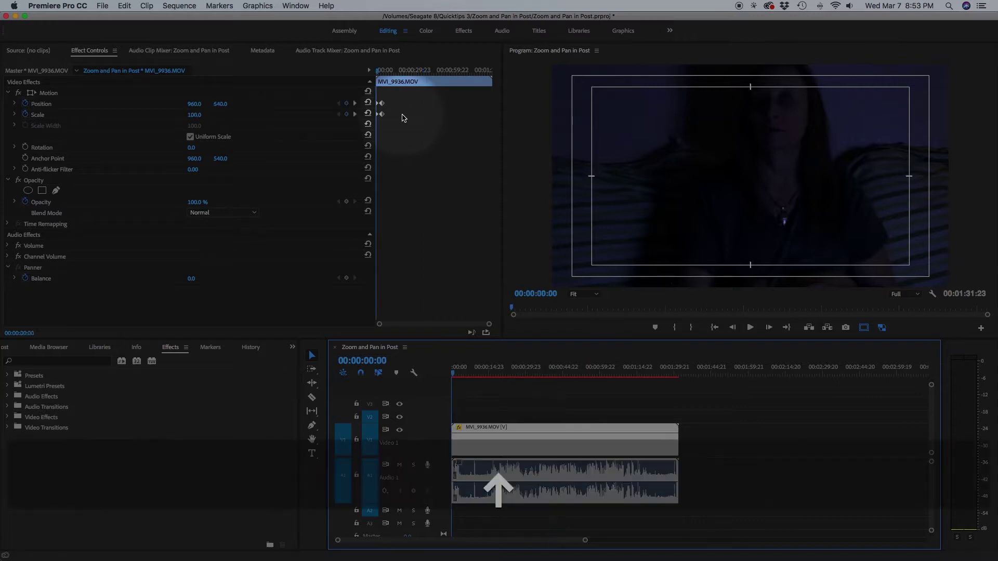
mouse_move(411, 101)
left_mouse_down()
mouse_move(385, 116)
mouse_move(409, 108)
left_mouse_up()
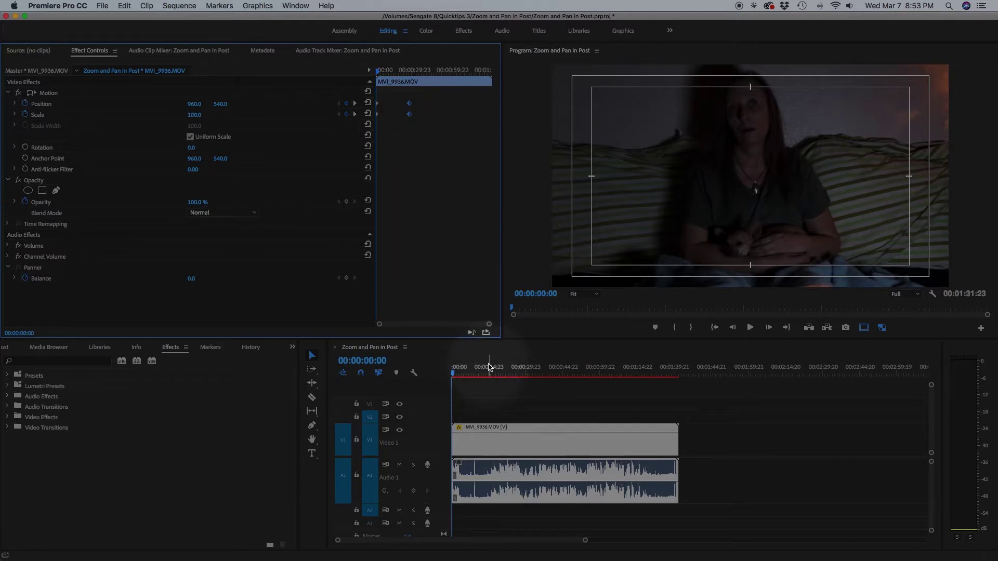
Preview the start of the zoom, try to unlink MVI_9936.MOV's audio and delete it separately, and undo the deletion.
key("space")
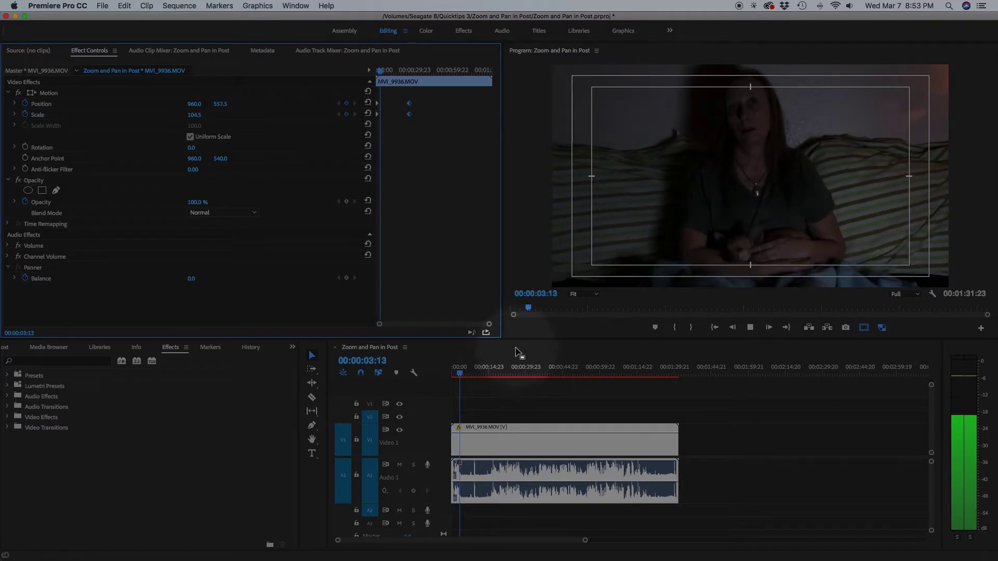
key("space")
left_click(582, 454)
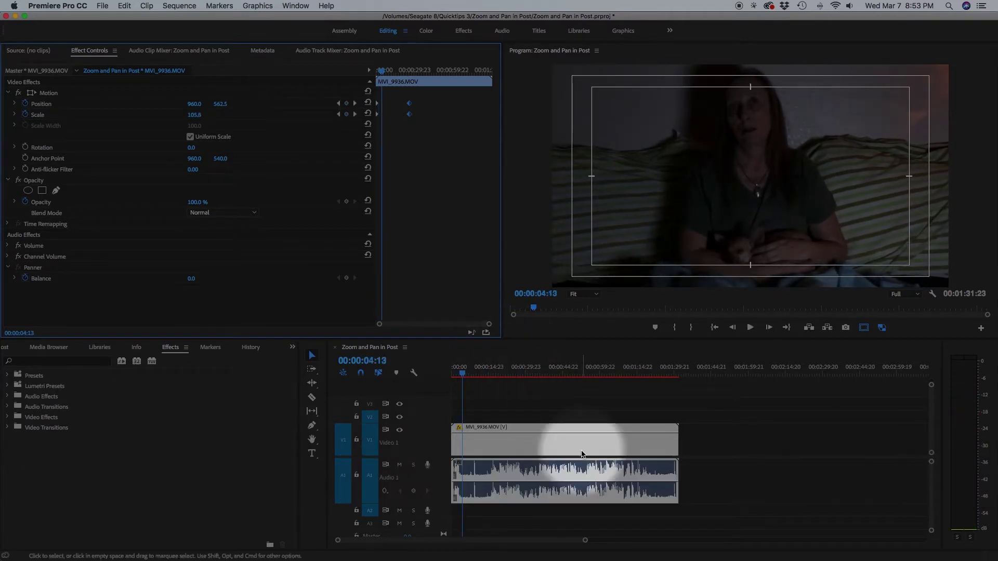
key("cmd+l")
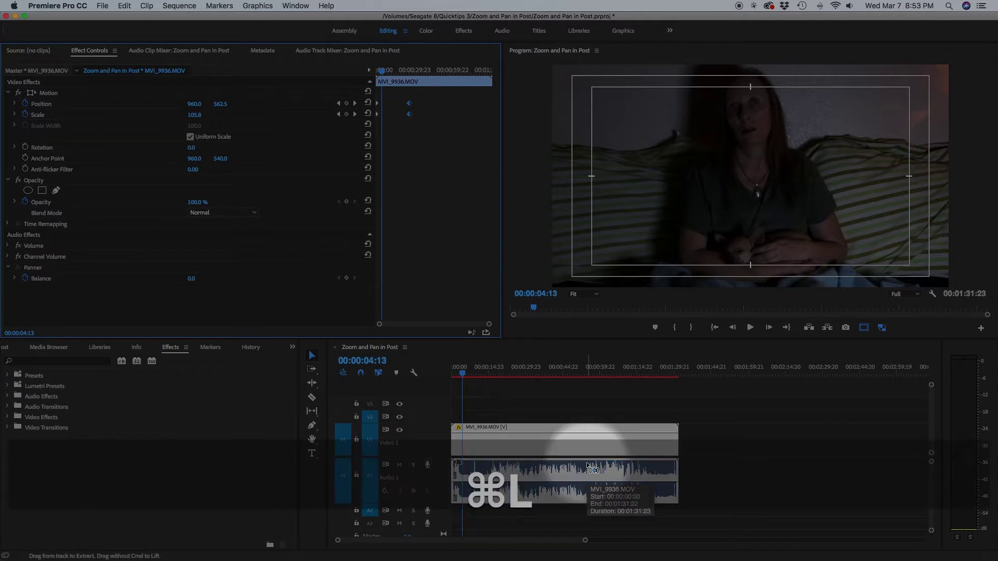
left_click(717, 477)
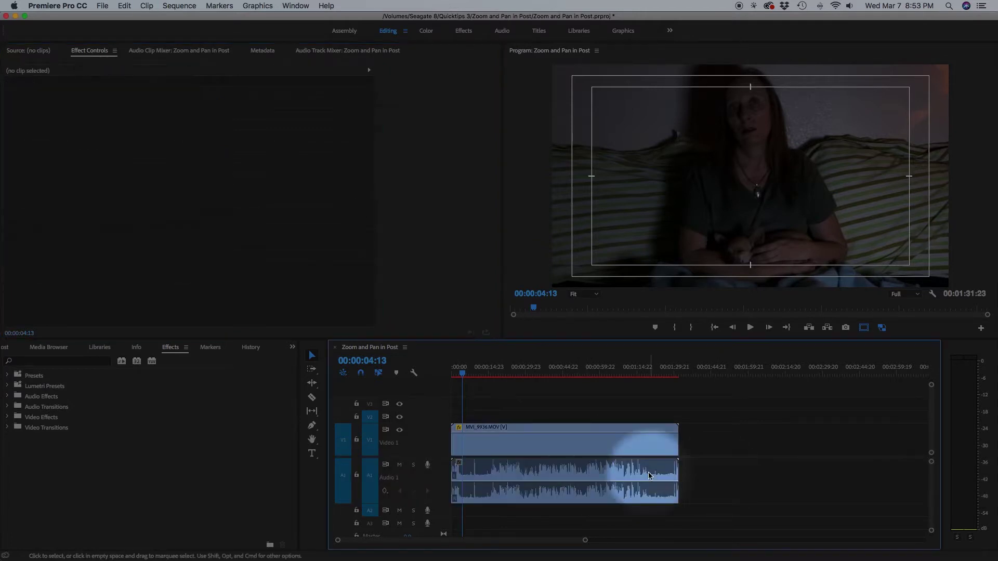
left_click(649, 474)
key("BackSpace")
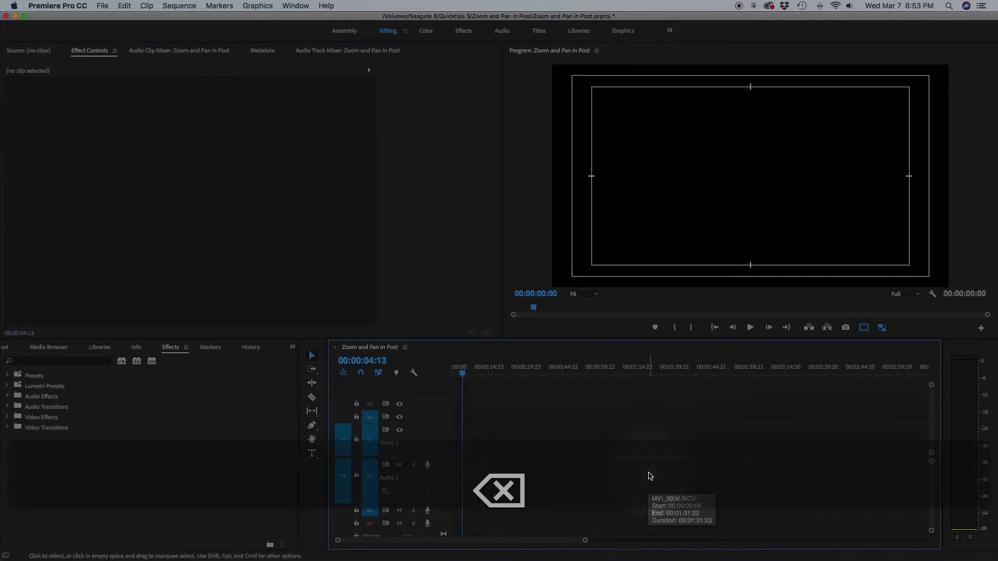
key("cmd+z")
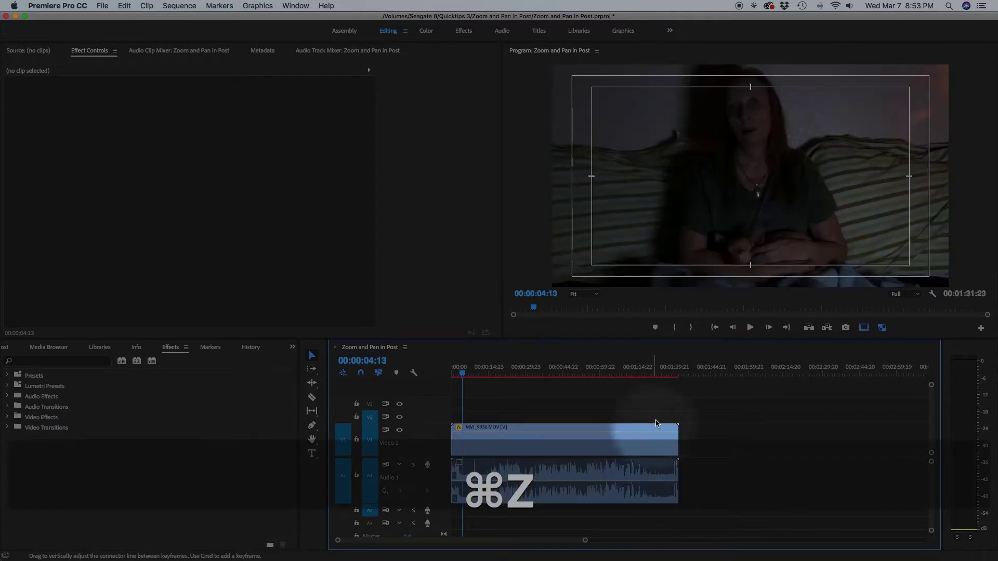
Unlink the audio of MVI_9936.MOV from its video and delete only the audio.
left_click(630, 466)
key("super+l")
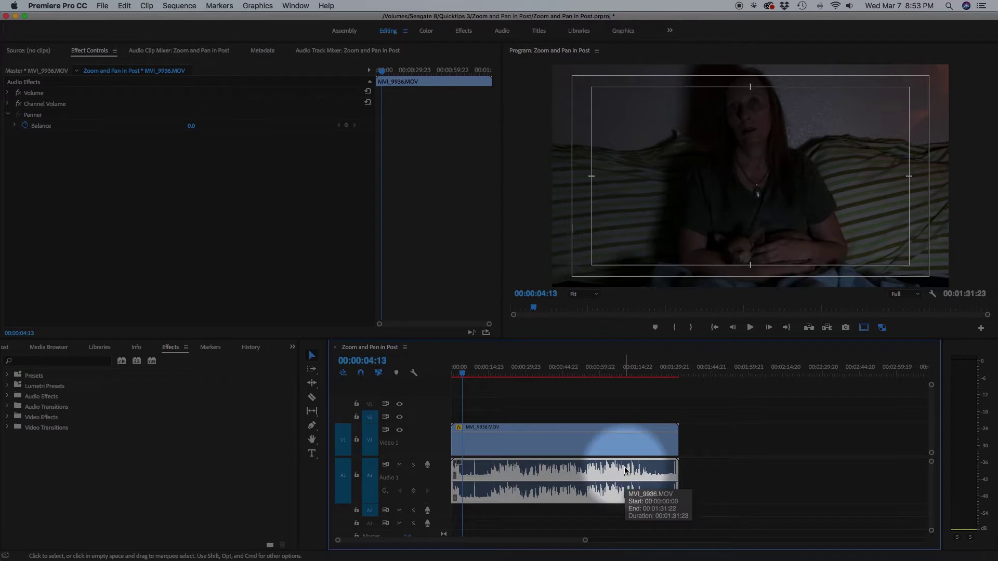
key("BackSpace")
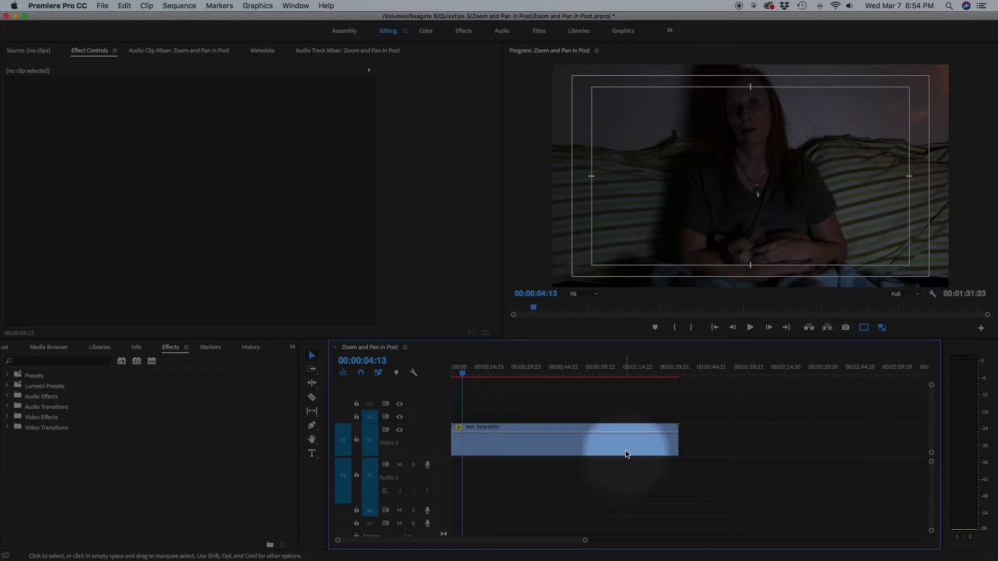
Select the MVI_9936.MOV video clip and add Position and Scale keyframes at 00:00:45:14 to hold the zoomed-in framing.
key("space")
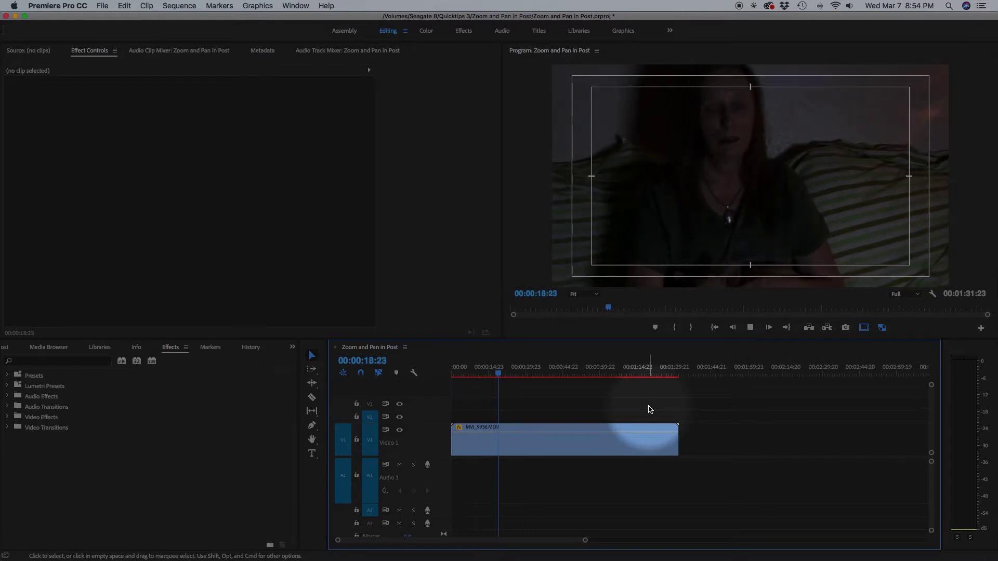
left_click(648, 429)
key("space")
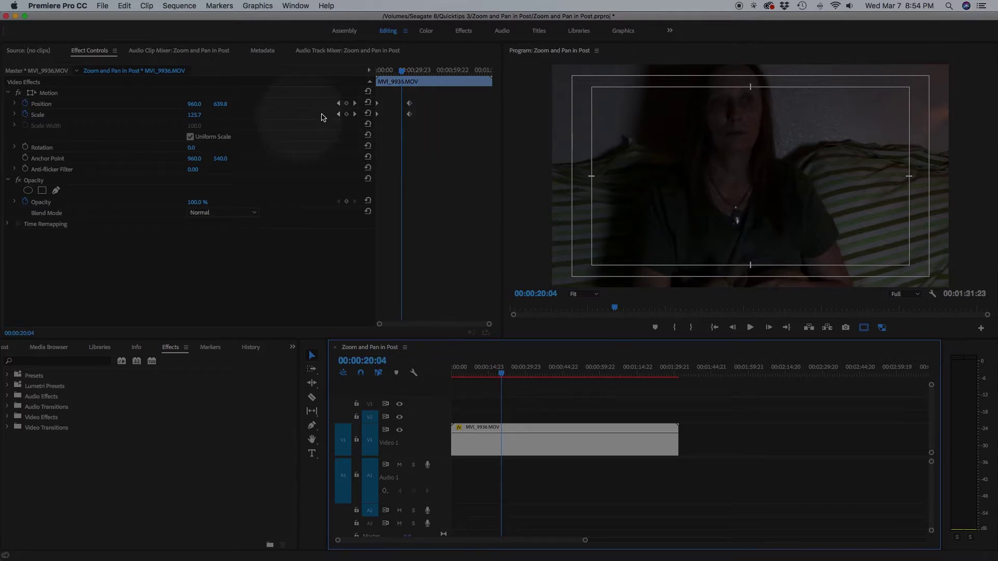
left_click_drag(403, 71, 434, 71)
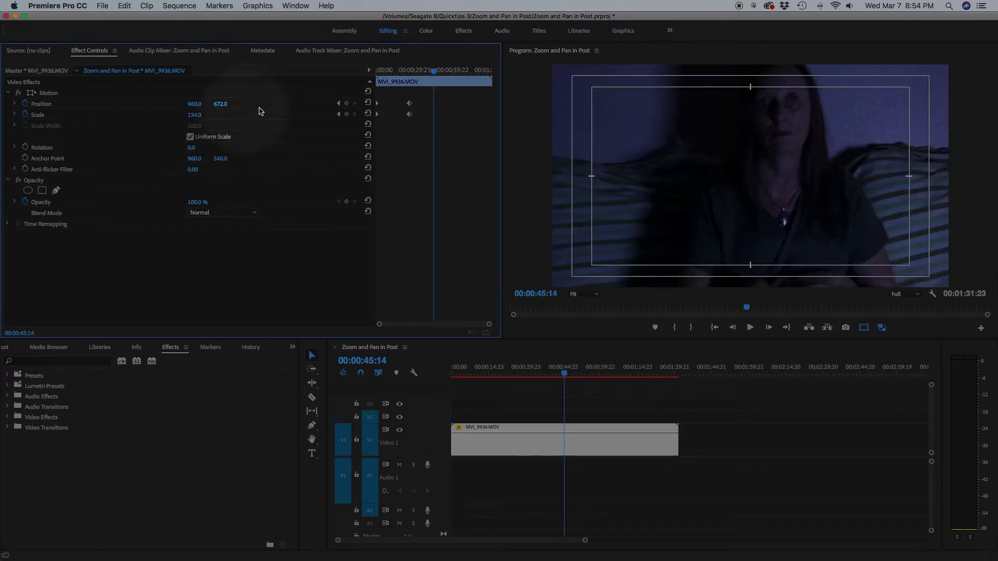
left_click(347, 103)
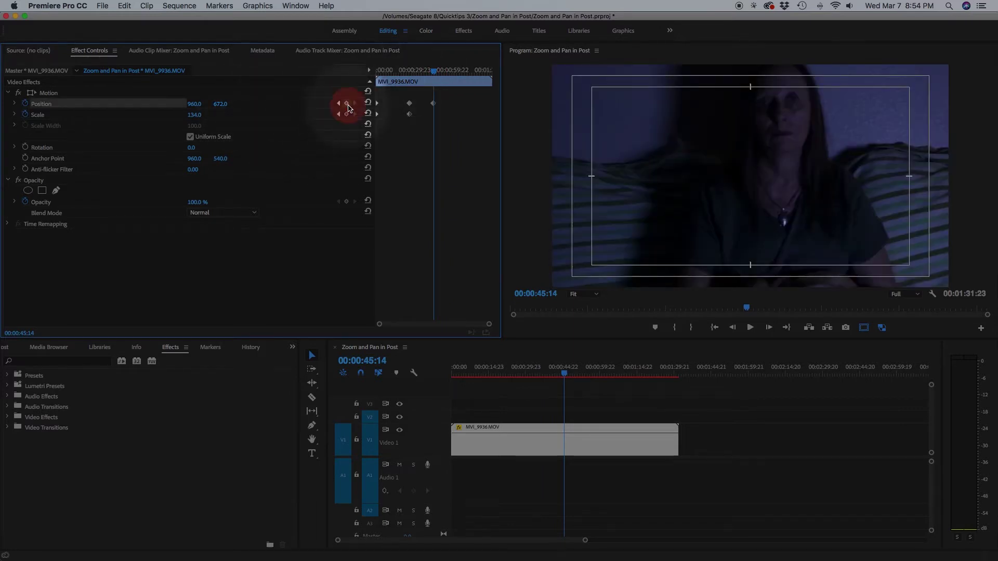
left_click(347, 114)
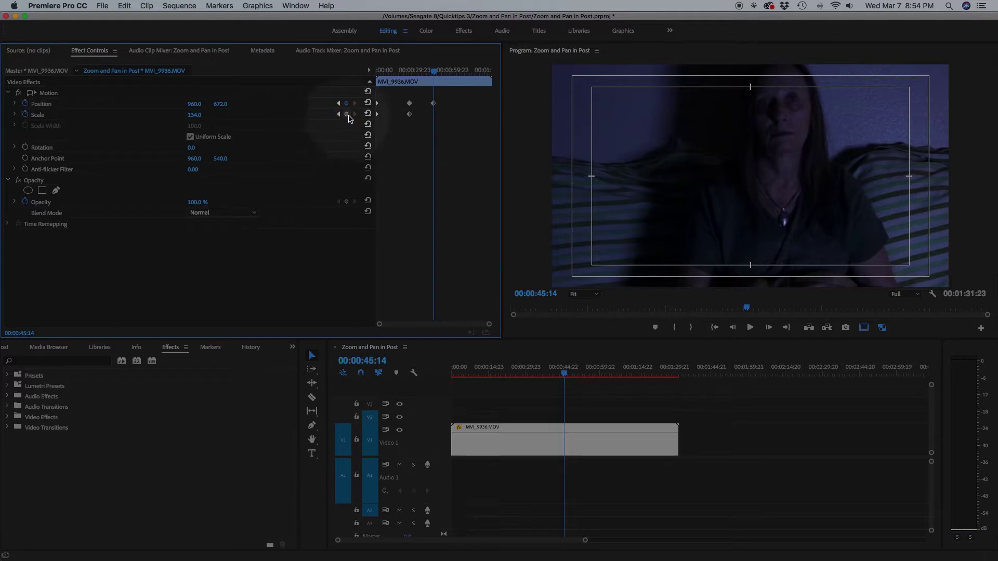
left_click(347, 115)
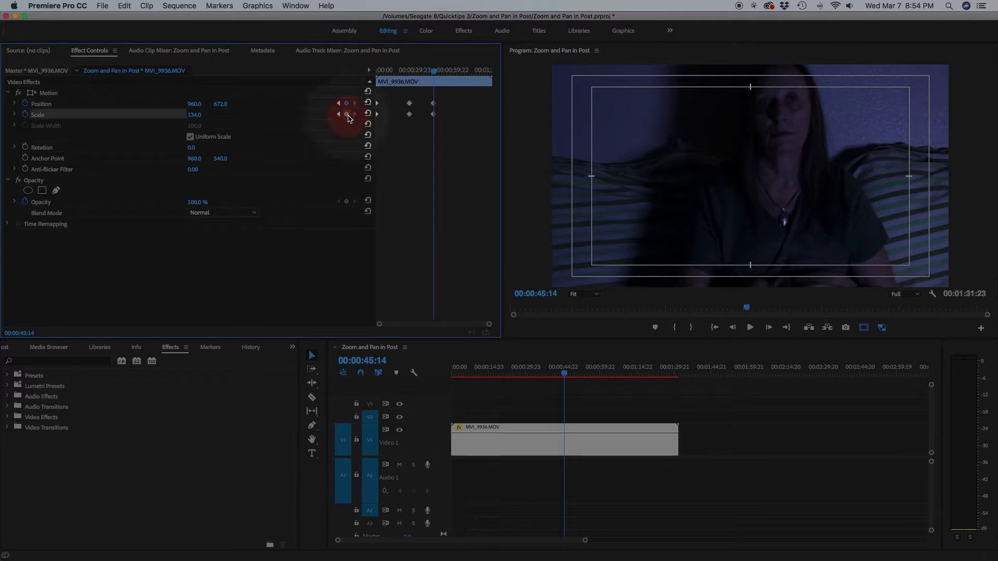
Add Position and Scale keyframes at 00:01:14:07 and reset both parameters to their defaults to zoom back out.
left_click(471, 76)
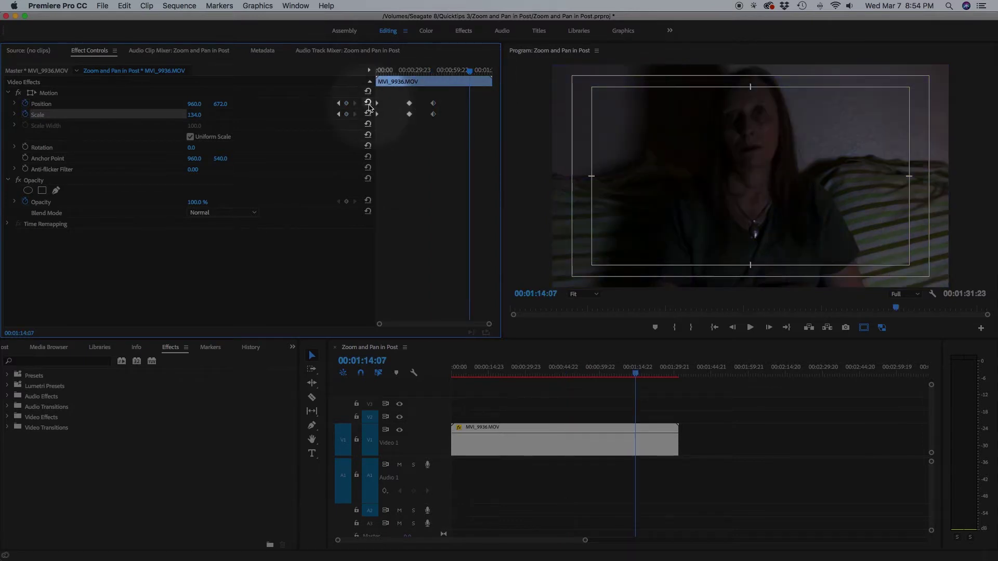
left_click(347, 104)
left_click(347, 115)
left_click(368, 103)
left_click(368, 114)
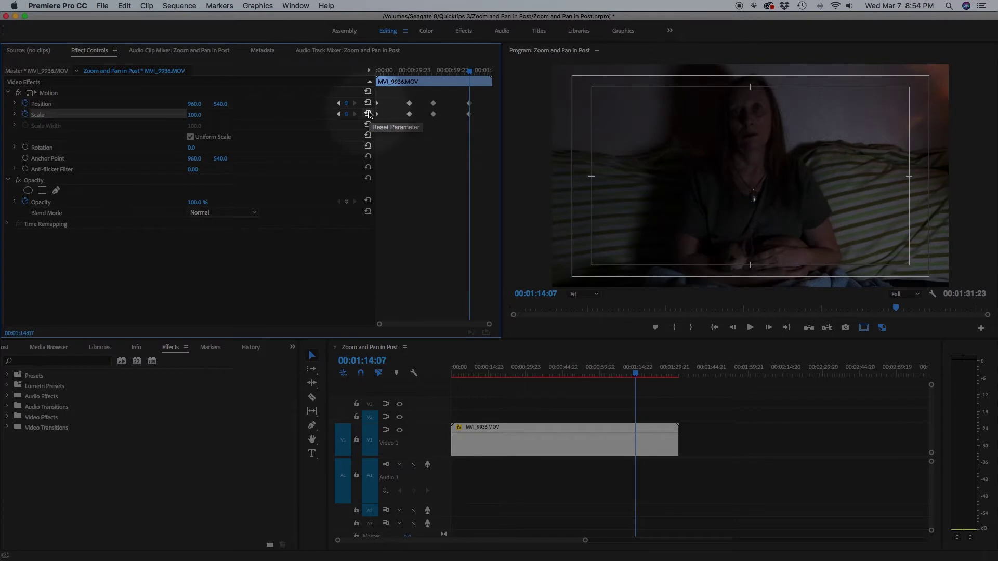
Play MVI_9936.MOV from the start to review the zoom in, hold and zoom out, and fit the sequence in the timeline.
left_click_drag(399, 71, 350, 72)
key("space")
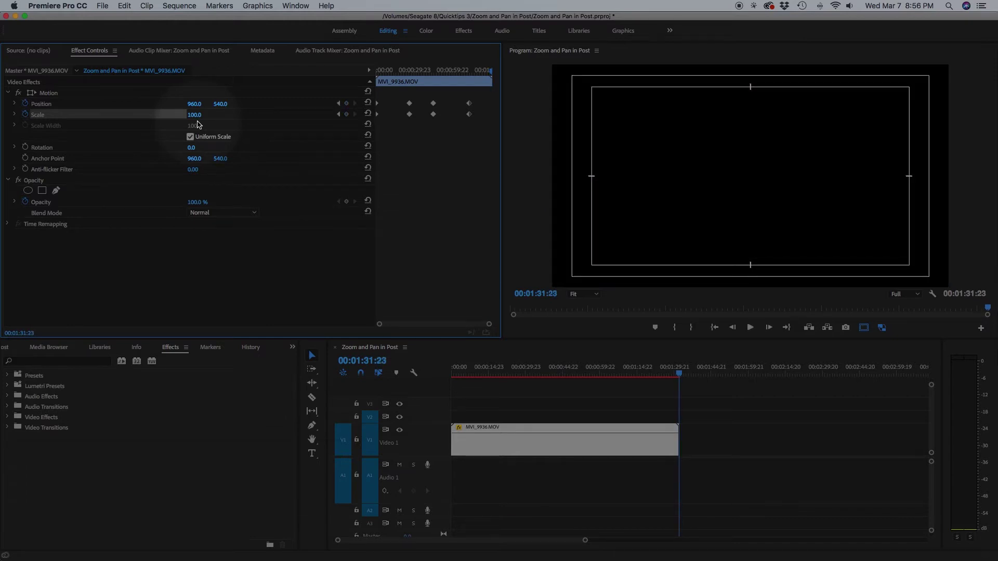
key("shift+z")
left_click(562, 411)
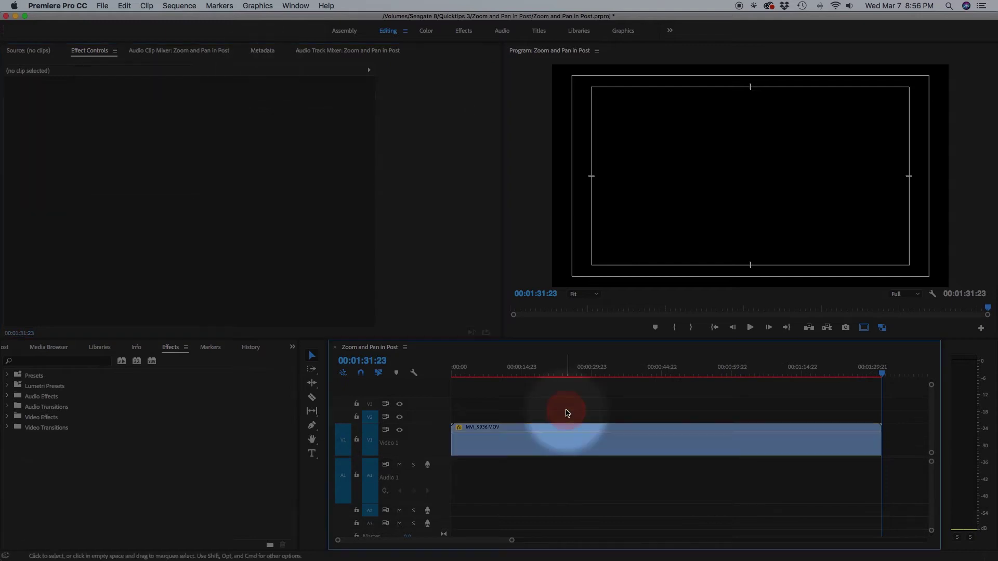
Raise the horizontal Position at the 00:00:17:06 keyframe to pan the subject toward the right of the frame, and play it back.
left_click(502, 371)
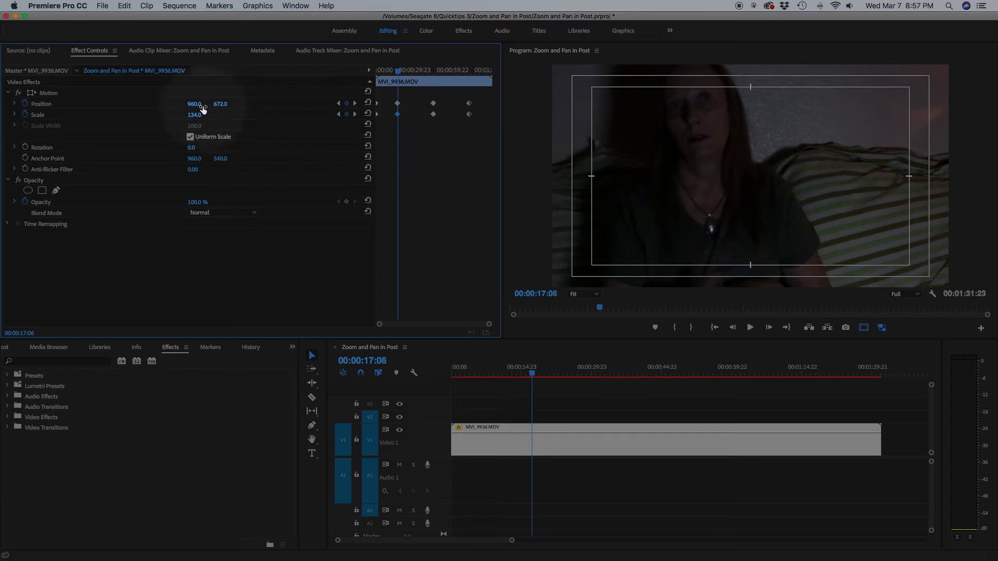
mouse_move(201, 105)
left_mouse_down()
mouse_move(297, 105)
mouse_move(196, 107)
mouse_move(219, 100)
left_mouse_up()
left_click_drag(398, 71, 369, 78)
key("space")
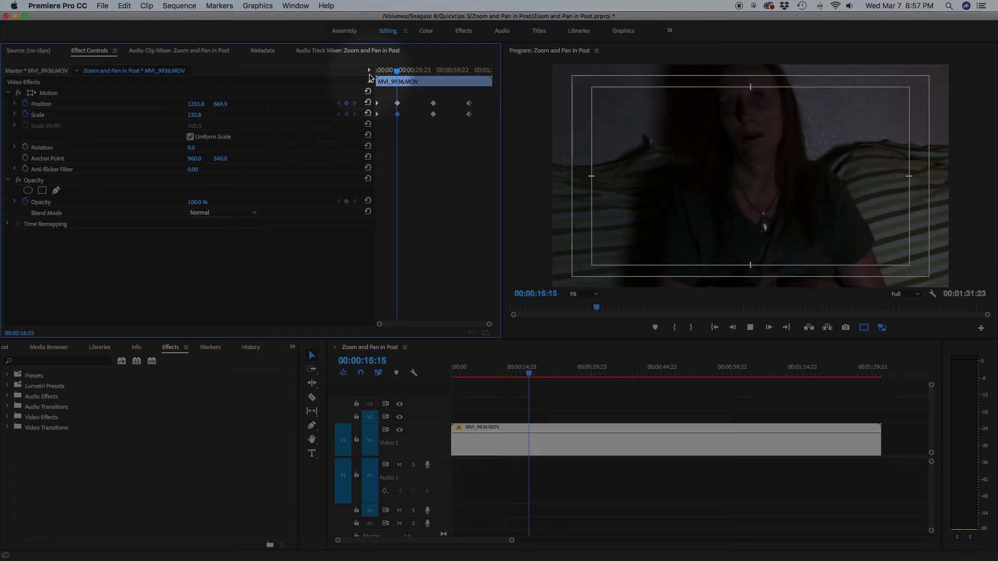
key("space")
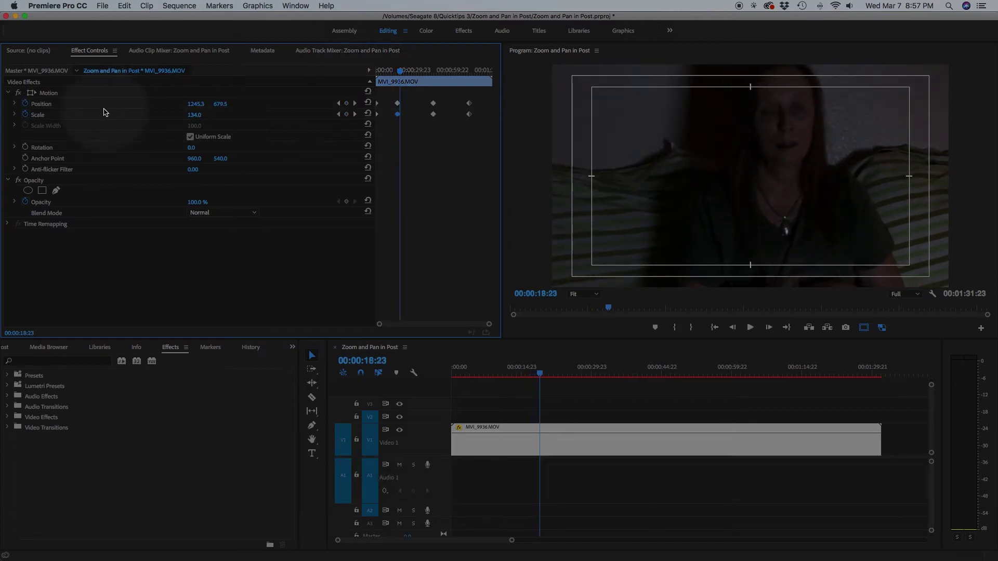
Import MVI_9923.MOV from The Park folder inside Black Souls, previewing it before importing.
key("super+i")
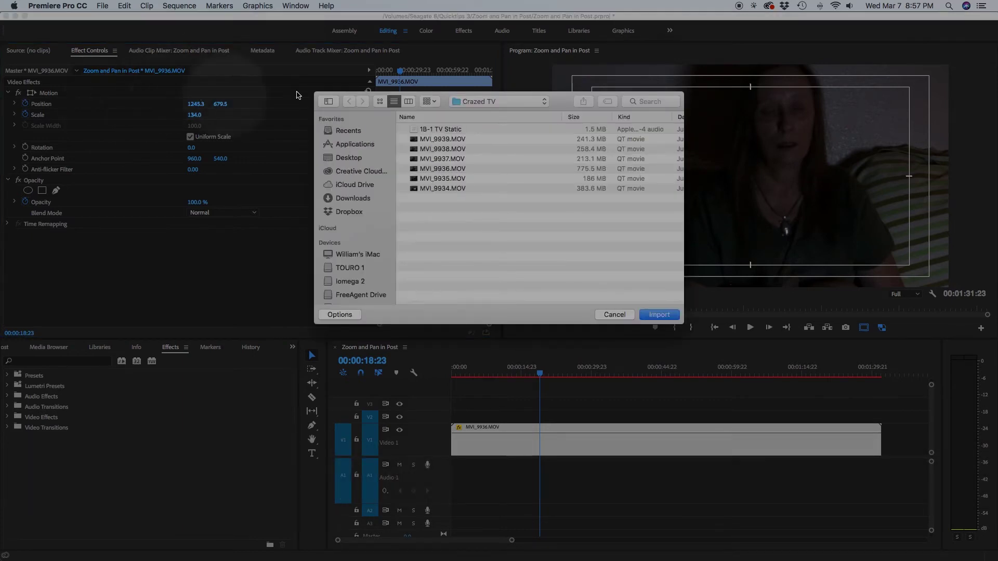
left_click(460, 104)
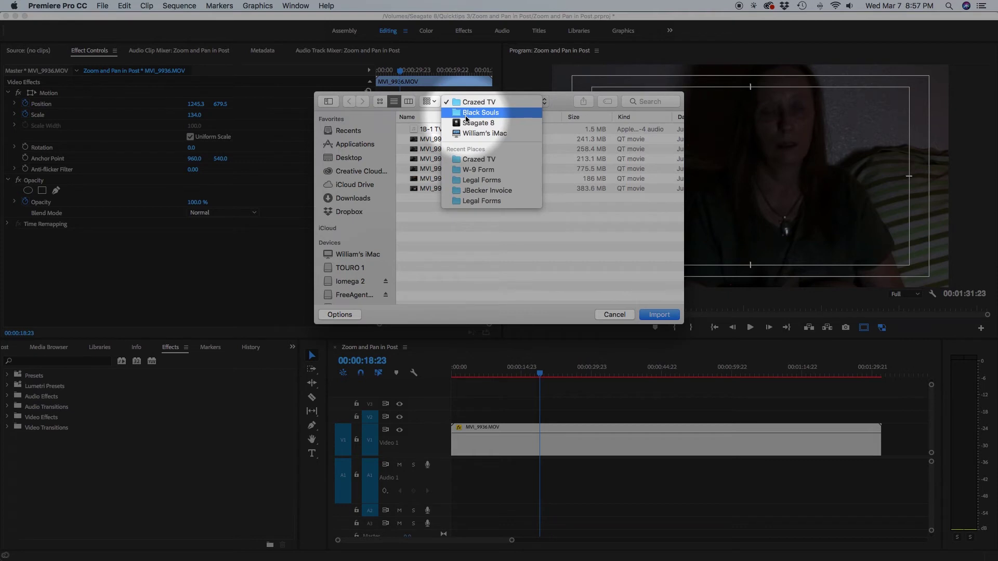
left_click(464, 117)
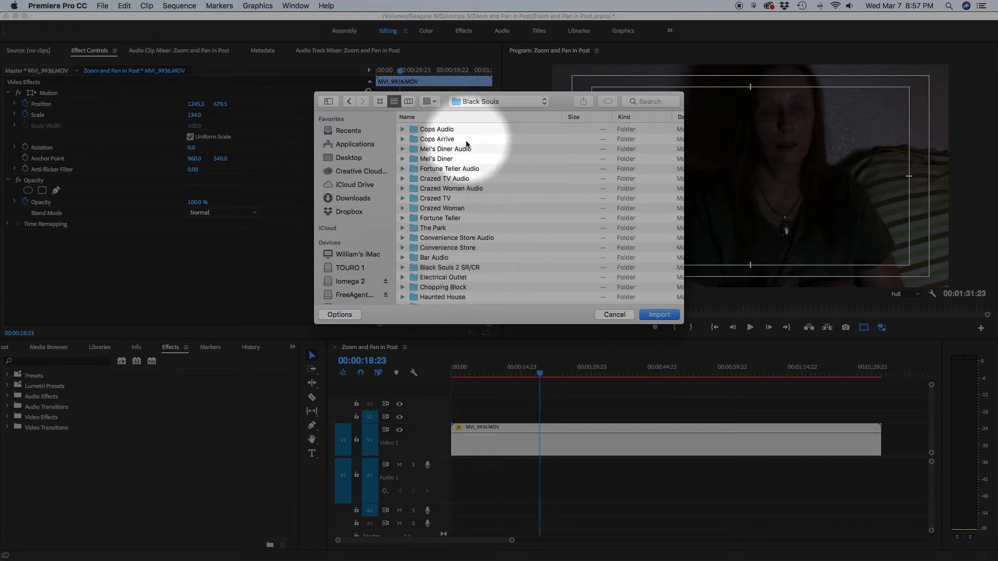
double_click(472, 225)
left_click(433, 189)
key("space")
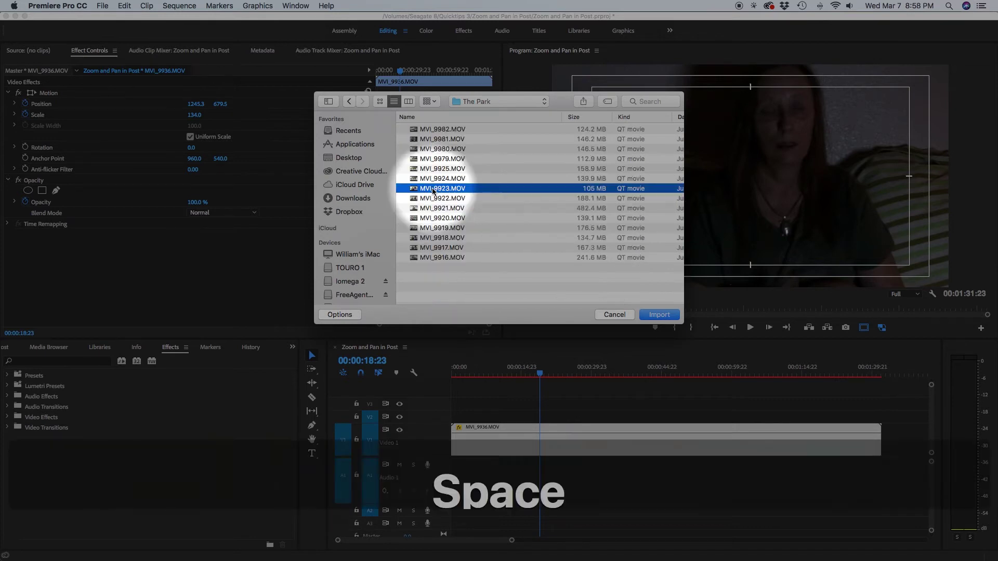
key("space")
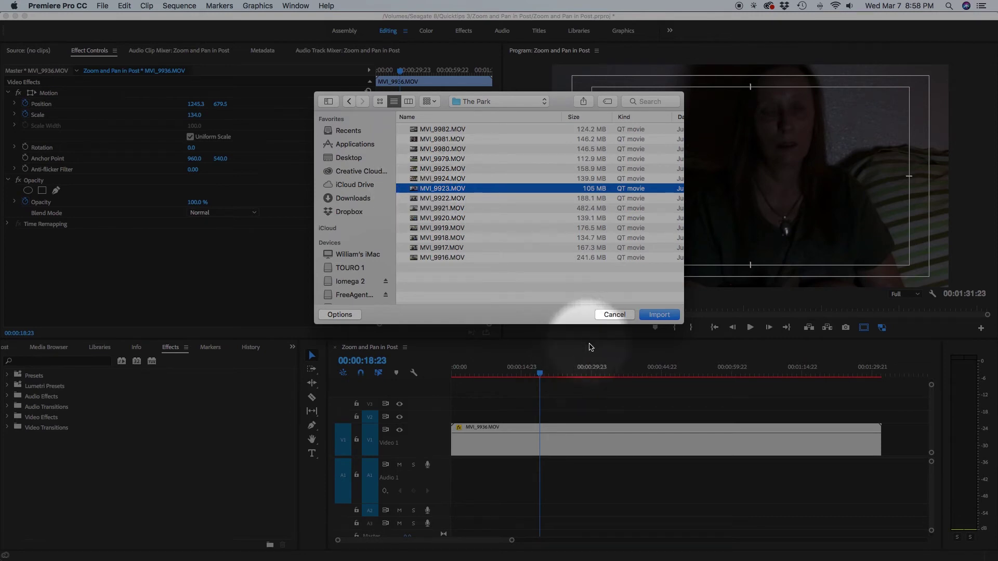
left_click(660, 314)
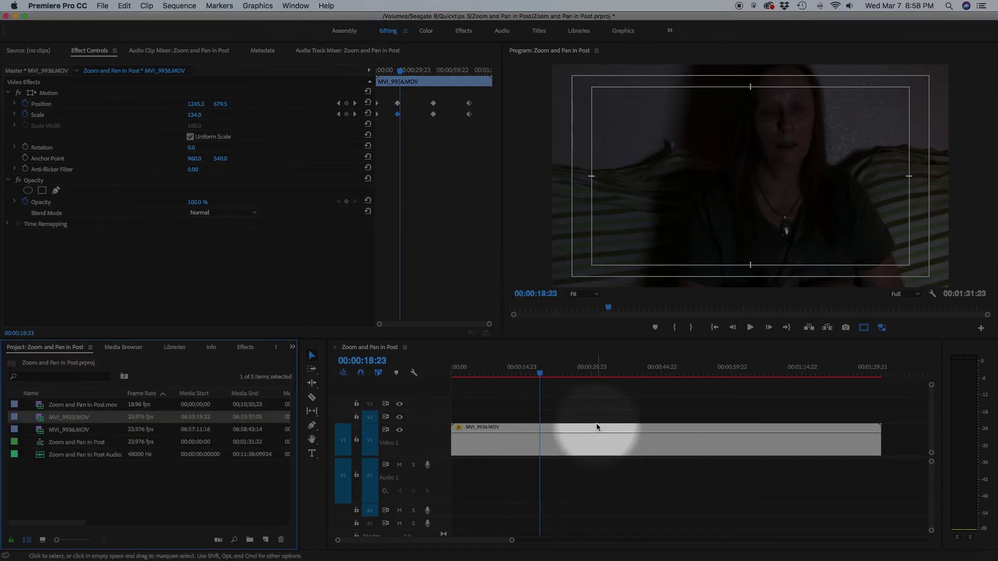
Place MVI_9923.MOV on Video 1 after MVI_9936.MOV, leaving a gap so that it starts at 00:01:39:15.
scroll(597, 423, "down", 3)
left_click_drag(42, 420, 777, 438)
left_click(800, 444)
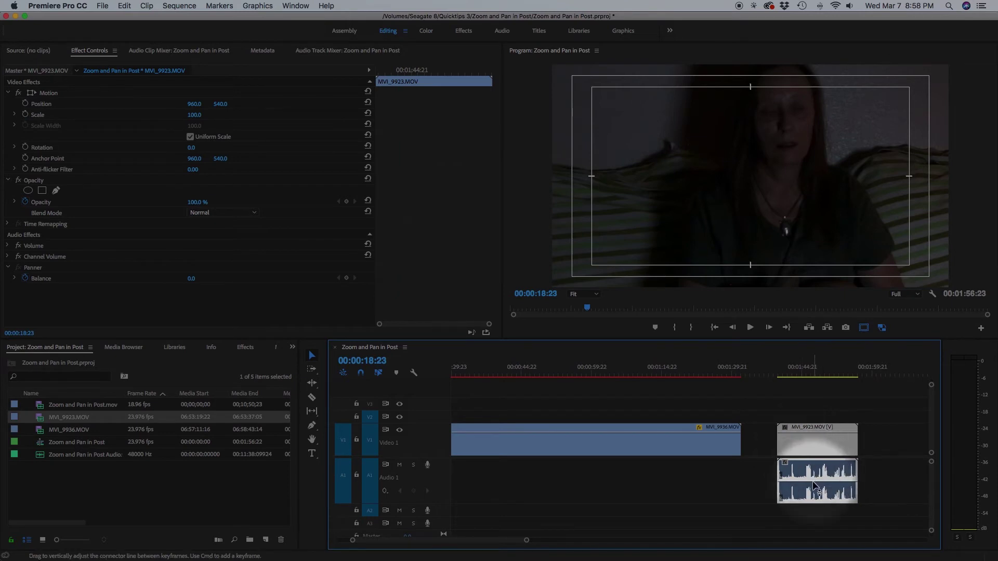
Lower the audio volume of MVI_9923.MOV and play the beginning of the clip to check it.
left_click_drag(813, 485, 813, 487)
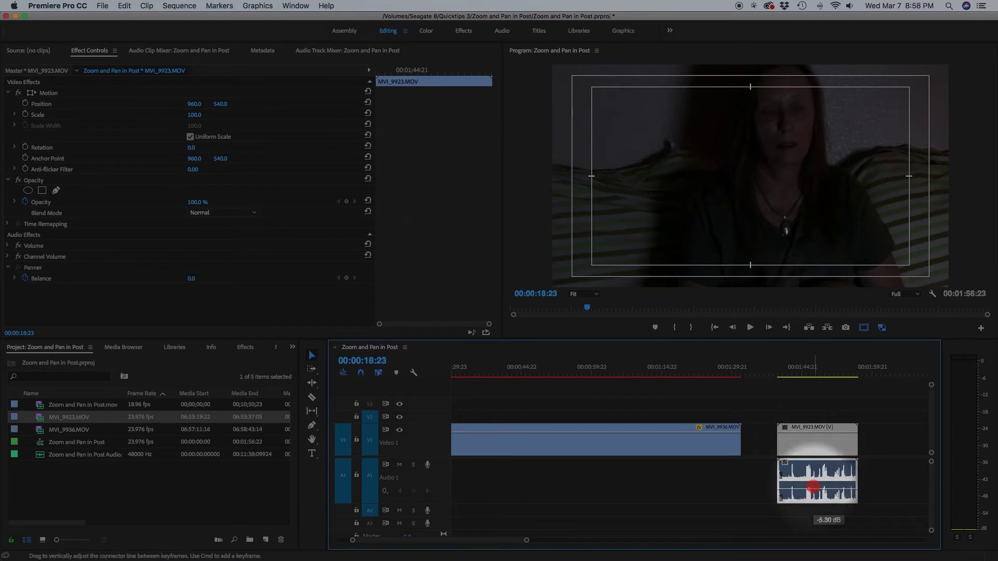
left_click_drag(814, 487, 814, 488)
left_click(780, 369)
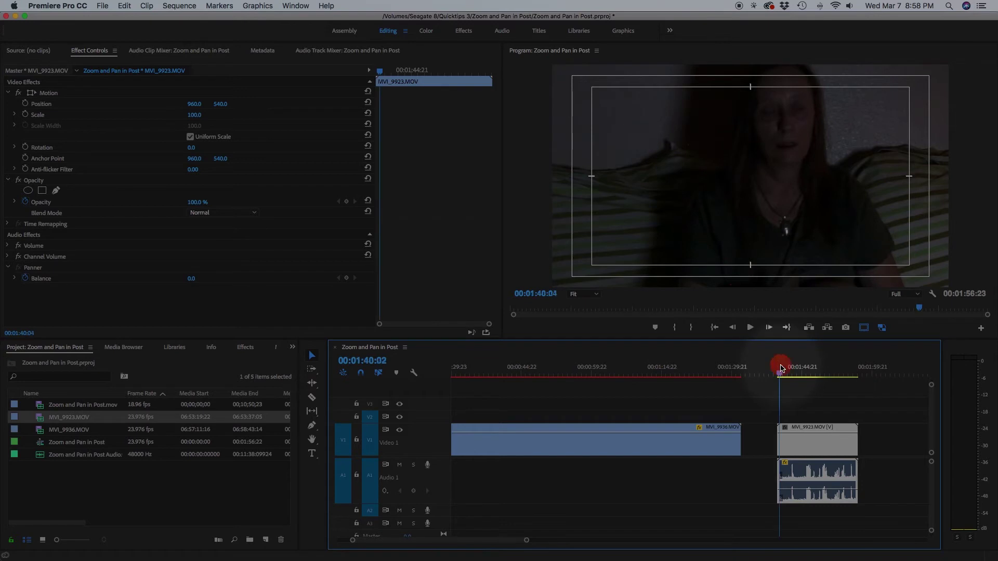
key("space")
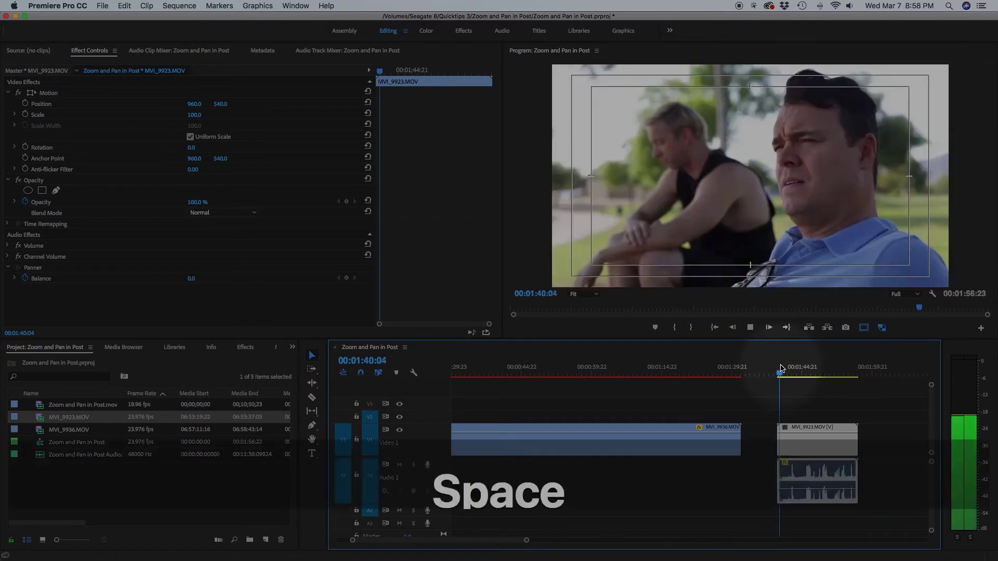
key("space")
Turn on Position and Scale animation at the start of MVI_9923.MOV, 00:01:39:15, and play ahead to about 00:01:47.
key("Up")
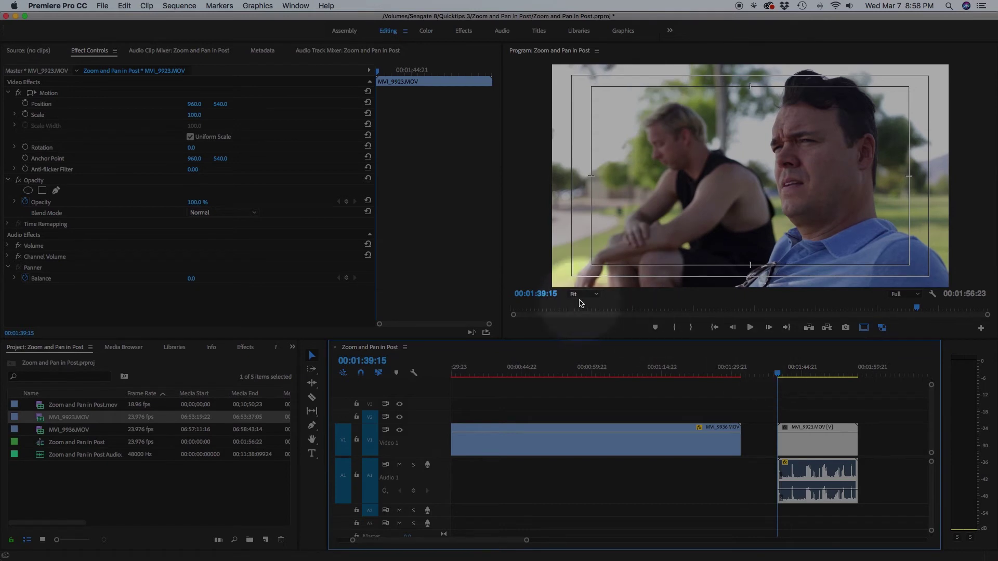
left_click(25, 103)
left_click(25, 114)
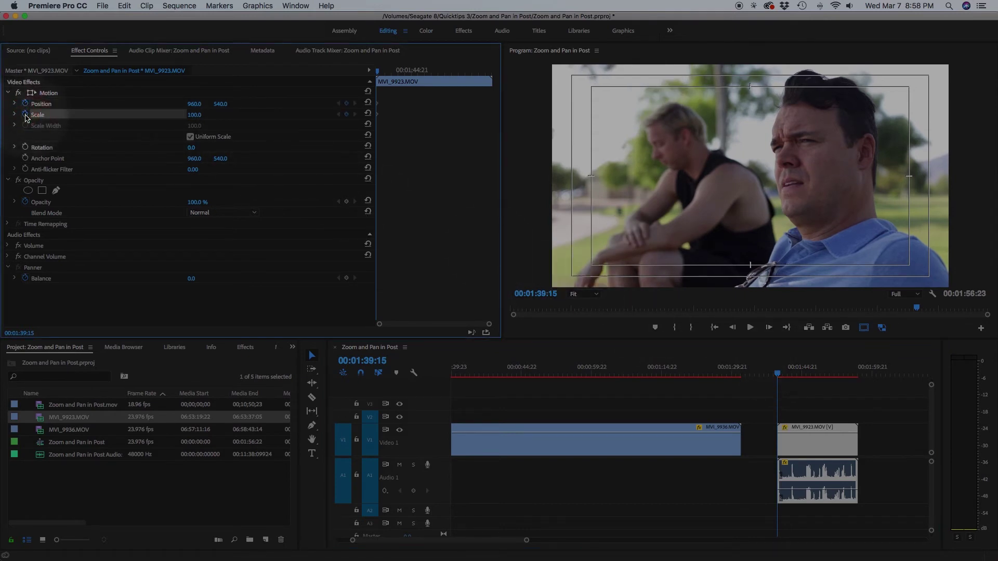
key("space")
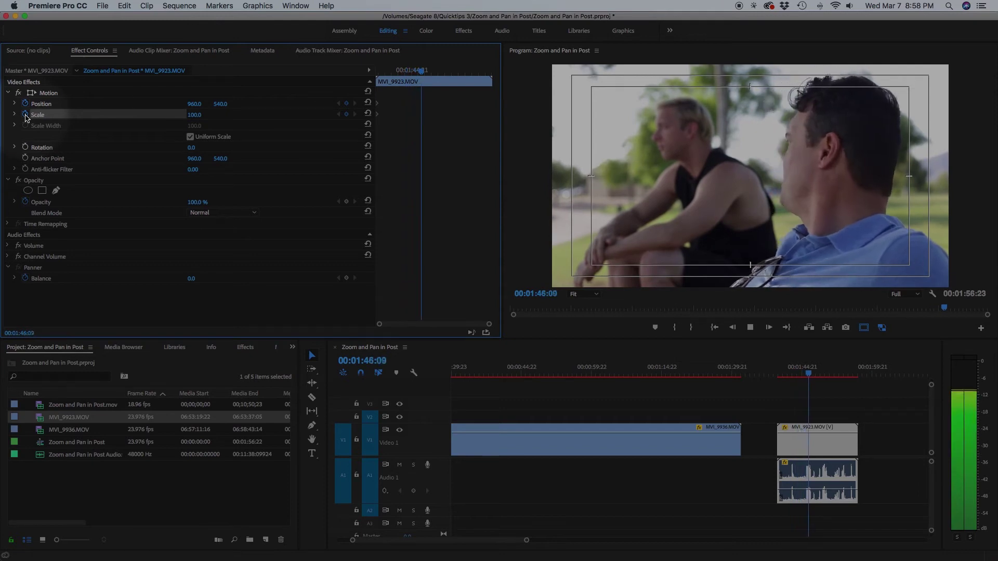
key("space")
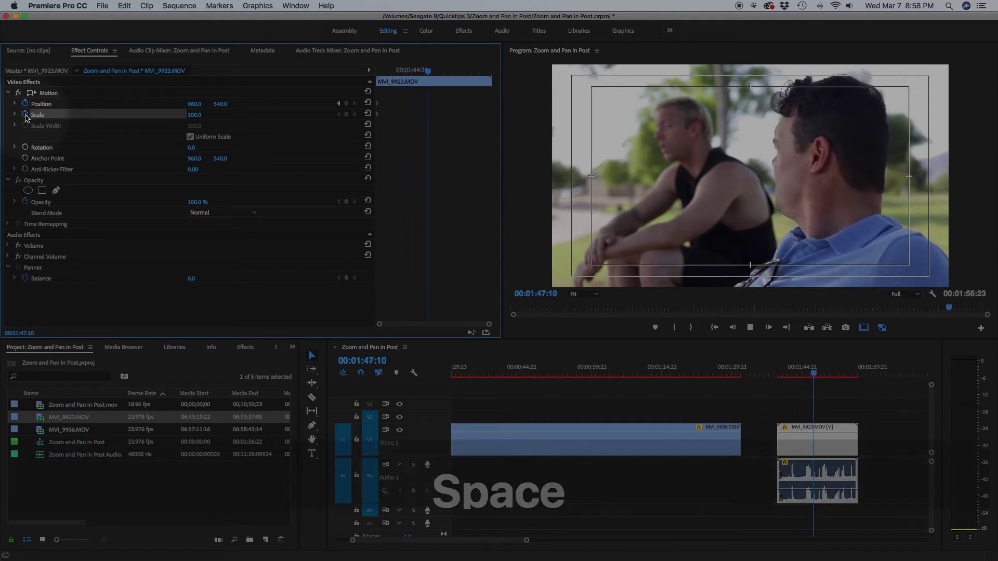
Review the head turn in MVI_9923.MOV and add Position and Scale keyframes at 00:01:48:03.
key("space")
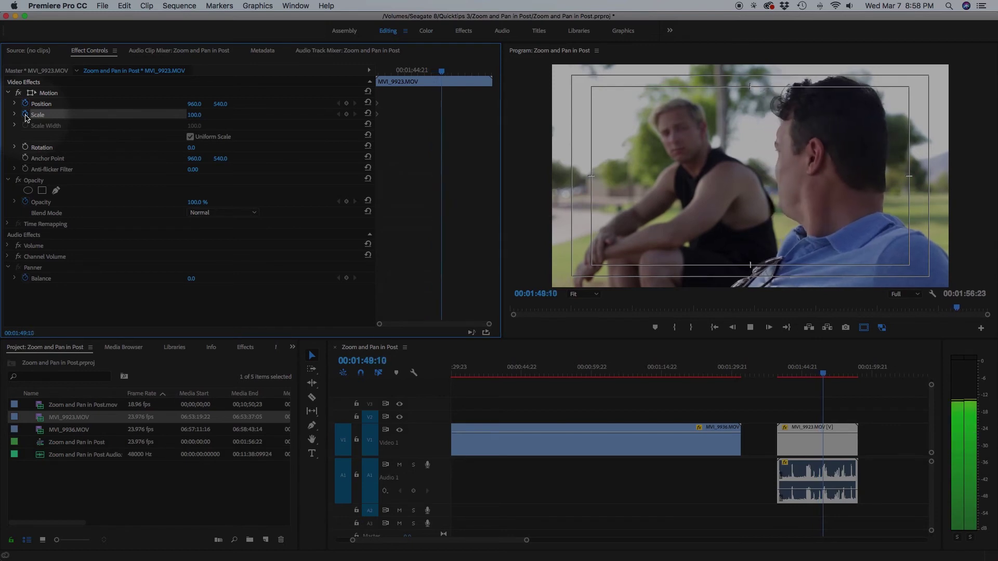
key("space")
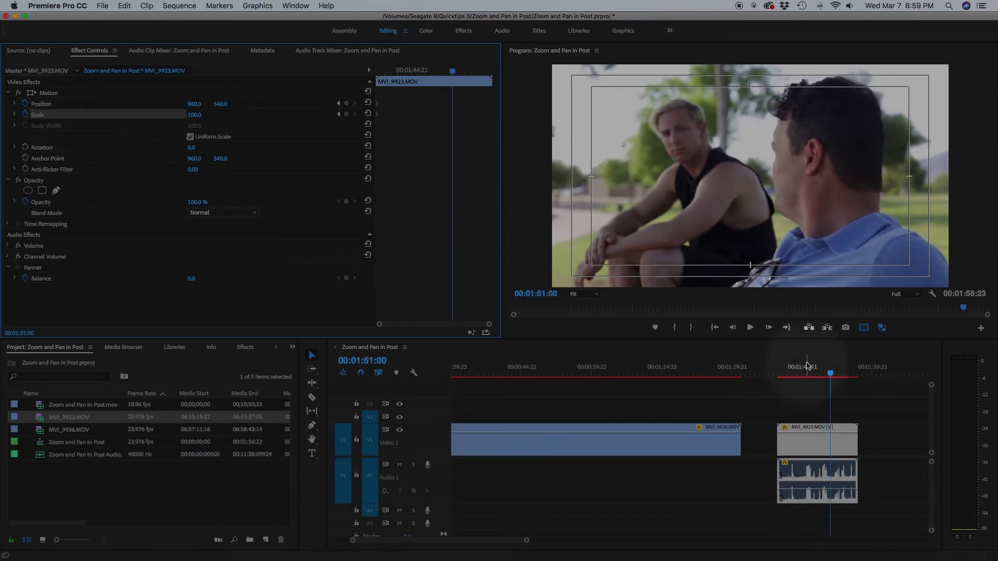
left_click(796, 370)
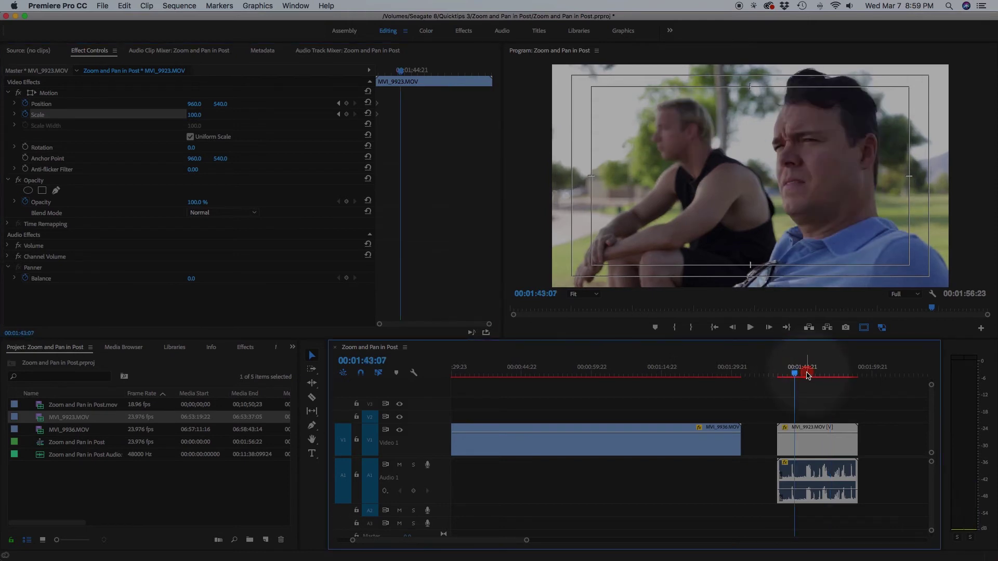
key("space")
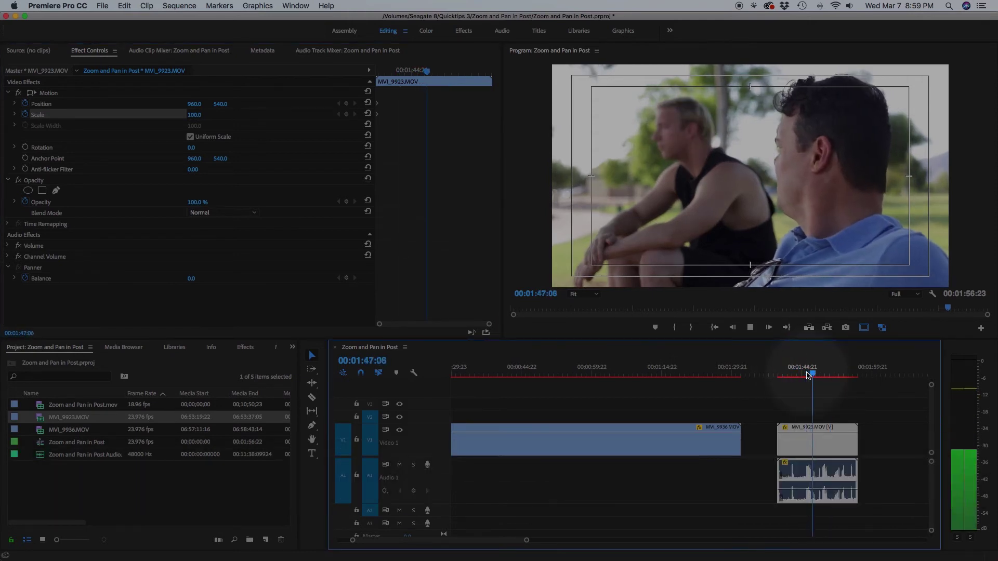
key("space")
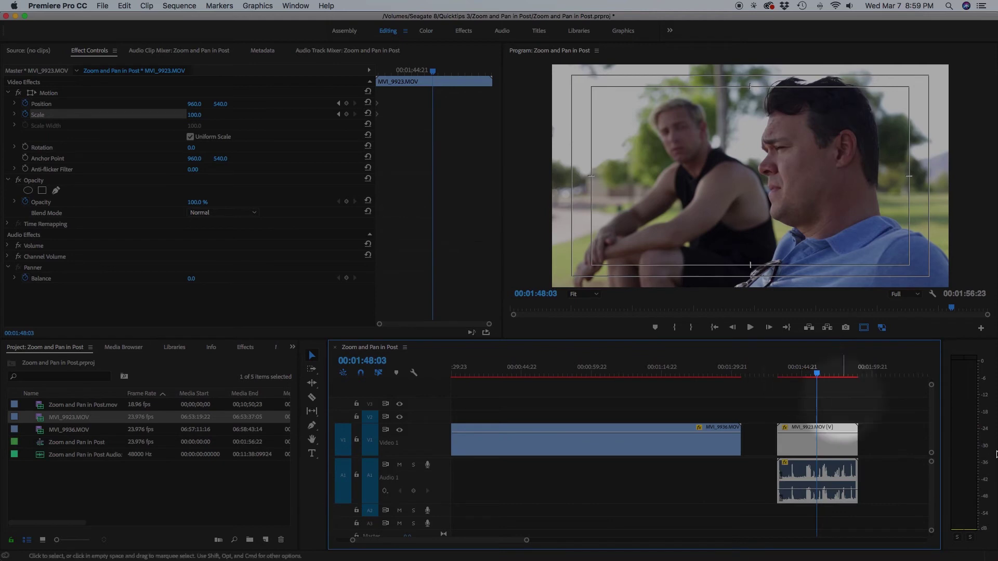
left_click(346, 104)
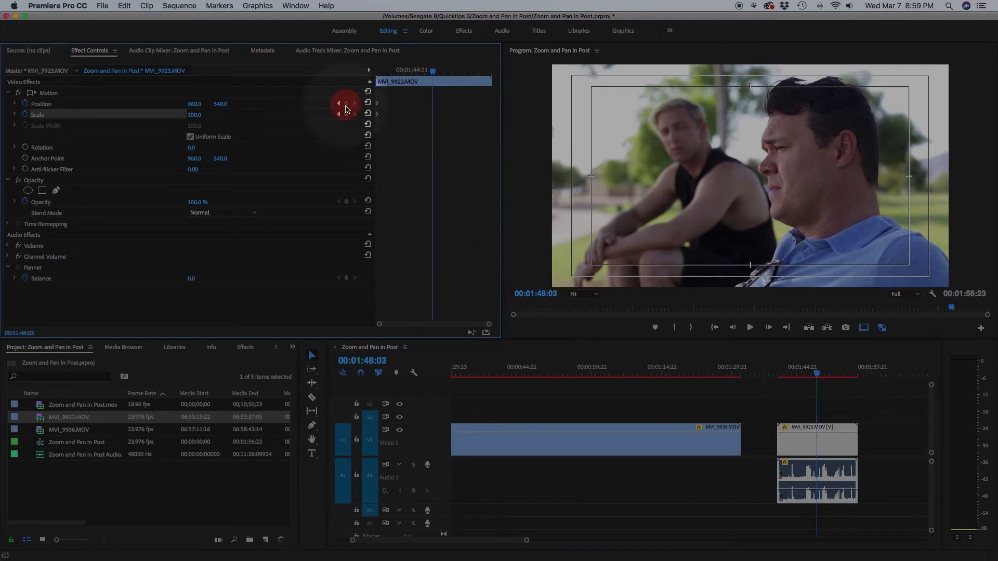
left_click(347, 115)
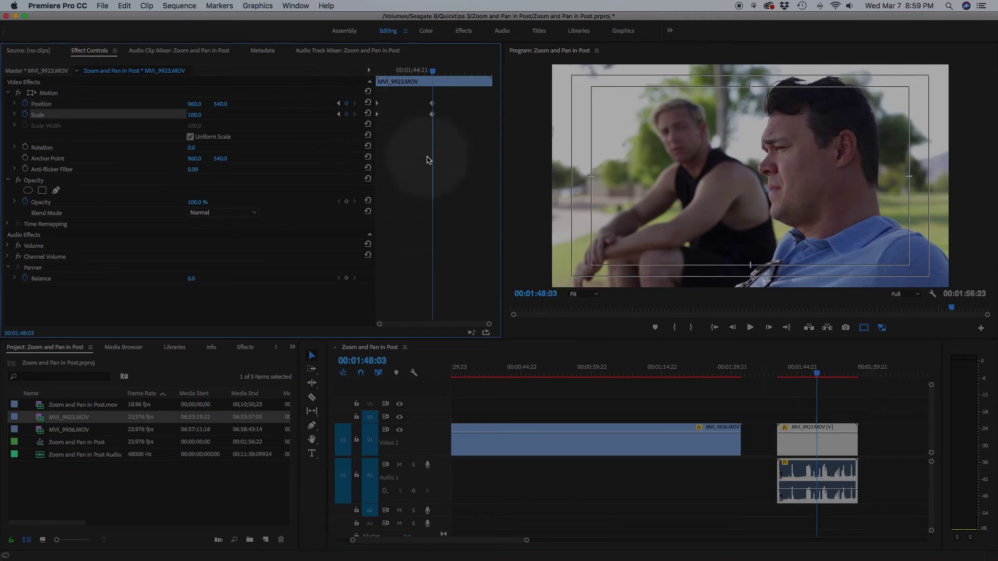
At 00:01:48:03, set the Scale of MVI_9923.MOV to 204 and its Position to 1697, 796 to frame the man in black.
left_click_drag(202, 114, 231, 113)
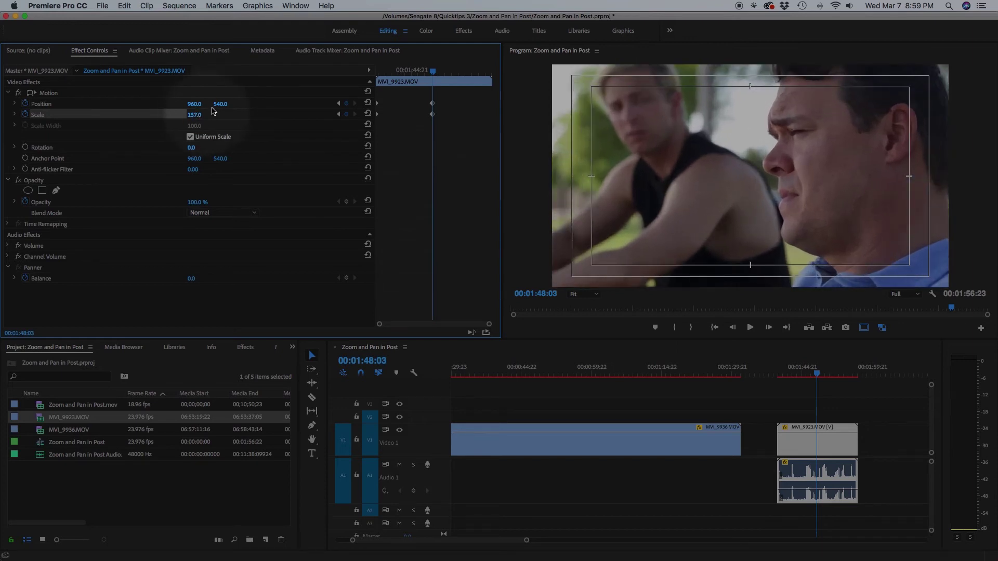
mouse_move(202, 105)
left_mouse_down()
mouse_move(228, 104)
mouse_move(204, 118)
mouse_move(203, 103)
left_mouse_up()
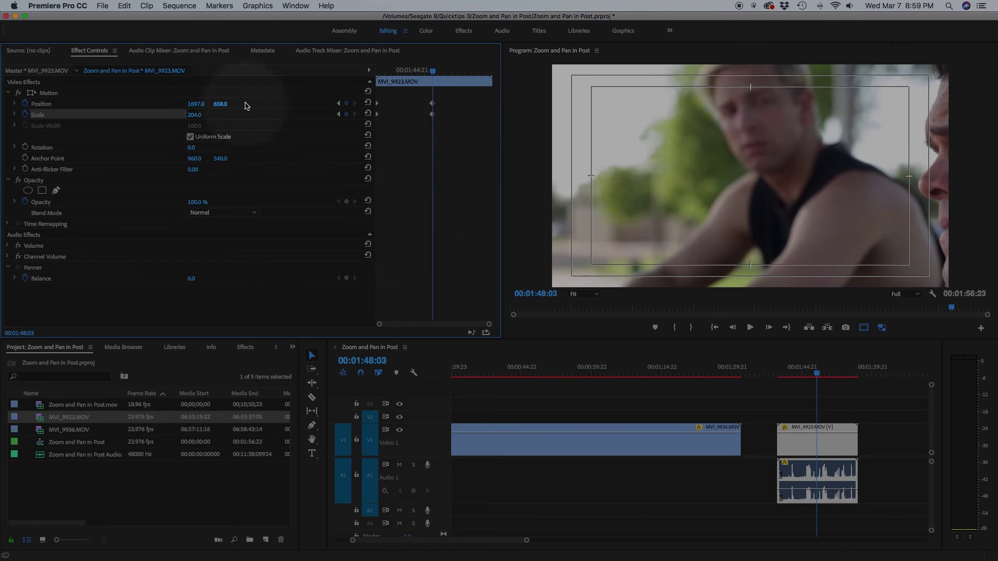
left_click_drag(232, 107, 232, 104)
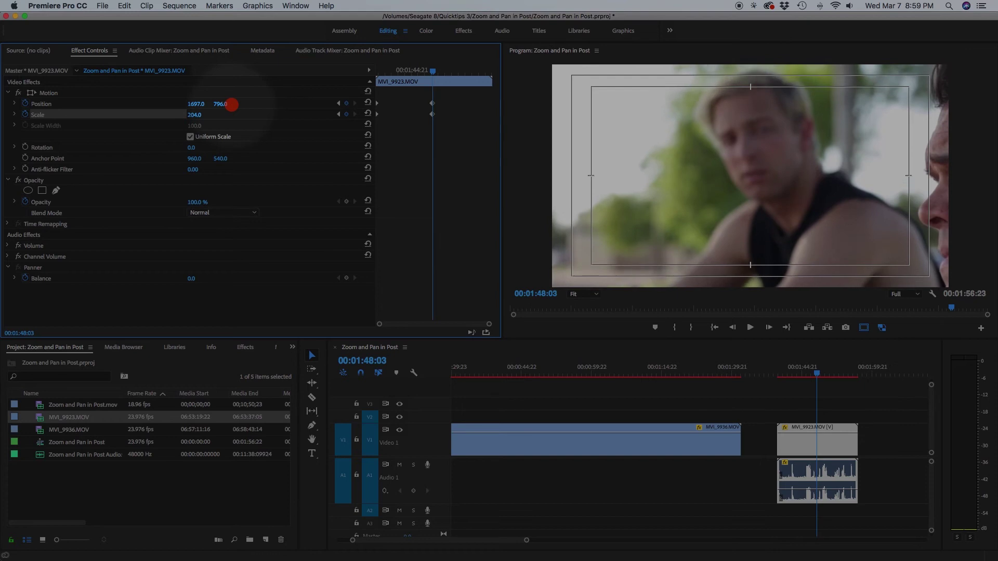
Play MVI_9923.MOV from its start at 00:01:39:15 to check the zoom and pan.
left_click(781, 374)
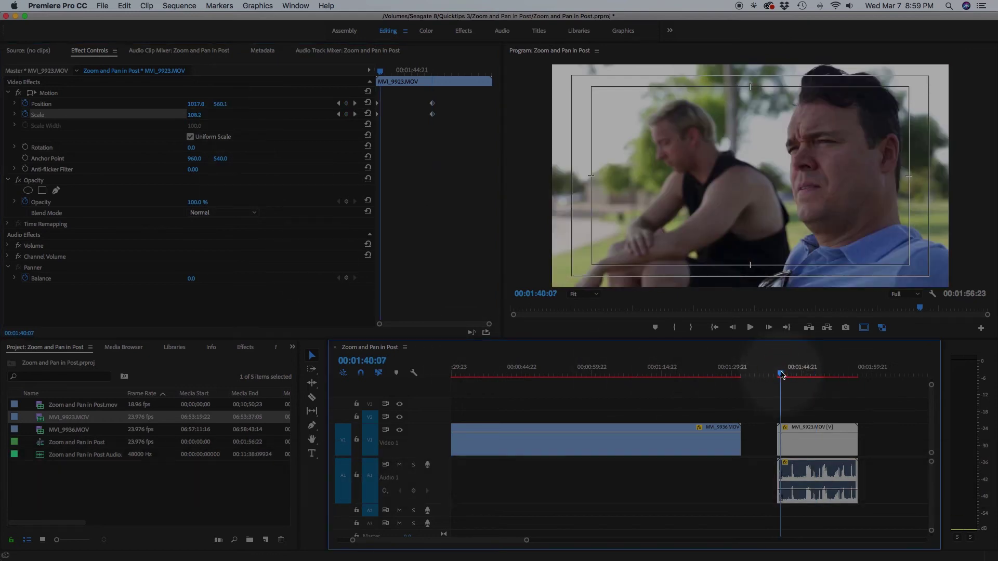
left_click(831, 375)
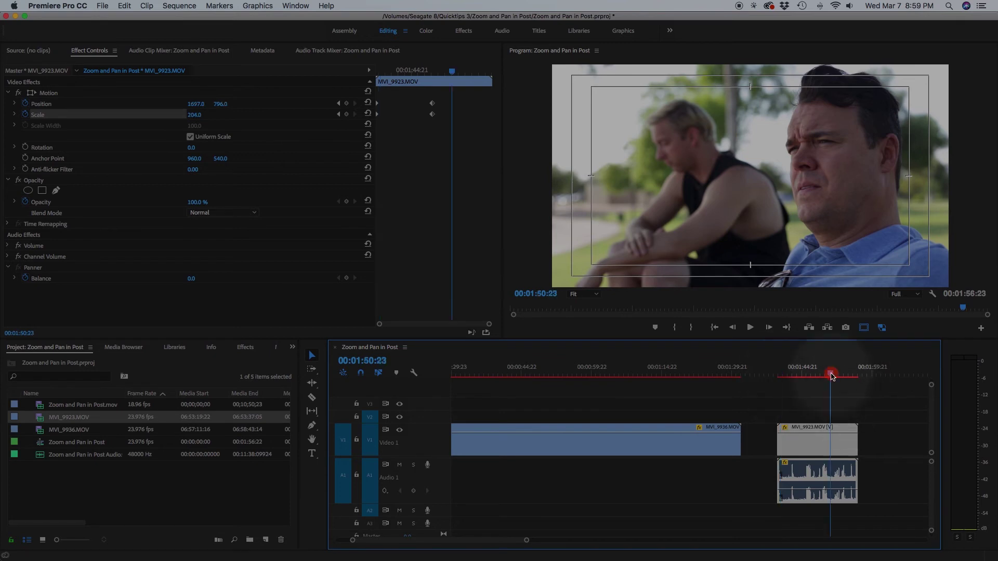
key("Up")
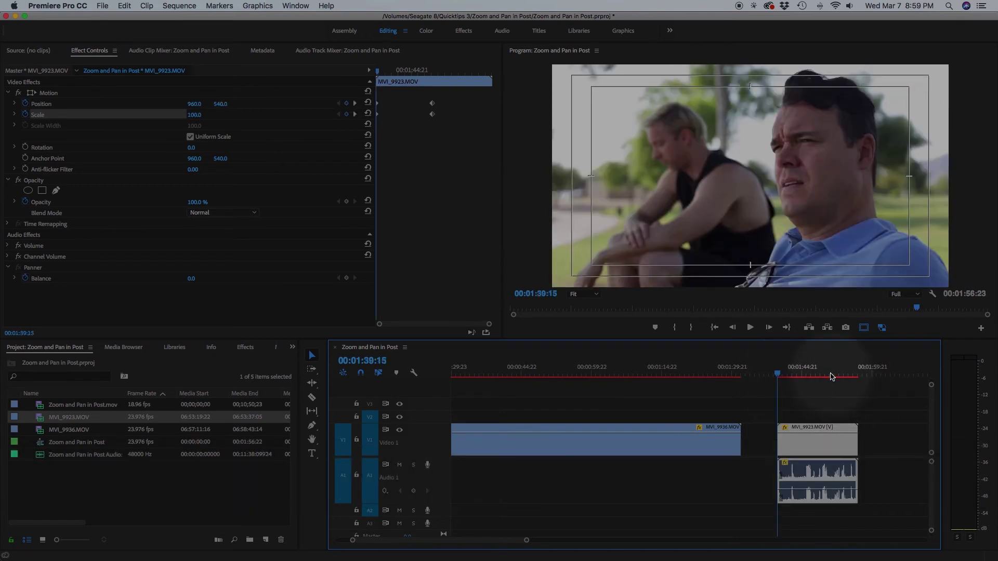
key("space")
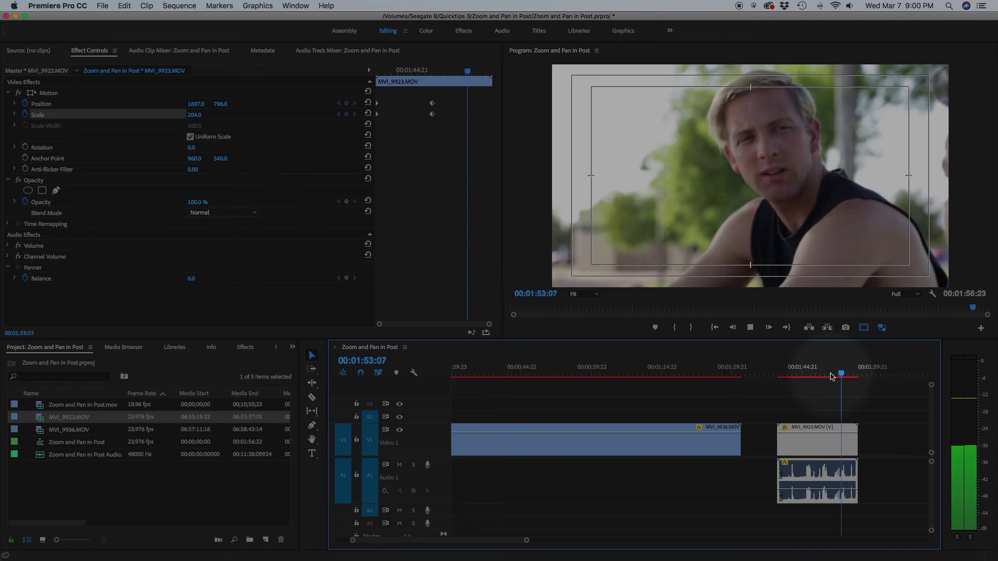
key("space")
Move the end Position and Scale keyframes to 00:01:51:09 and copy the starting keyframes to a point shortly before them.
left_click(830, 375)
left_click(832, 374)
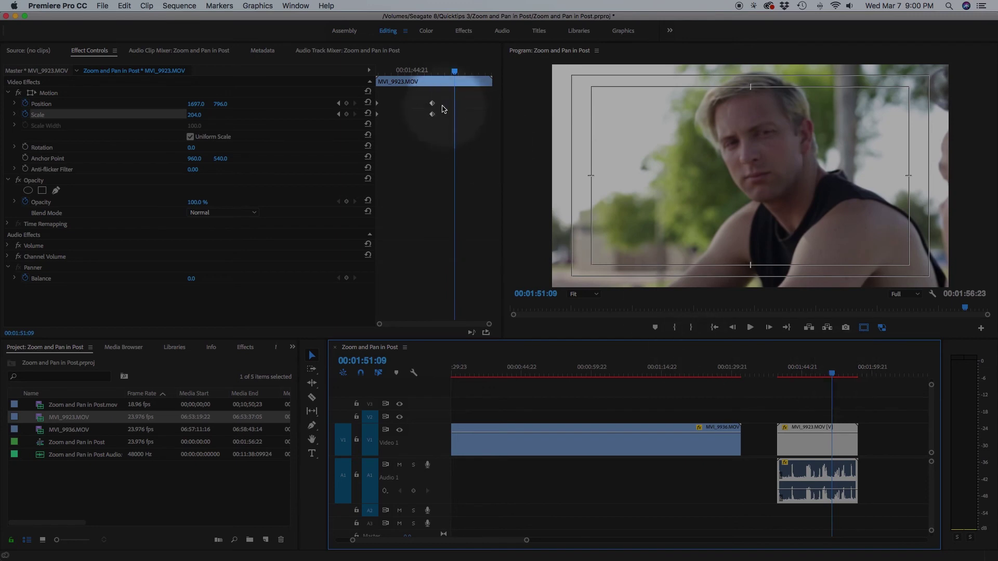
left_click_drag(433, 103, 378, 119)
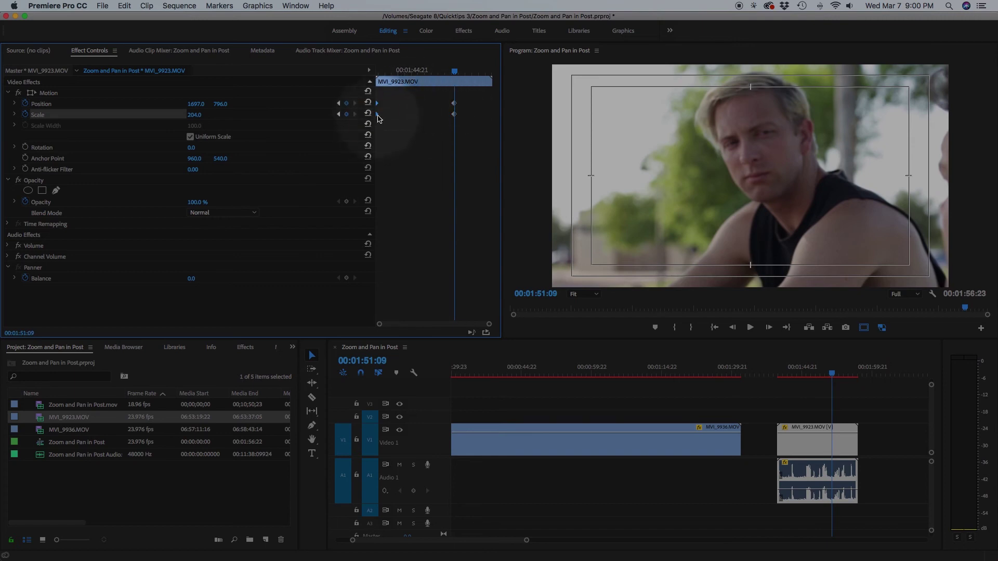
left_click_drag(378, 116, 439, 118)
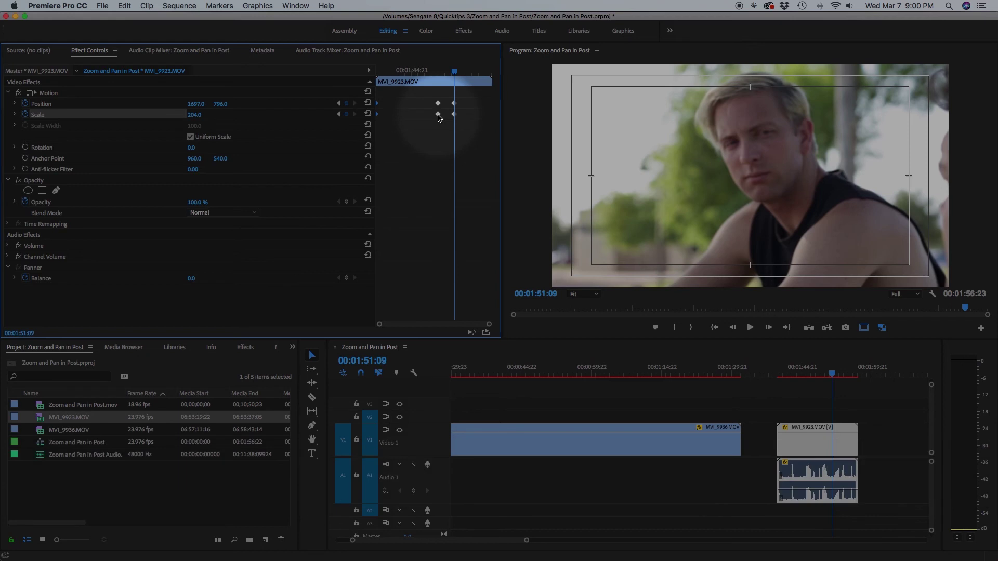
Play MVI_9923.MOV through the delayed zoom and pan to check its timing.
left_click(780, 372)
key("space")
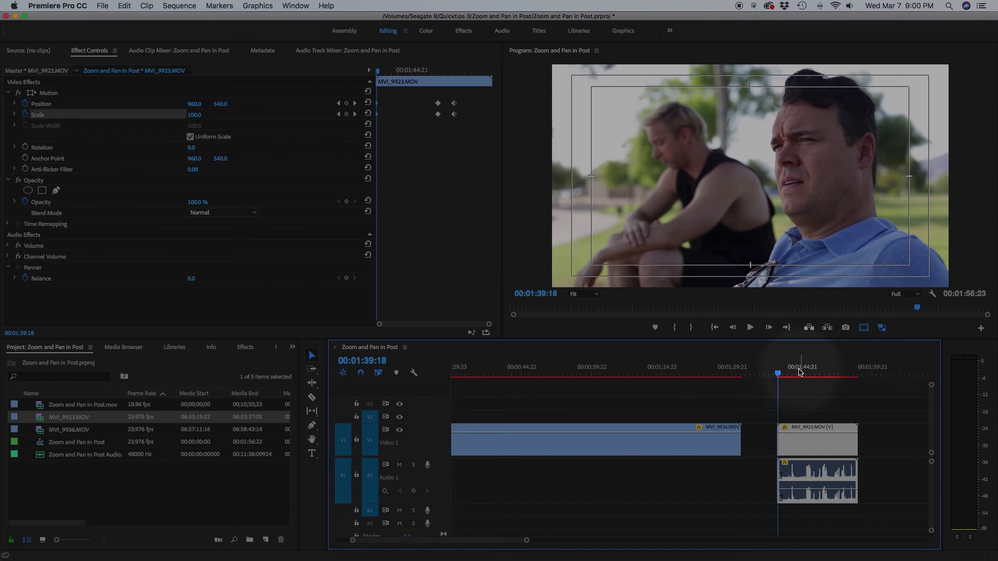
left_click(801, 371)
key("space")
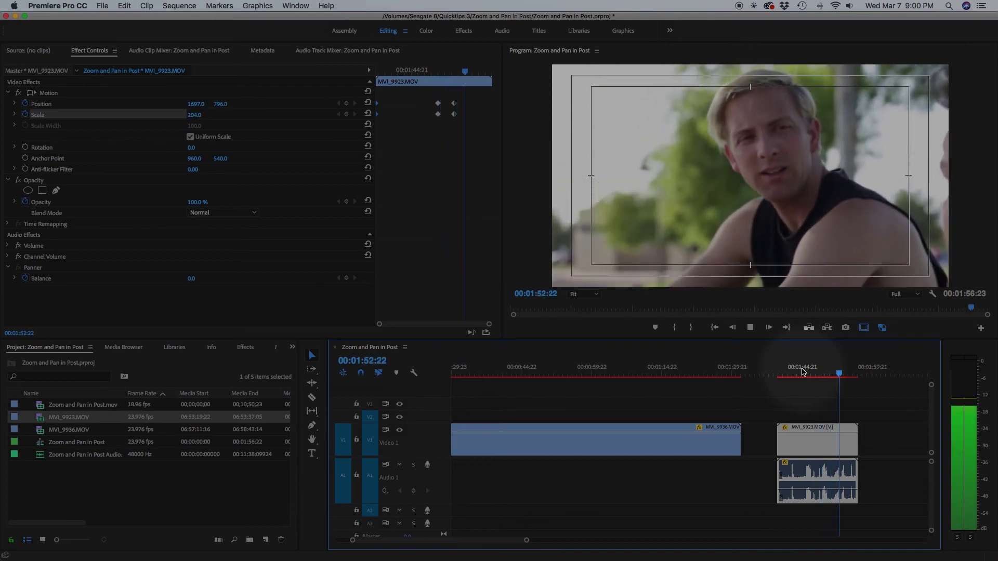
key("space")
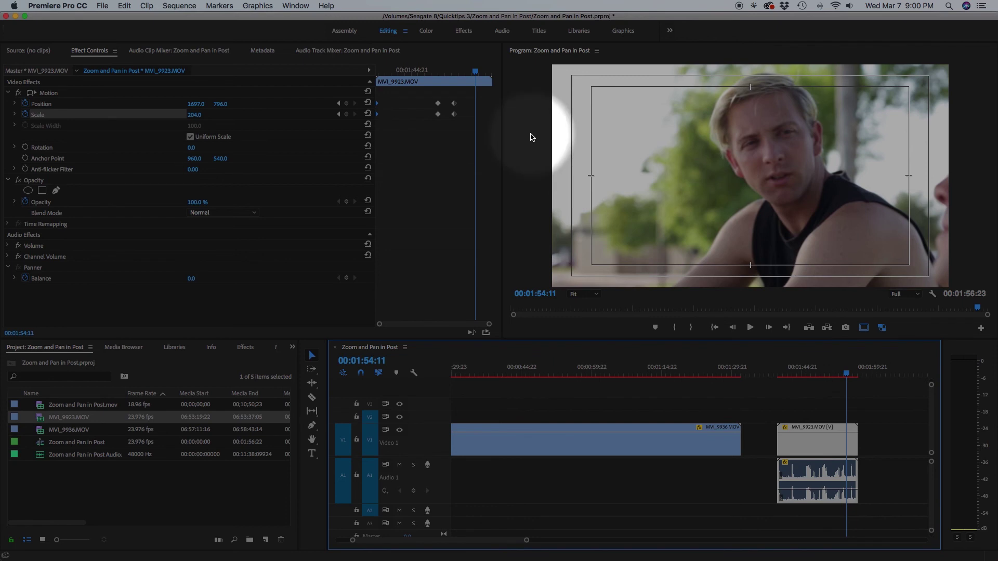
Place the playhead at 00:01:47:07, before the zoom begins, and save the project.
left_click(814, 371)
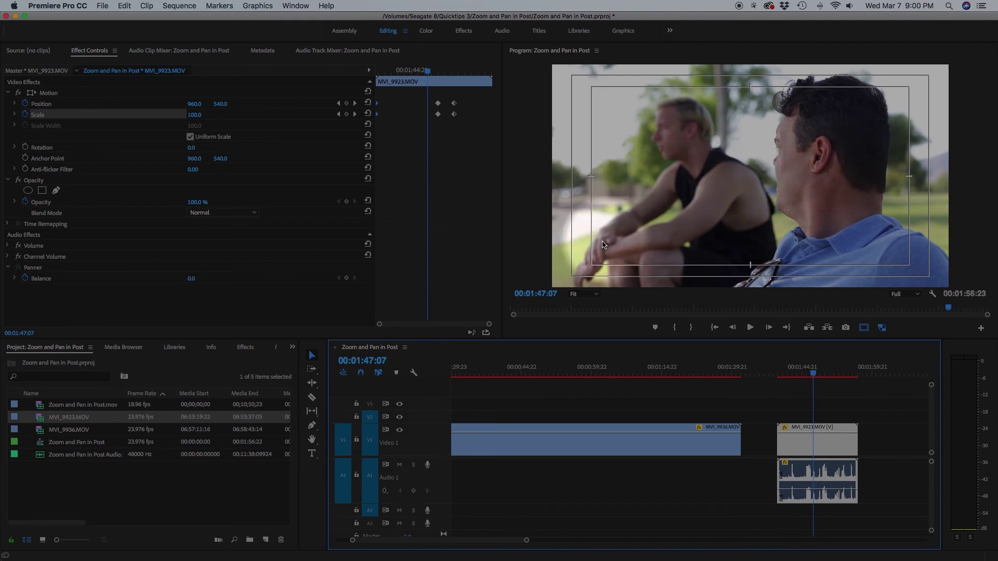
key("super+s")
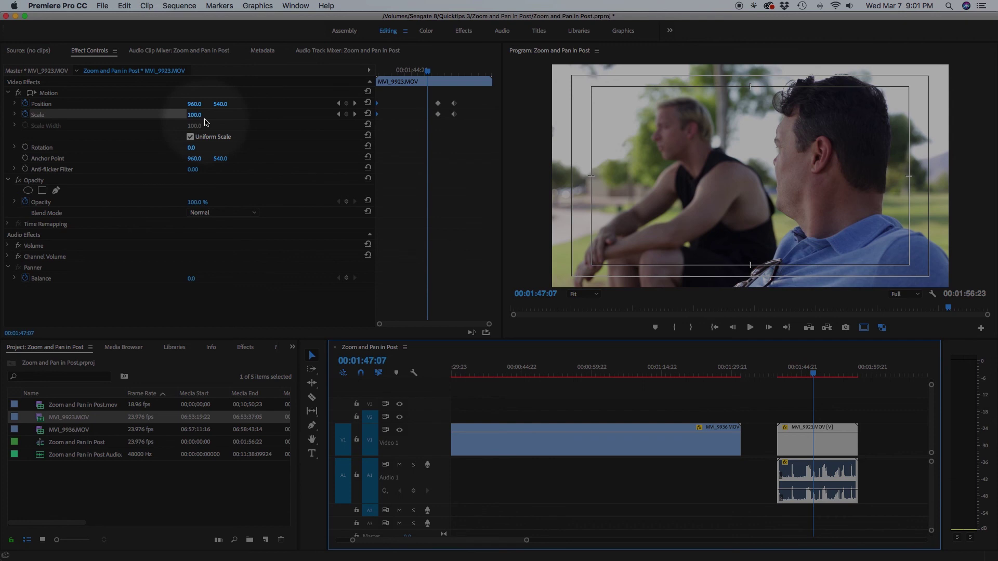
Step through the Position keyframes to 00:01:51:09 and scrub through the zoom again to inspect the movement.
left_click(370, 102)
left_click(356, 105)
left_click(356, 105)
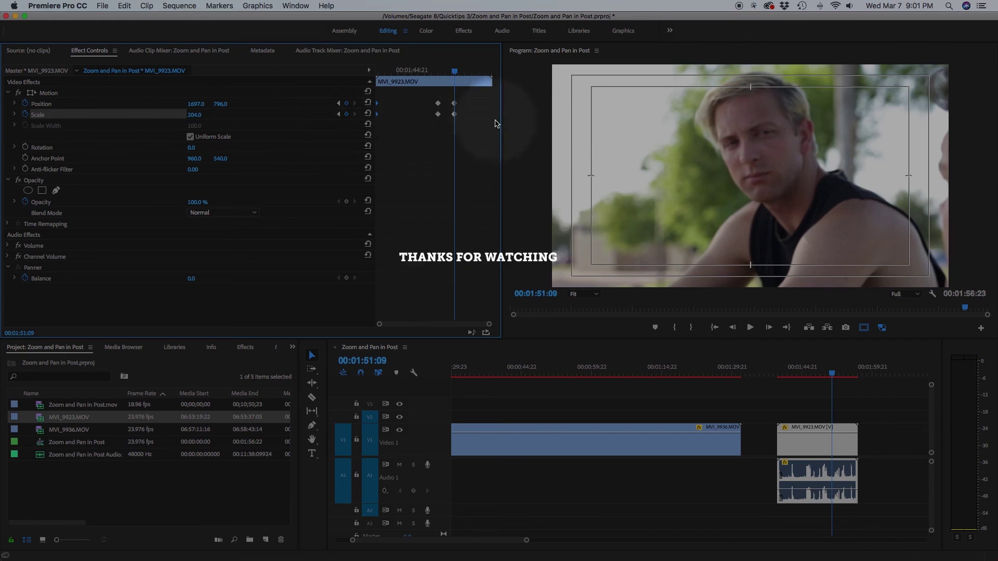
left_click(804, 370)
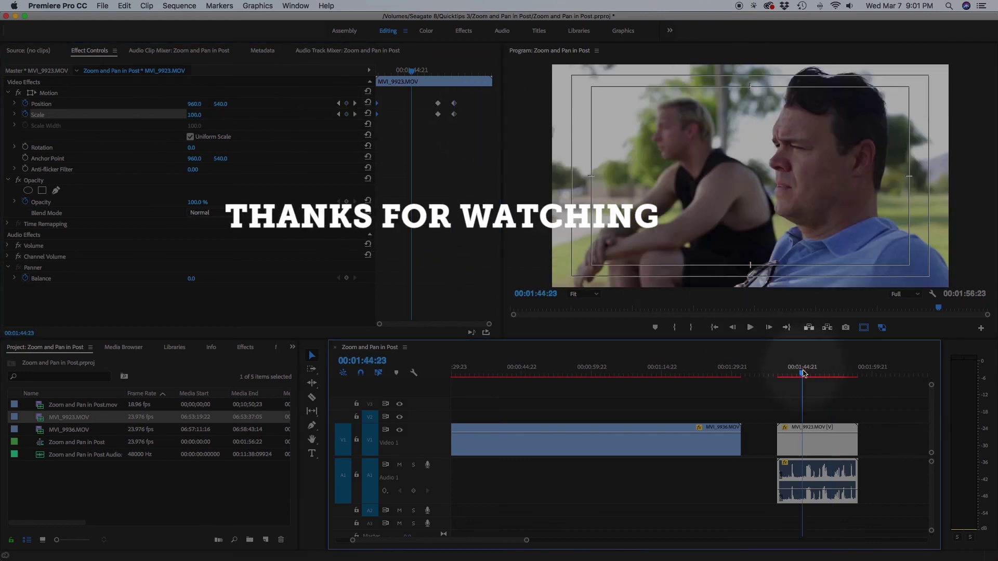
left_click(810, 370)
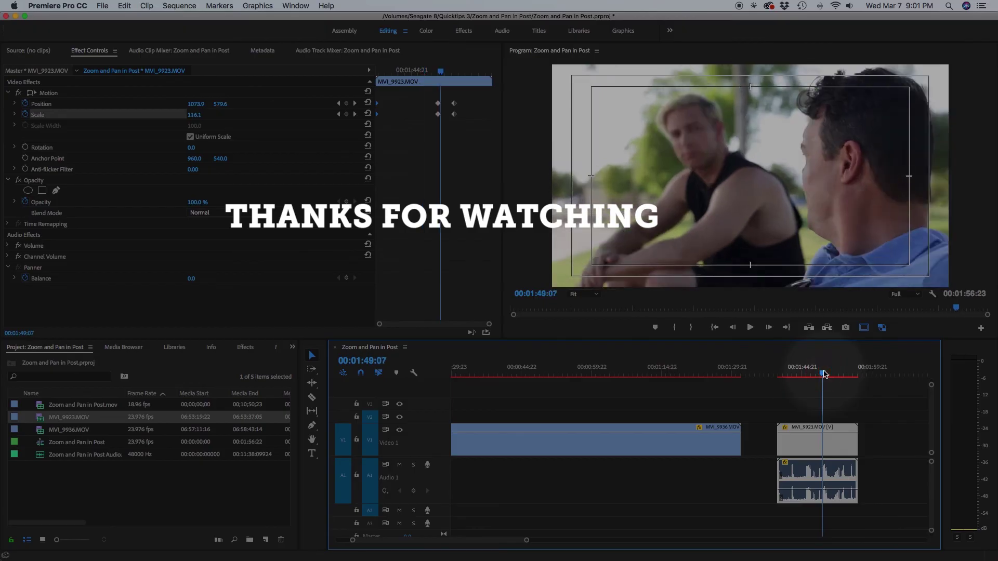